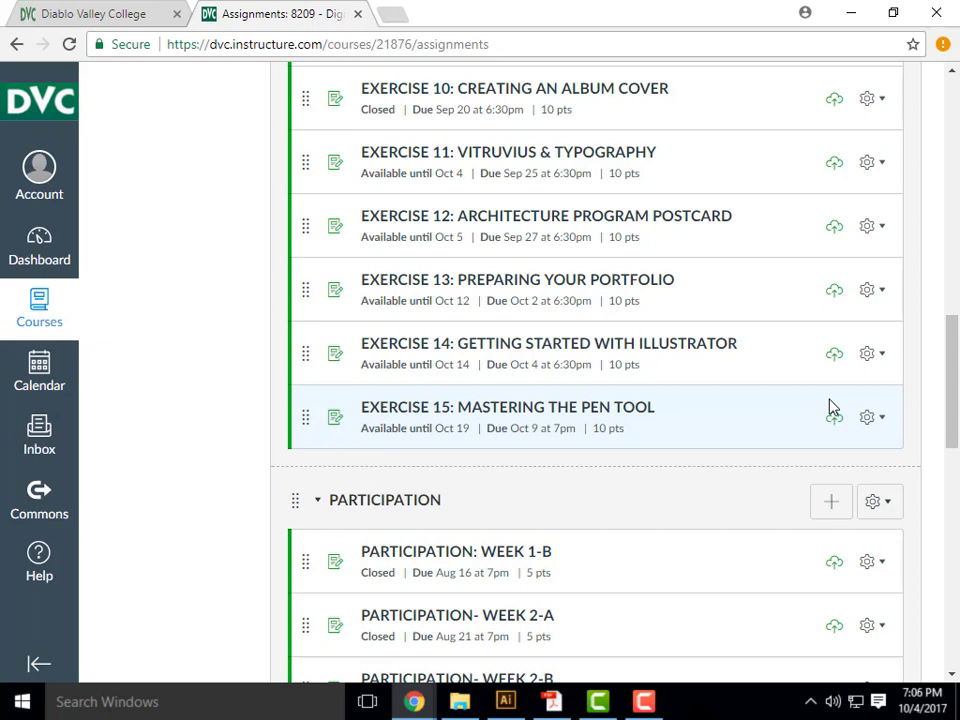
Open the assignment "EXERCISE 14: GETTING STARTED WITH ILLUSTRATOR" and read the Part 1 instructions on drawing the font.
left_click(570, 348)
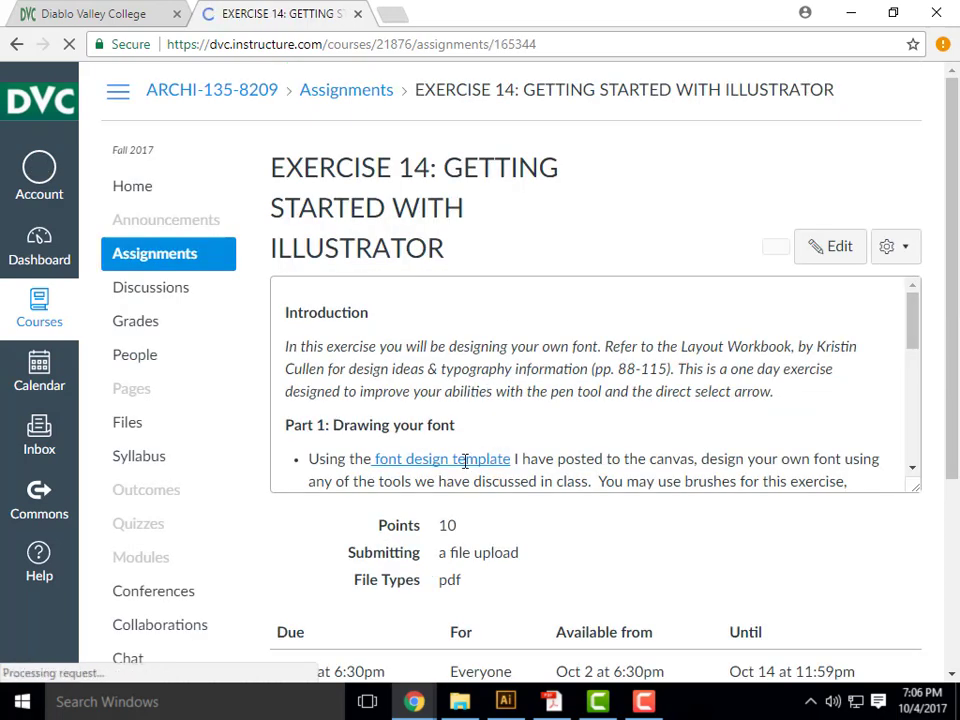
scroll(465, 460, "down", 1)
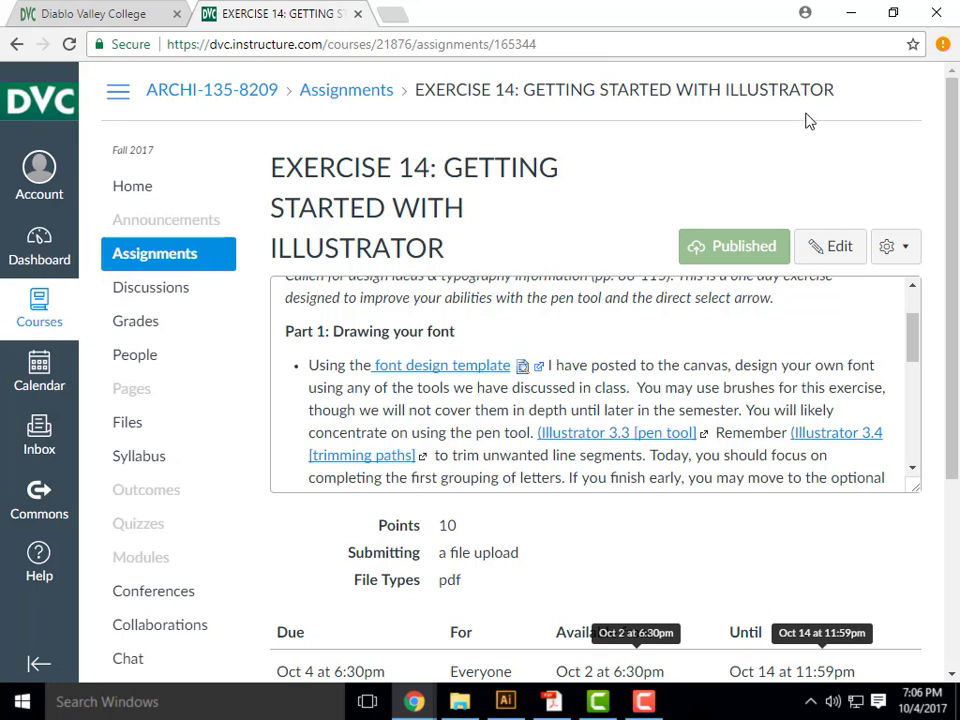
left_click(855, 15)
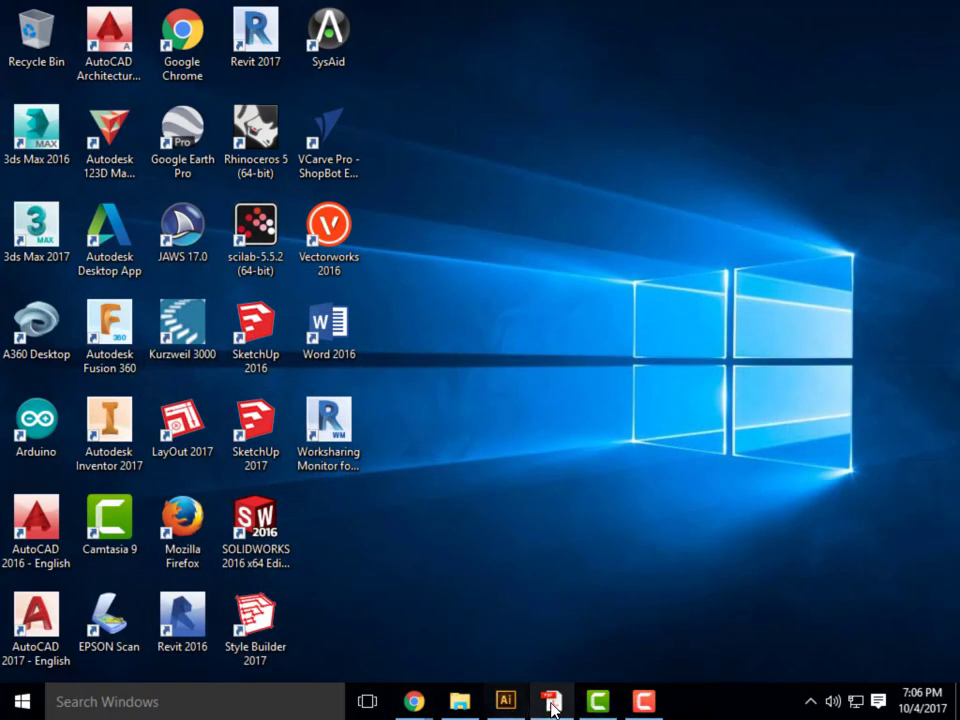
Switch to Illustrator and exit isolation mode in the open Exercise 14 PDF, then look over its alphabet.
left_click(505, 700)
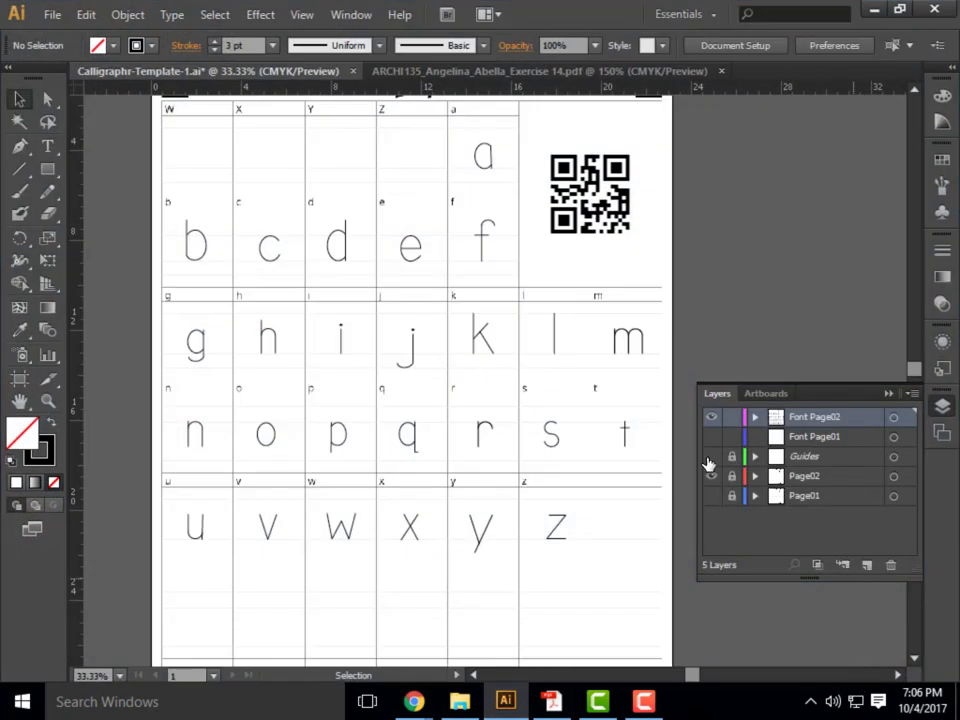
scroll(170, 117, "up", 3)
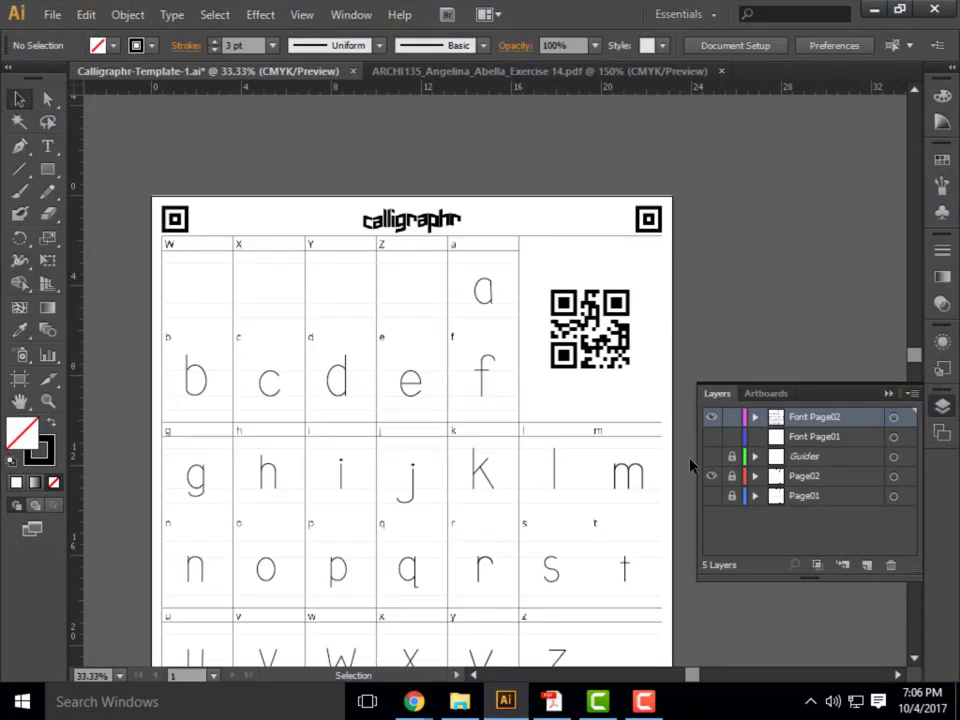
left_click(500, 74)
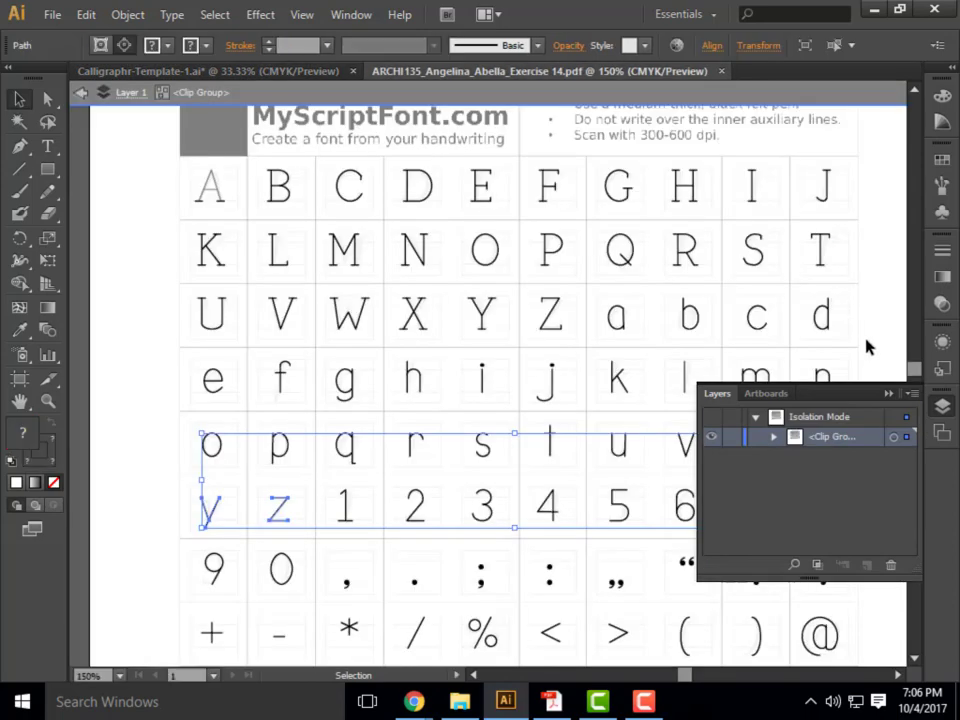
double_click(90, 150)
double_click(84, 200)
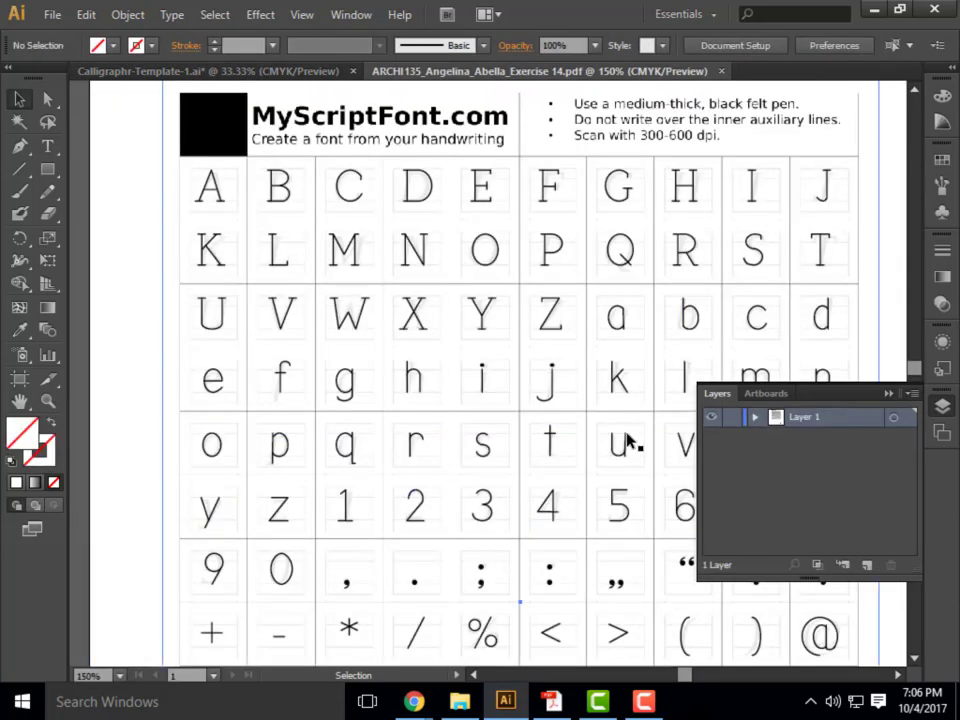
scroll(632, 444, "down", 5)
scroll(450, 285, "up", 5)
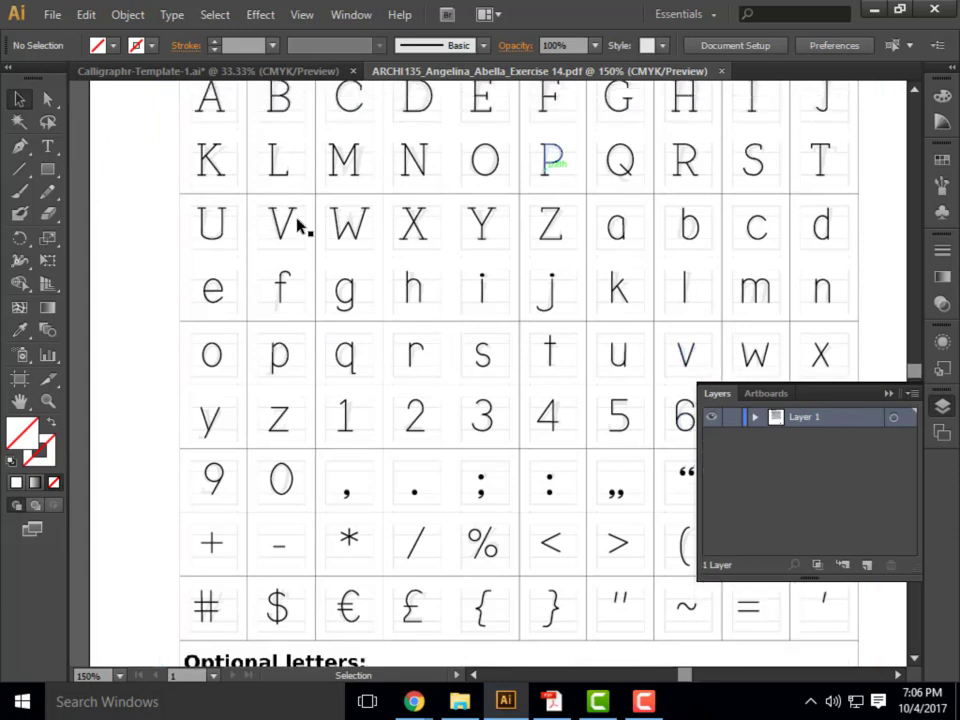
Examine the letters on the Calligraphr template page and compare them with the alphabet in the Exercise 14 PDF.
left_click(250, 71)
scroll(365, 249, "down", 6)
scroll(372, 247, "down", 5)
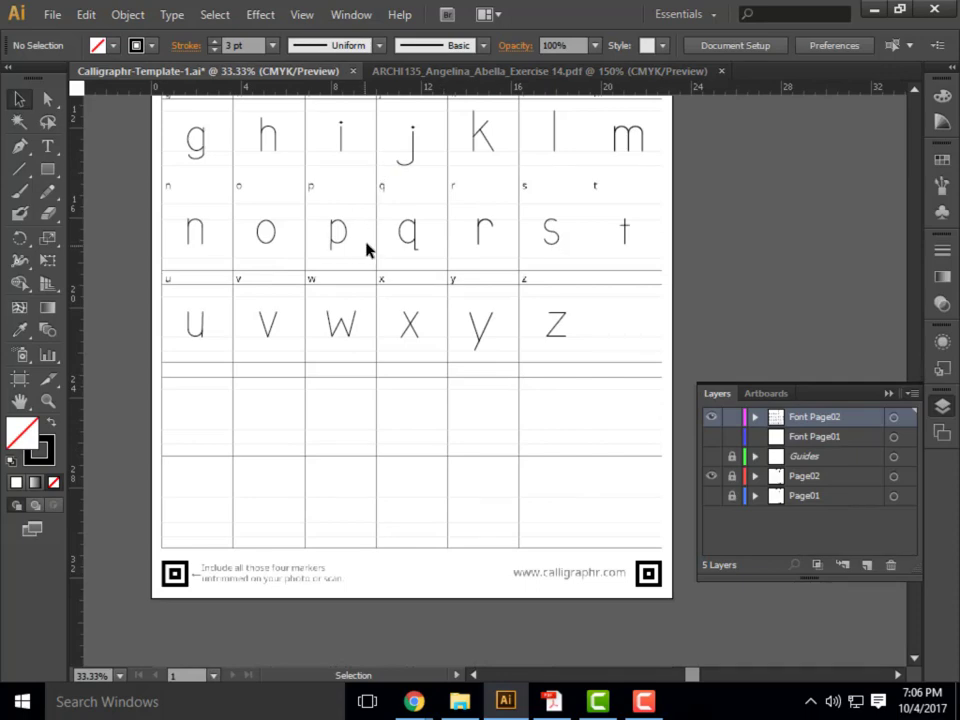
scroll(440, 350, "up", 5)
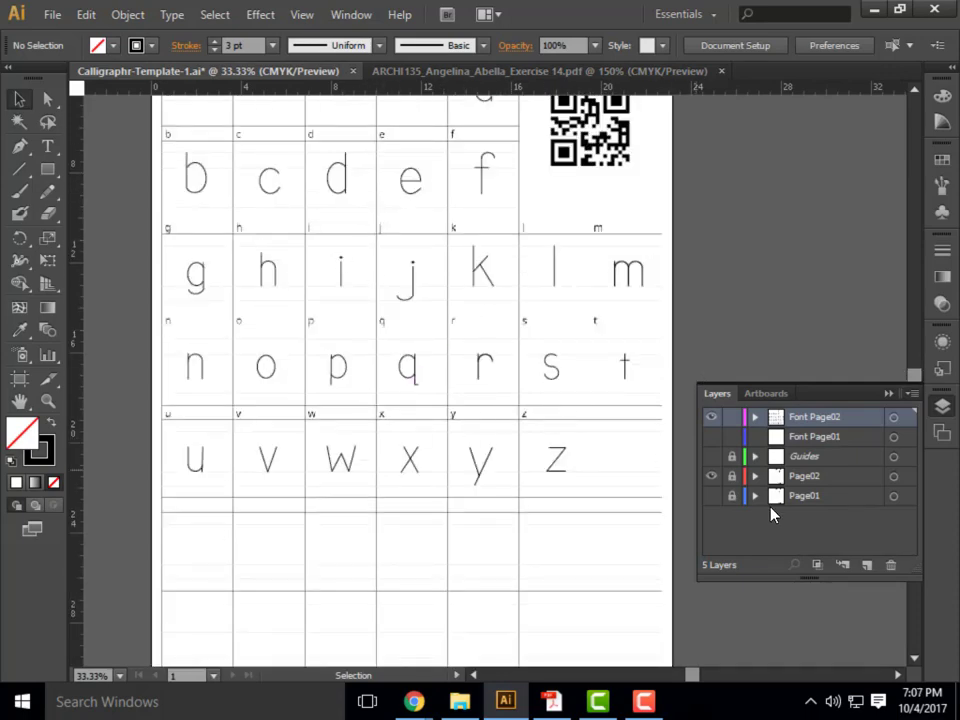
scroll(190, 246, "up", 7)
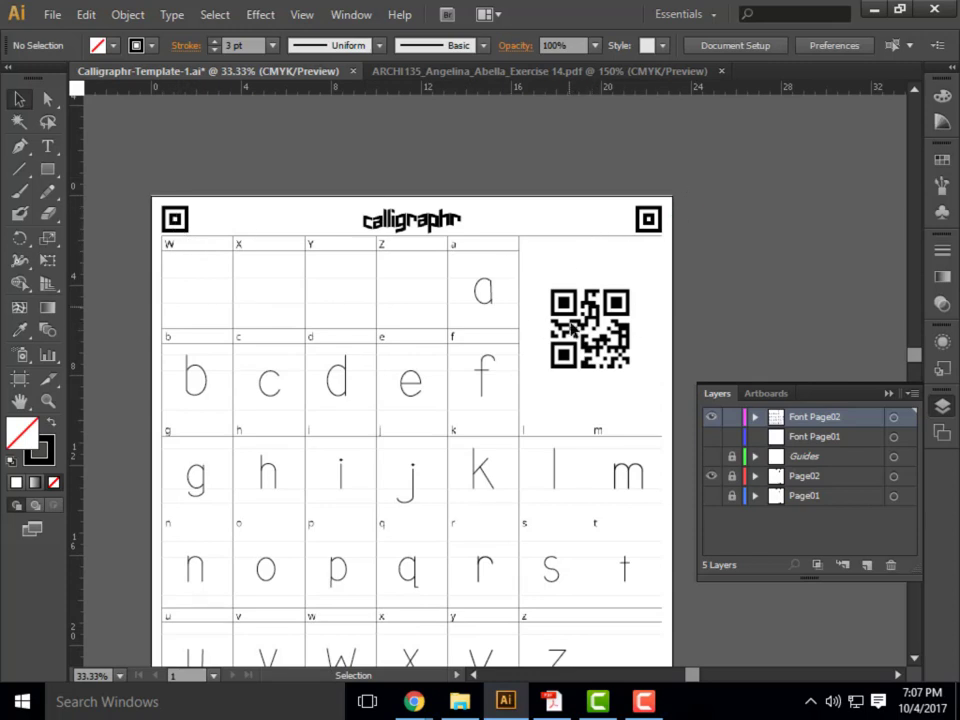
scroll(390, 226, "down", 7)
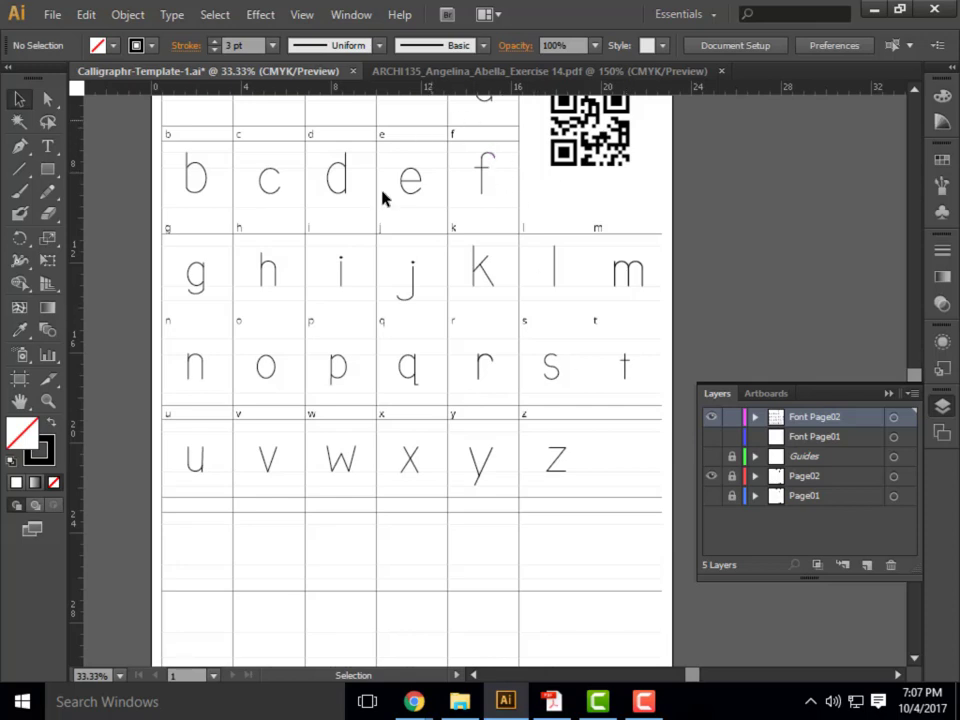
scroll(384, 195, "up", 5)
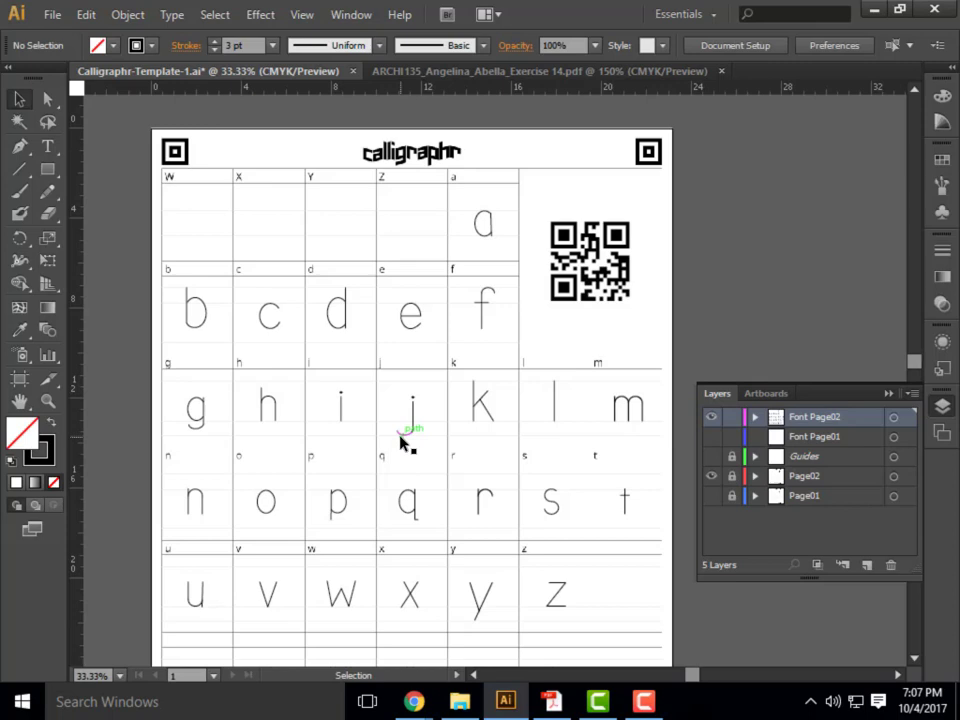
left_click(526, 74)
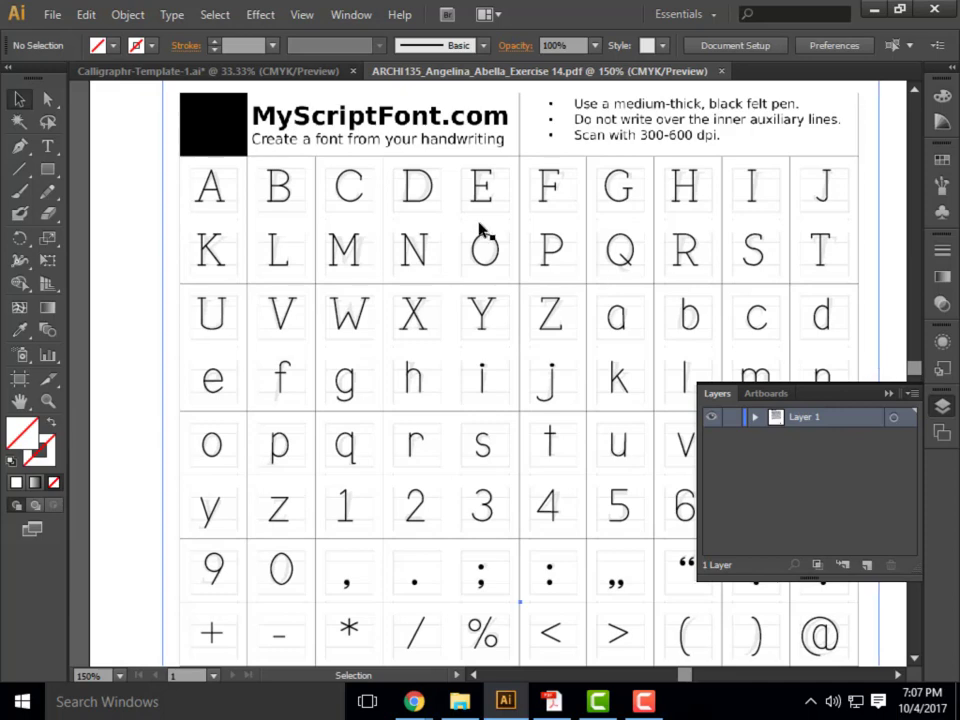
scroll(482, 231, "down", 2)
left_click(265, 74)
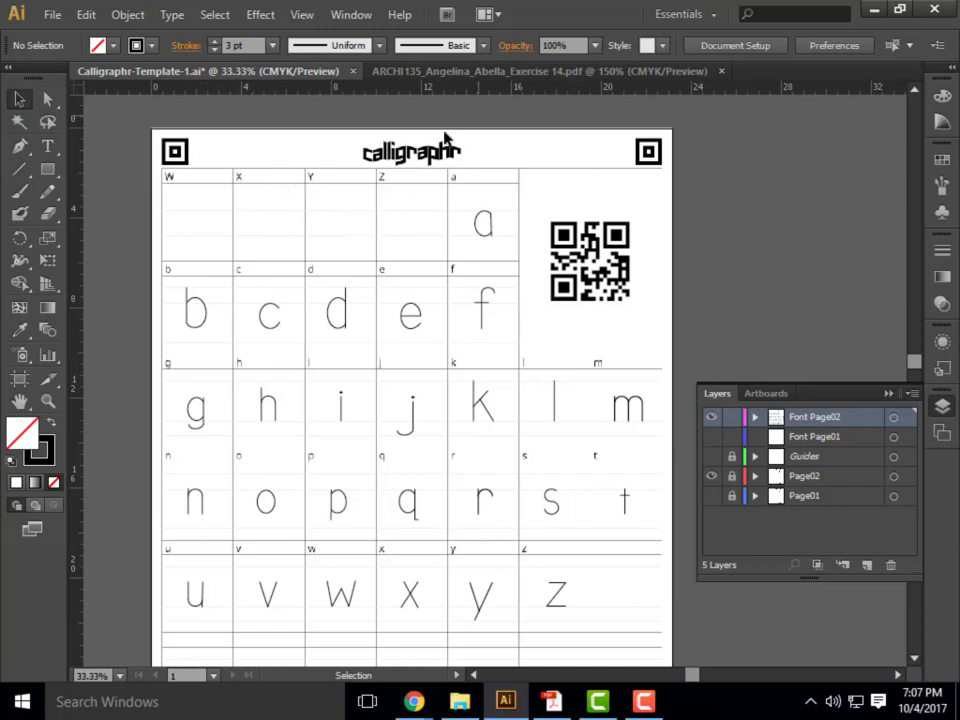
scroll(420, 349, "down", 5)
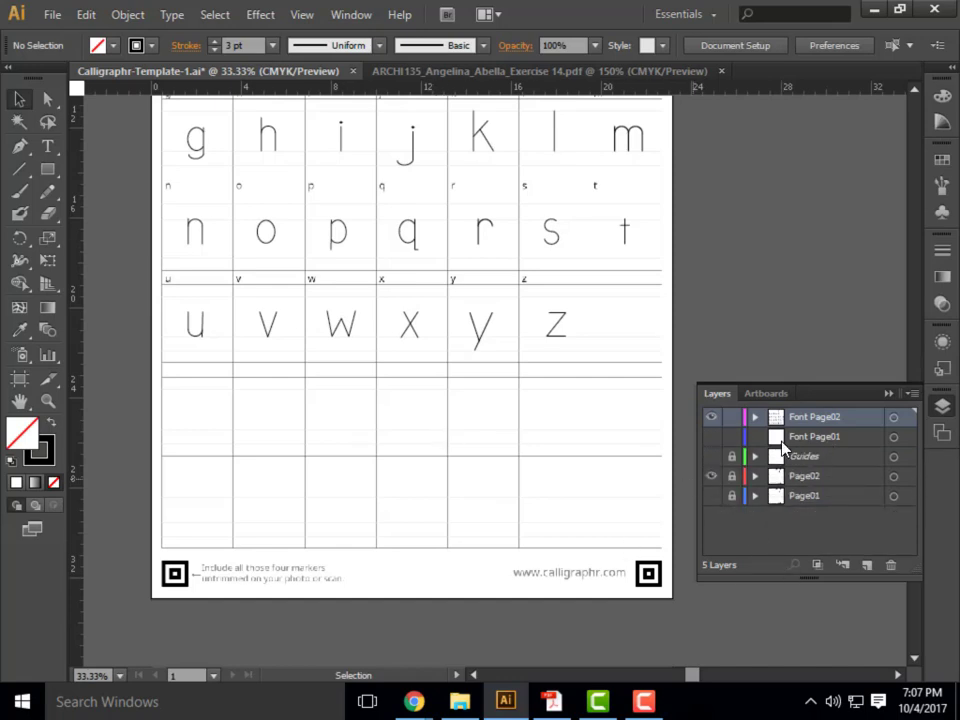
Show the Guides layer temporarily to examine the cap height, x height, base line and descender guides, and hide it again.
left_click(731, 458)
left_click(711, 457)
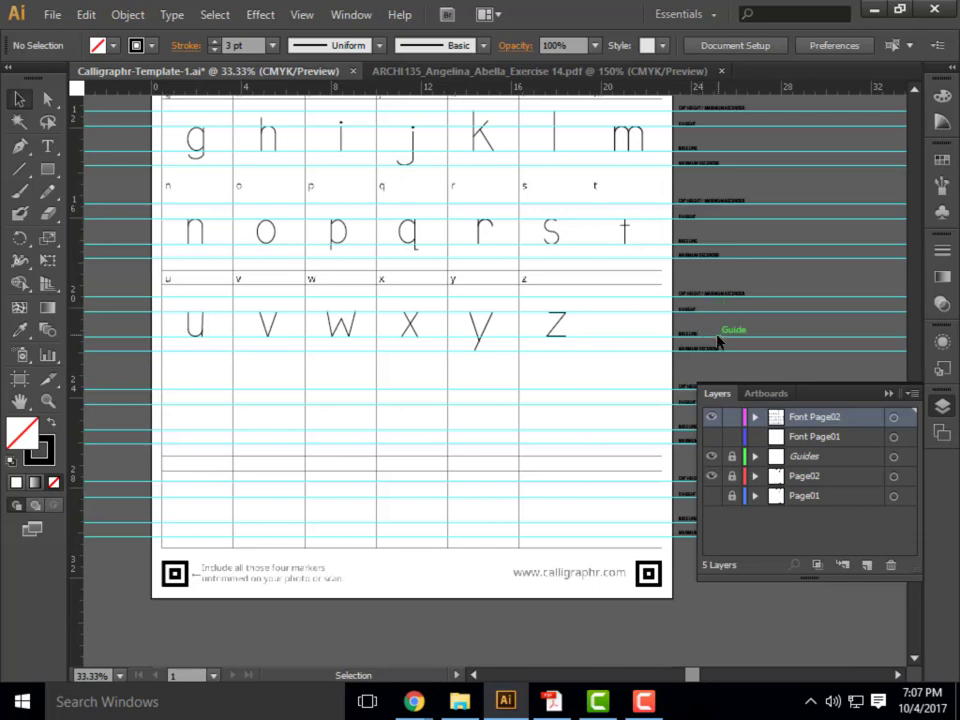
scroll(724, 338, "up", 5, "alt")
scroll(602, 437, "up", 2)
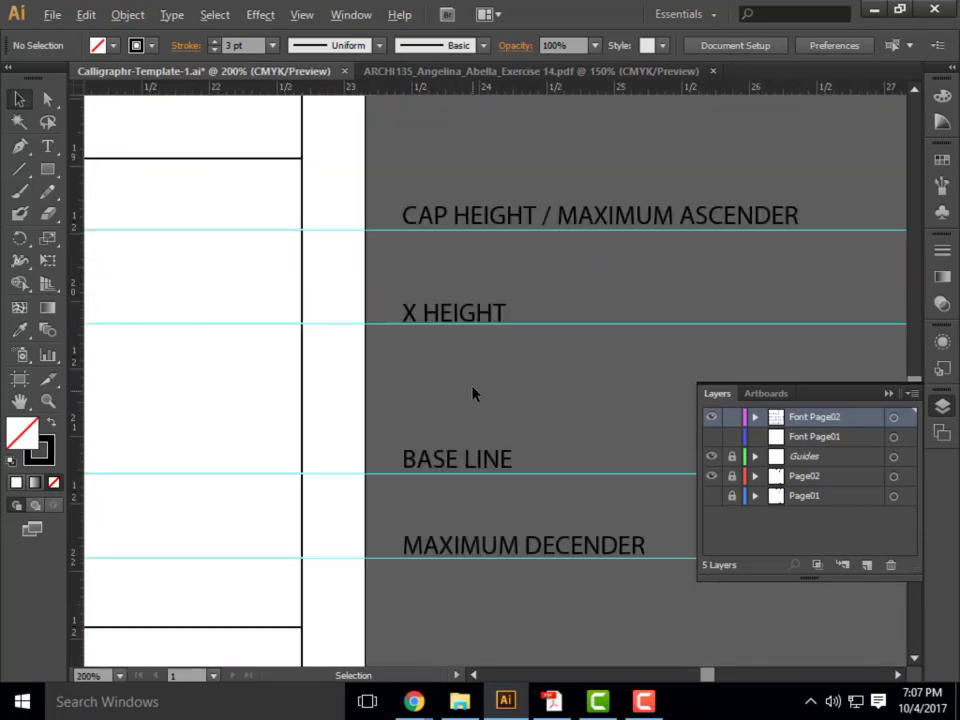
scroll(600, 461, "down", 5, "alt")
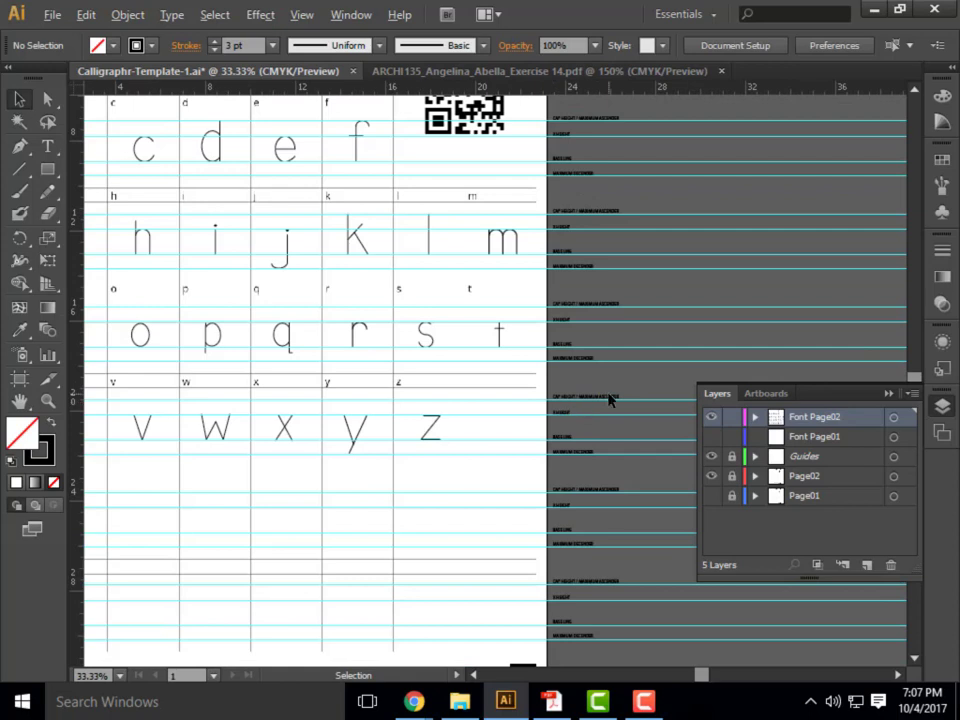
key("alt")
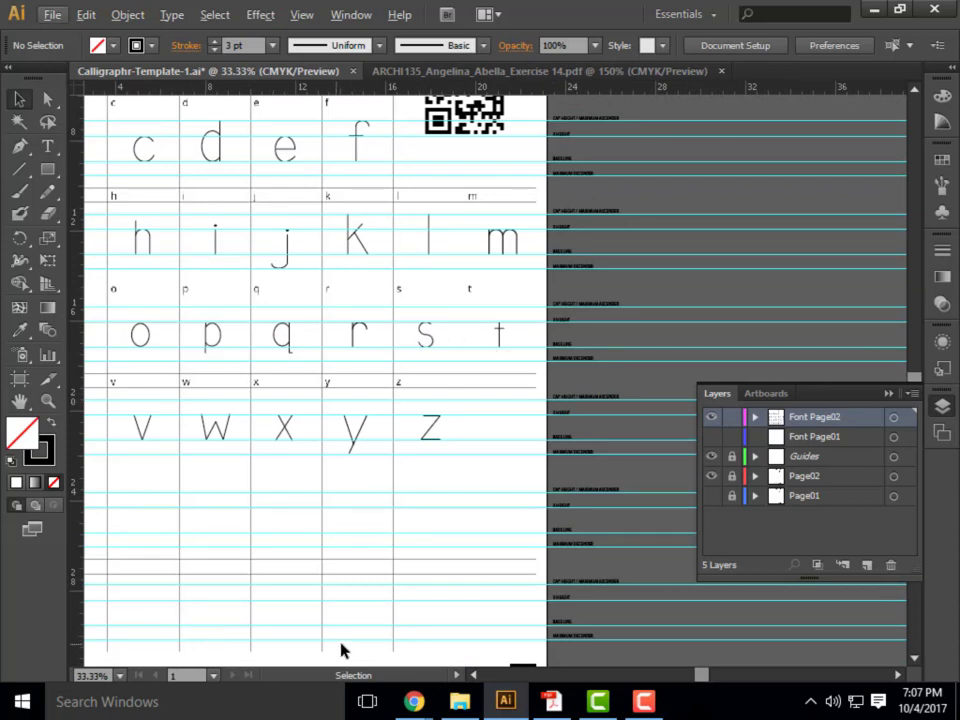
left_click(711, 456)
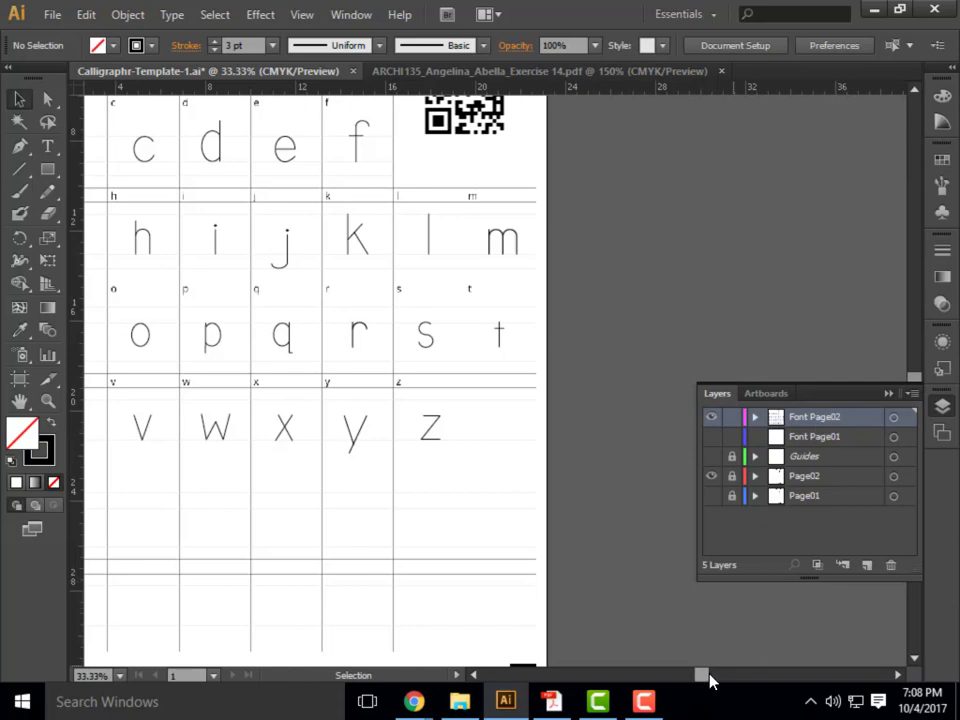
Check the template's empty W, X, Y and Z cells and return to the Exercise 14 PDF document.
left_click_drag(711, 676, 697, 676)
scroll(540, 386, "up", 5)
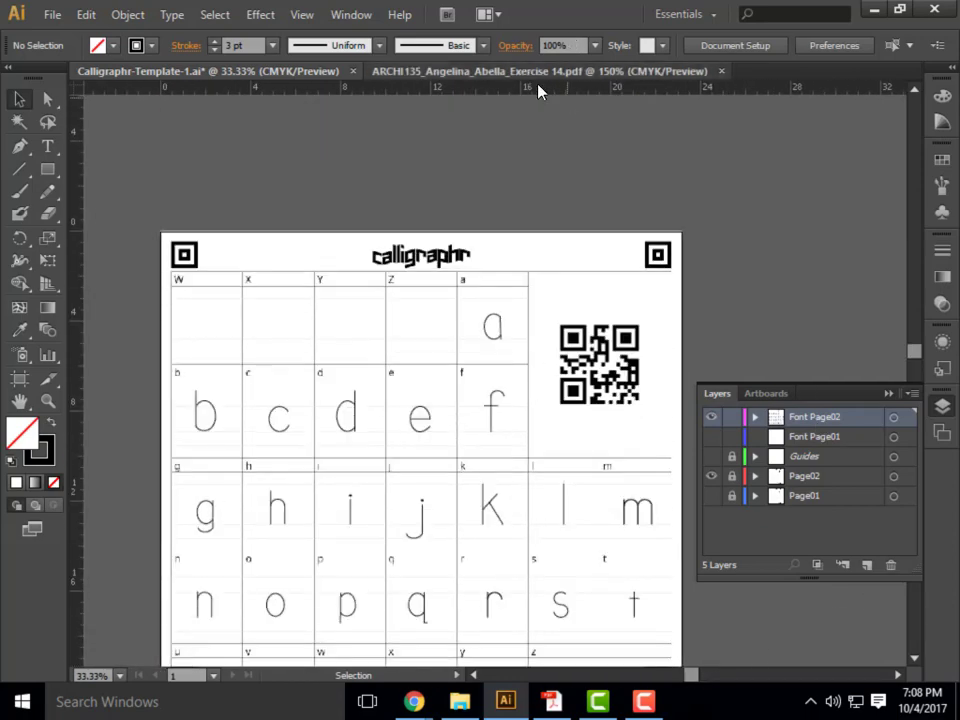
left_click(403, 70)
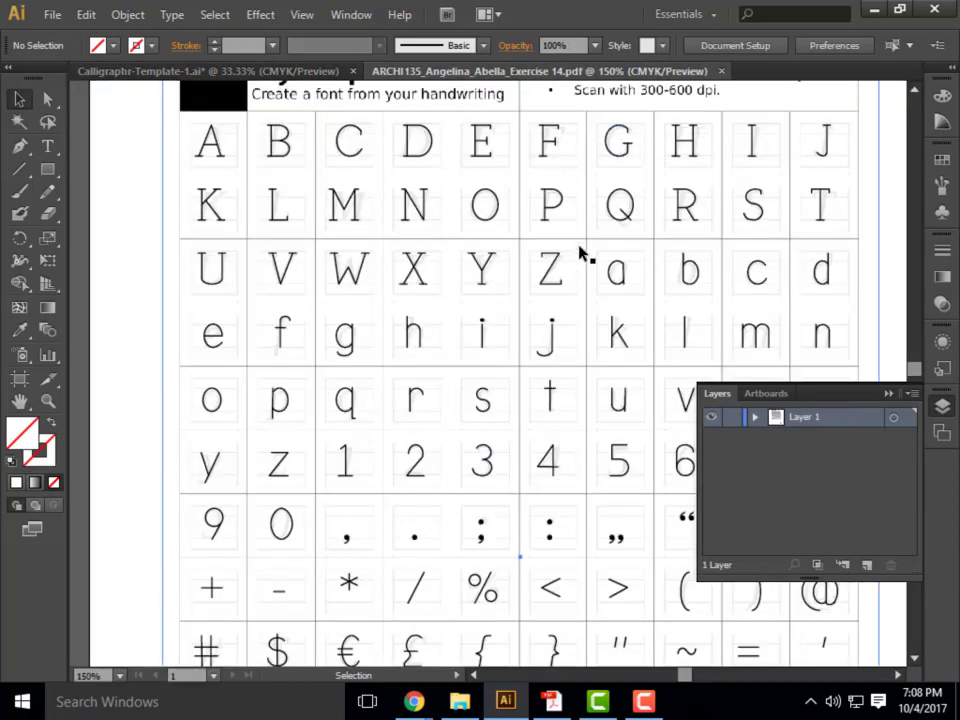
double_click(175, 370)
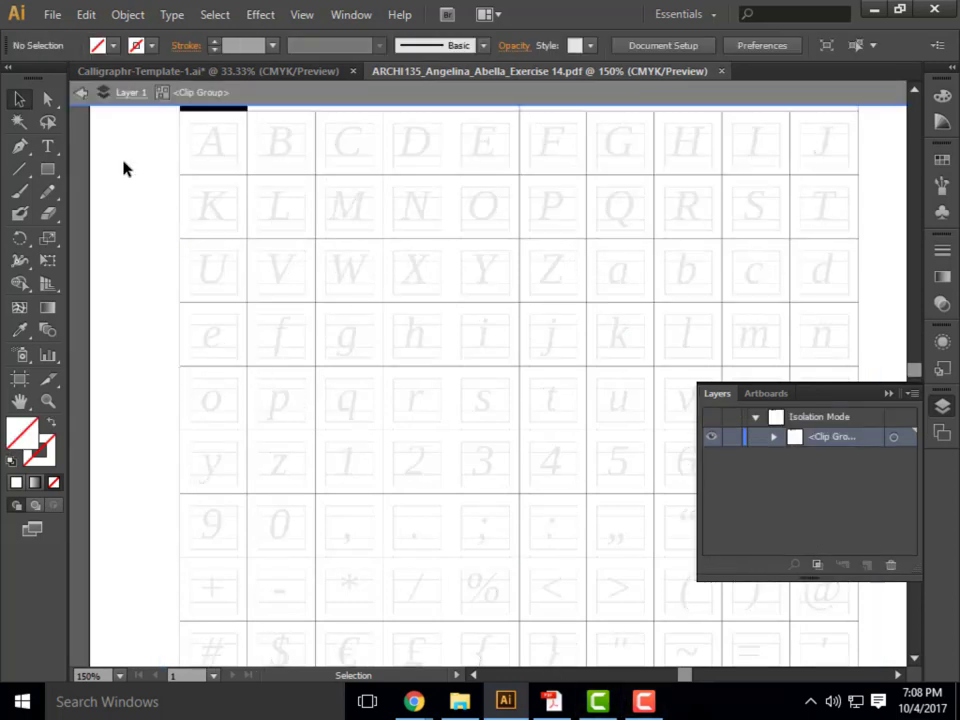
double_click(121, 156)
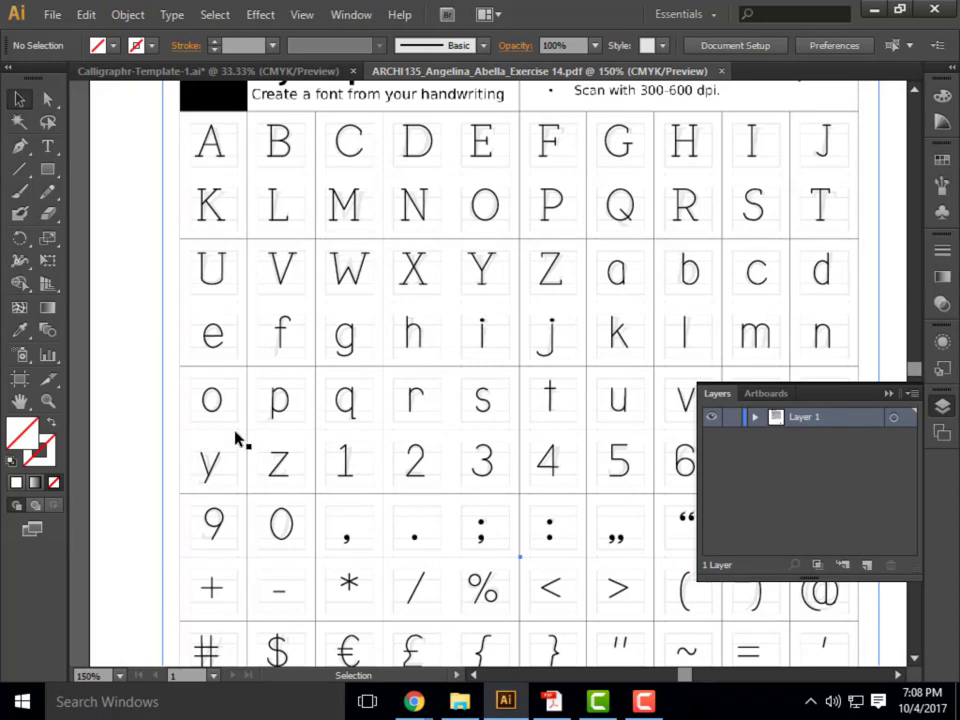
double_click(559, 278)
left_click_drag(574, 292, 321, 240)
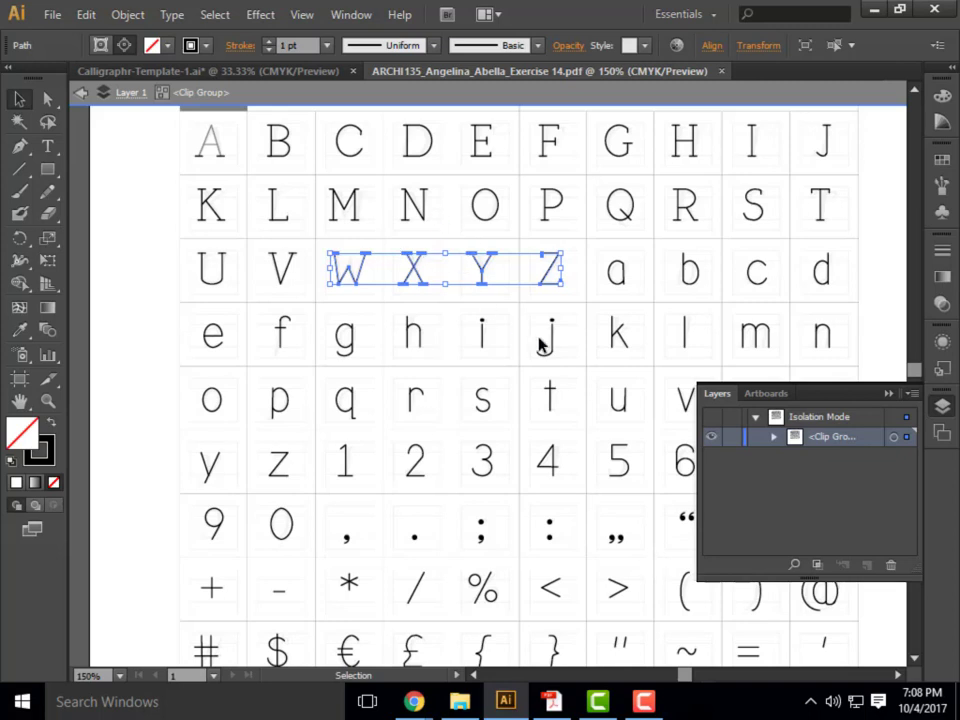
double_click(160, 302)
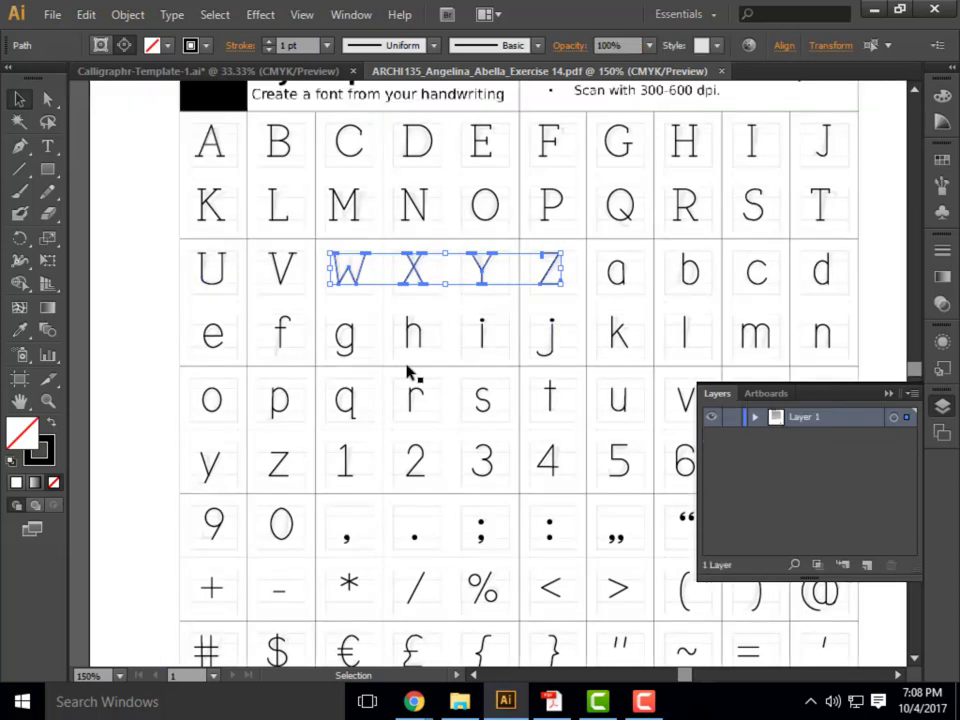
double_click(510, 274)
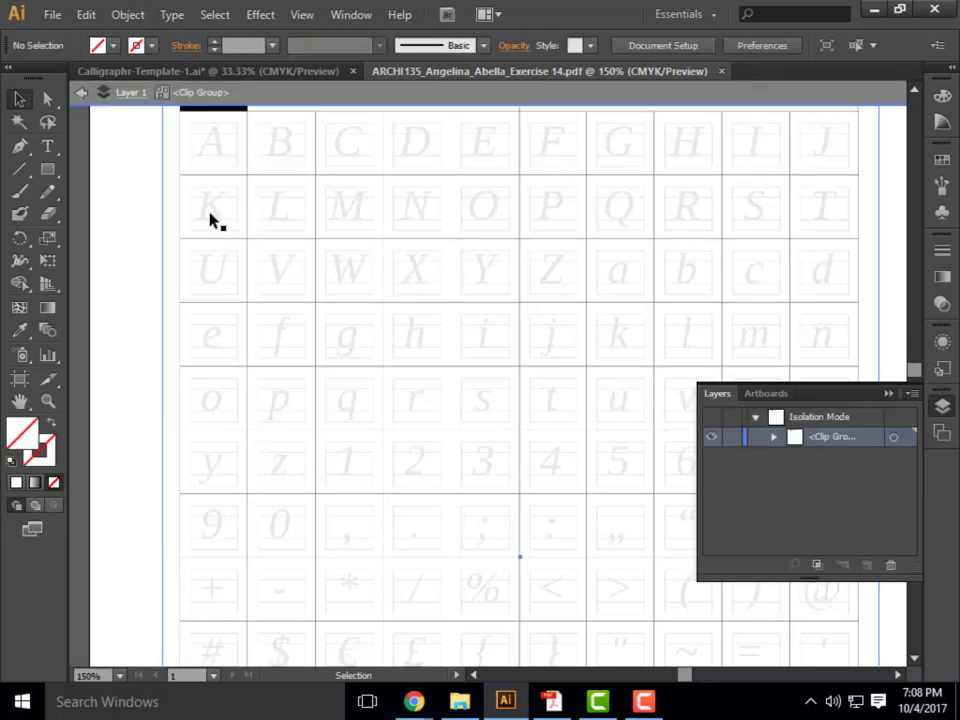
double_click(145, 248)
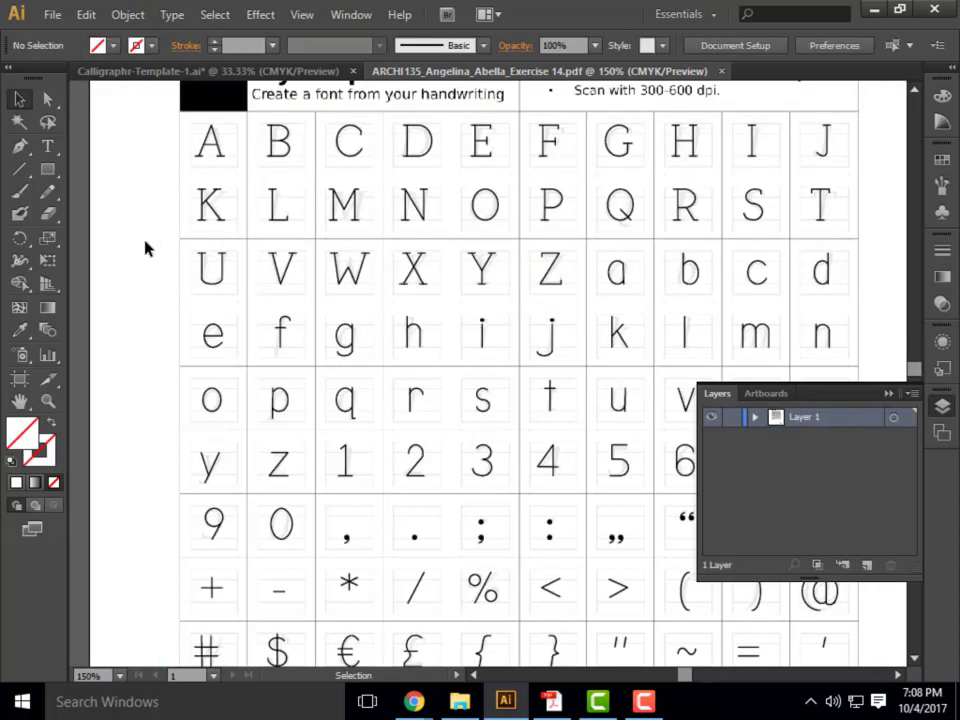
Isolate the letters' clip group, copy the capitals W, X, Y and Z, and paste them into Calligraphr-Template-1.ai on the Font Page02 layer.
double_click(551, 273)
left_click_drag(494, 254, 321, 244)
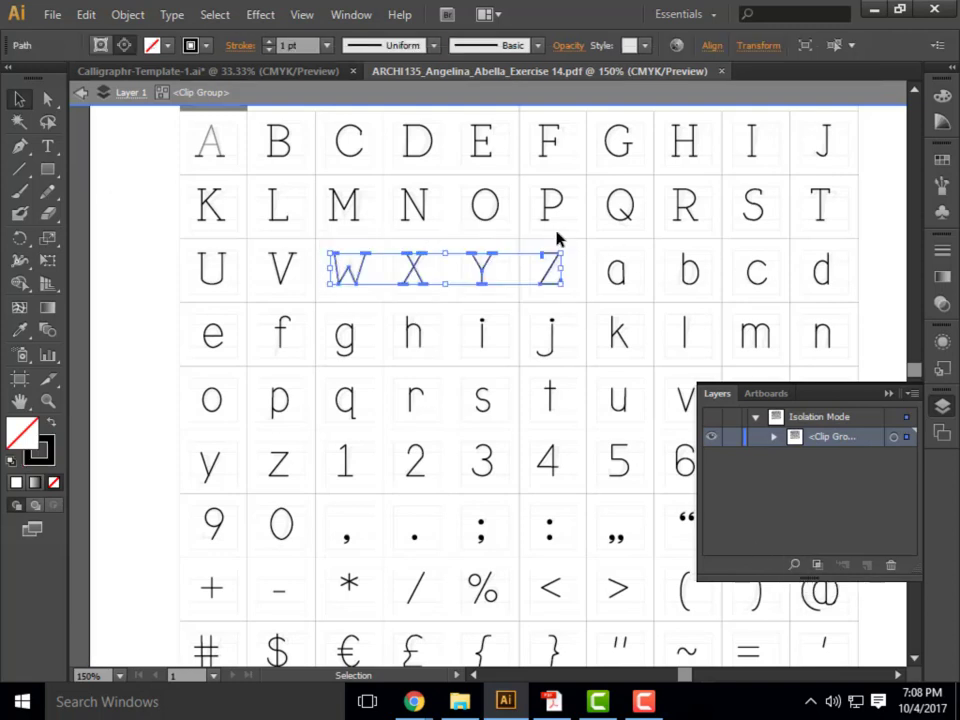
left_click(268, 70)
double_click(652, 414)
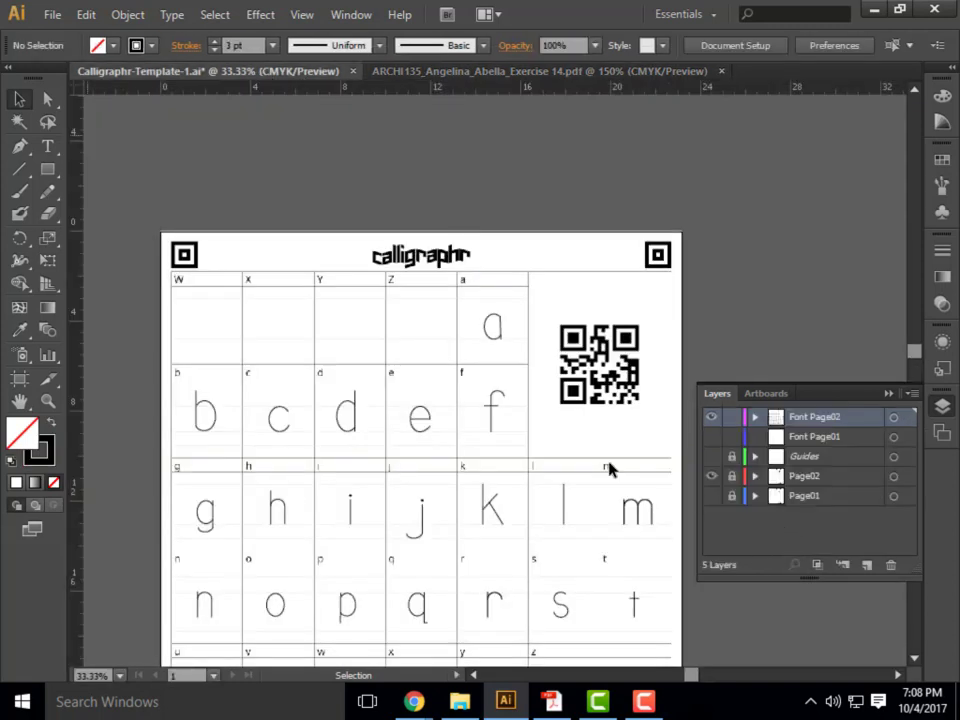
scroll(250, 316, "up", 2)
key("ctrl+v")
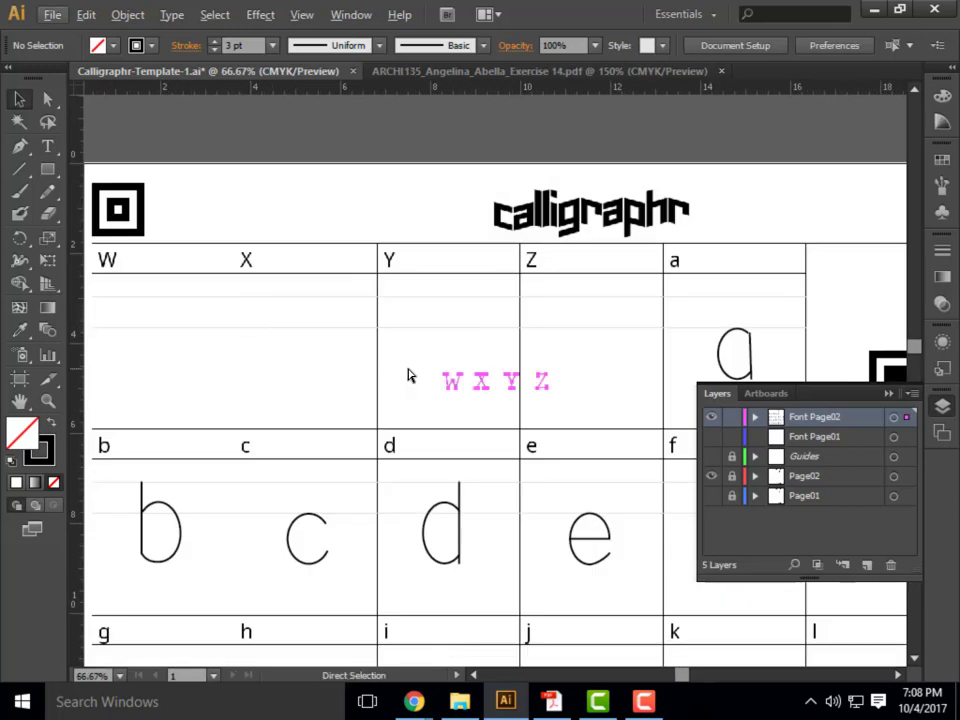
Enlarge the pasted capitals W, X, Y and Z to spread across their template cells, and show the Guides layer.
left_click_drag(560, 383, 840, 335)
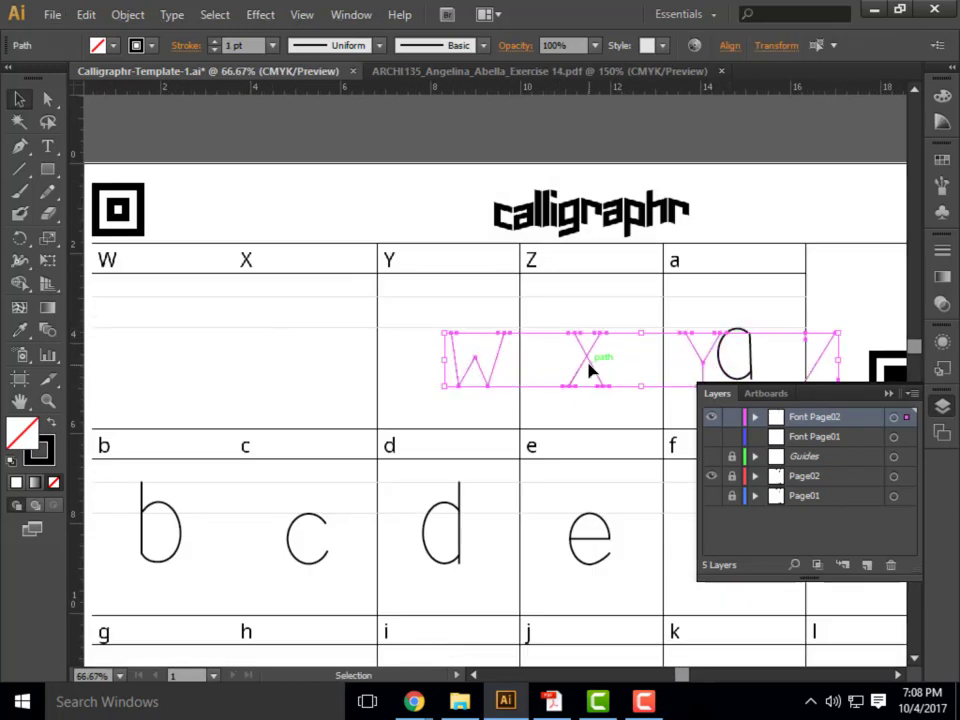
left_click_drag(590, 370, 326, 374)
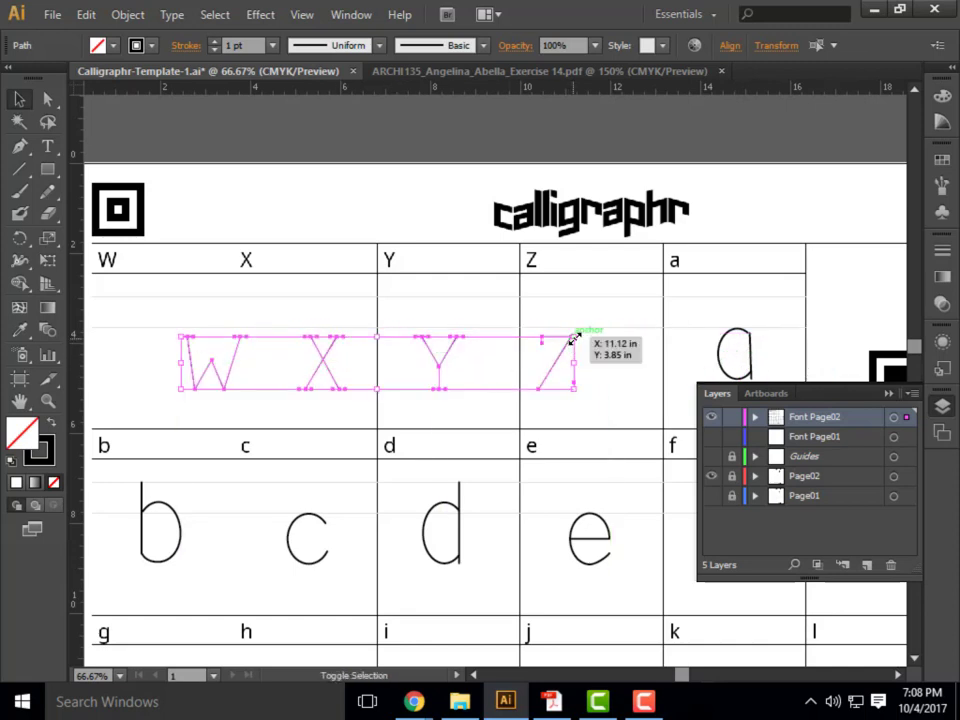
left_click_drag(573, 340, 612, 330)
left_click(711, 456)
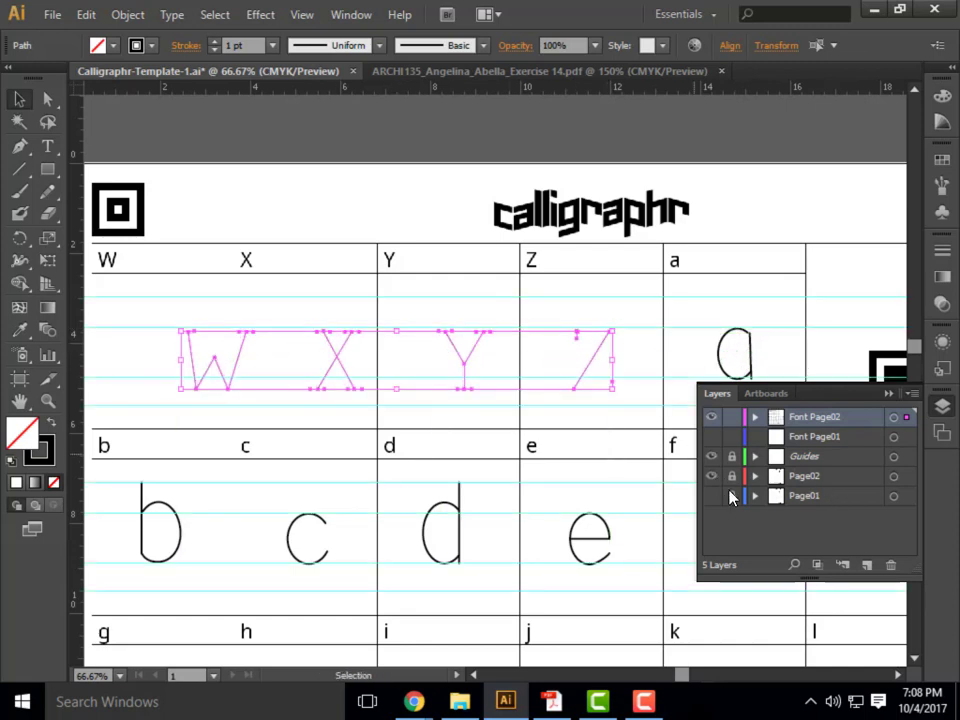
Set the stroke weight of the letters W, X, Y and Z to 3 pt and deselect them.
left_click(942, 250)
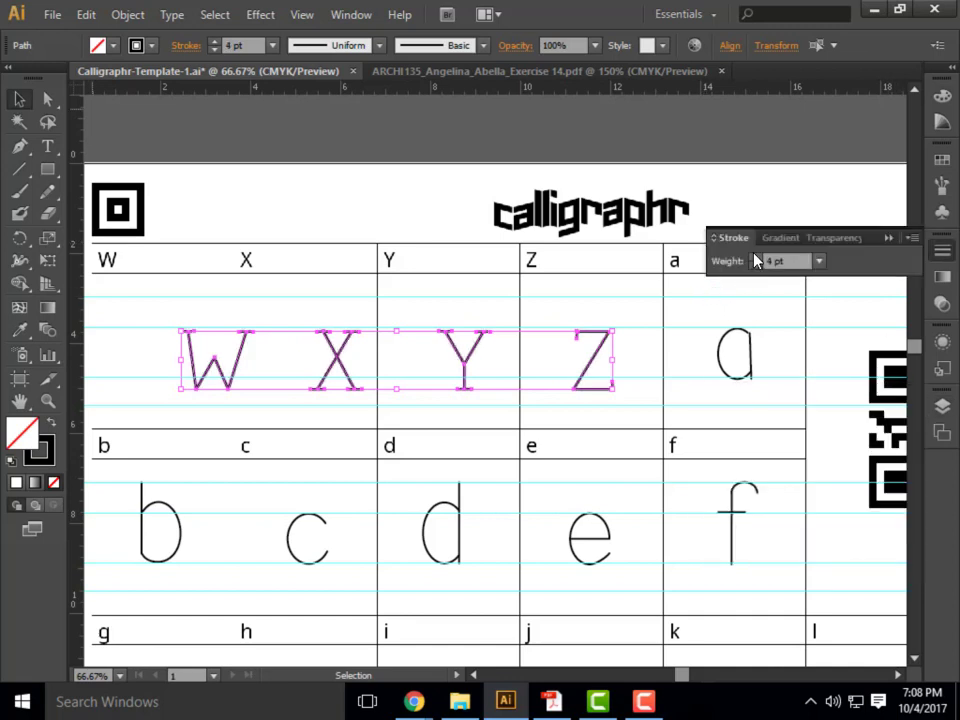
left_click(754, 257)
left_click(632, 349)
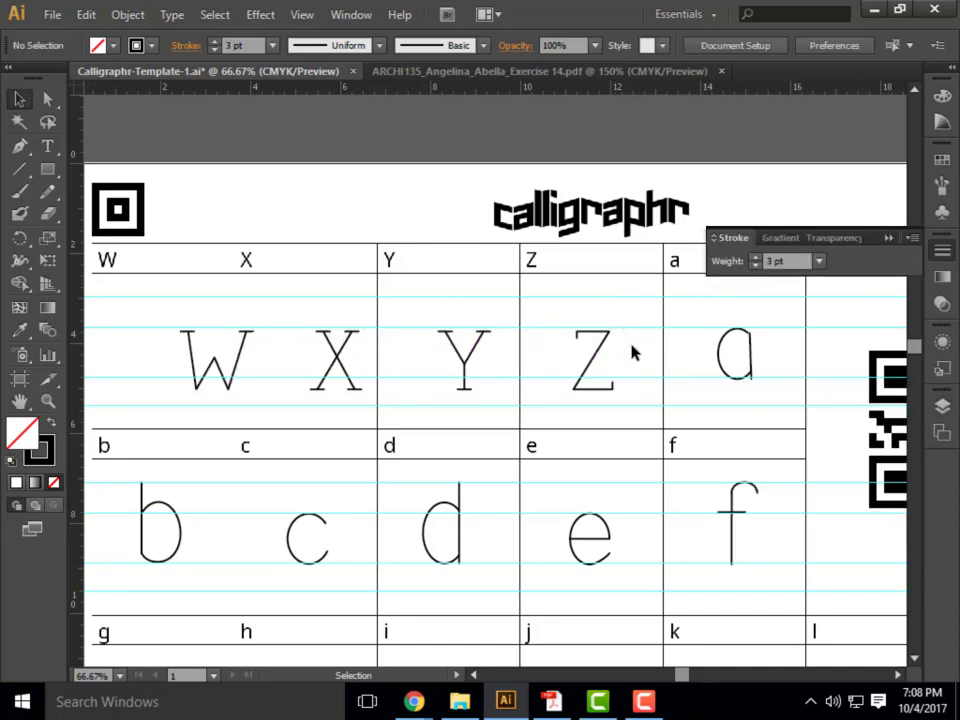
scroll(652, 368, "up", 1)
scroll(654, 388, "up", 1)
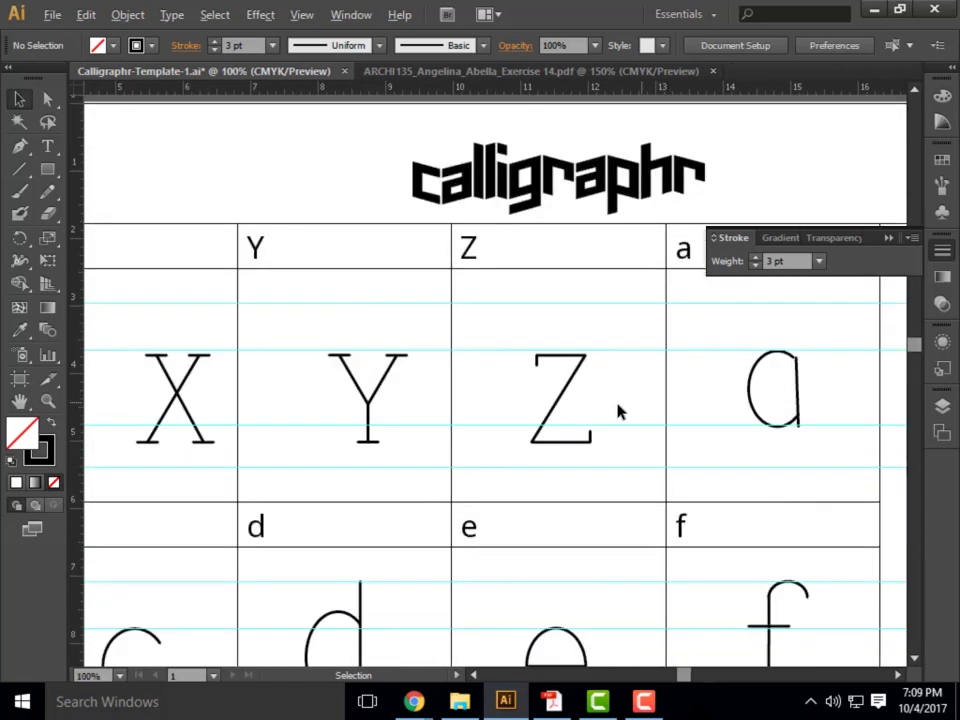
mouse_move(558, 375)
left_mouse_down()
mouse_move(570, 356)
mouse_move(553, 377)
mouse_move(558, 370)
left_mouse_up()
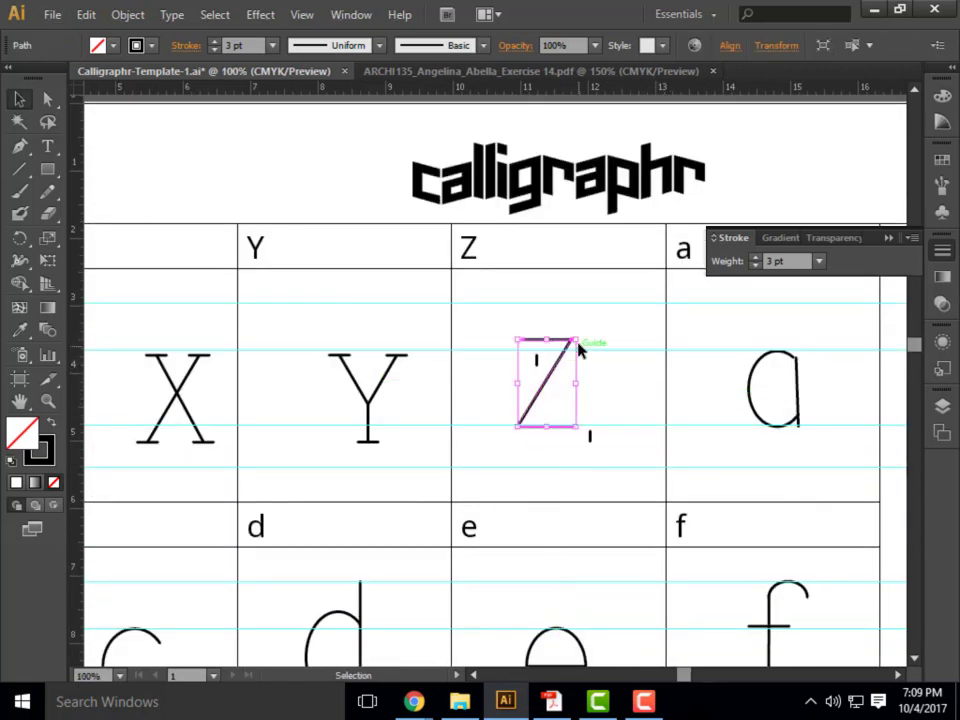
key("a")
key("ctrl+z")
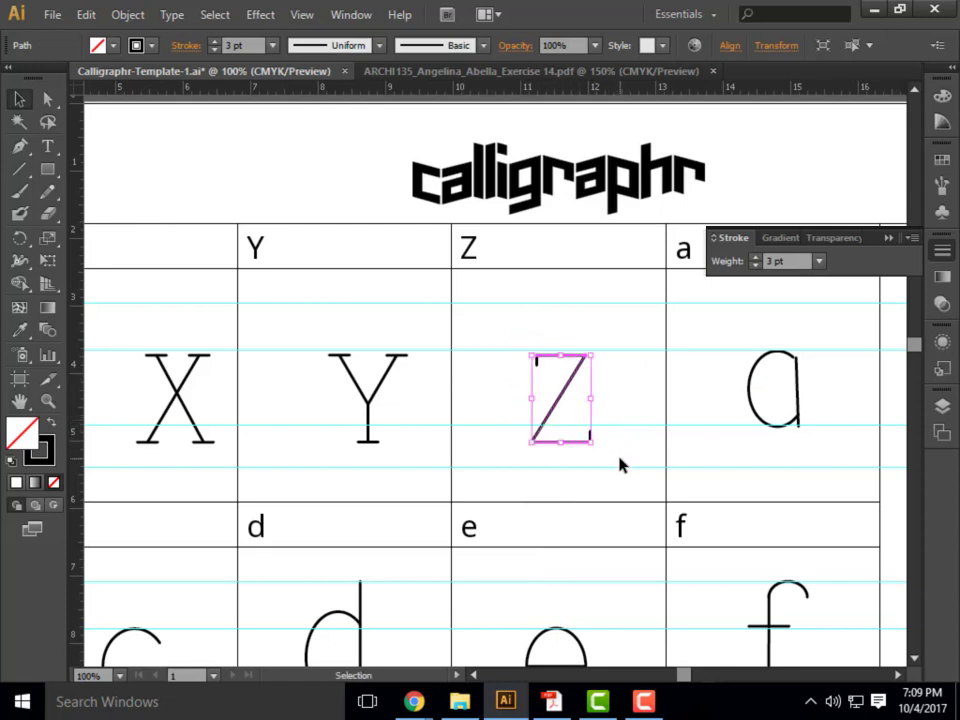
Set the whole Z on the base line guide, scale it up to the cap height guide and shift it left within its cell.
left_click_drag(620, 459, 518, 329)
left_click_drag(570, 441, 566, 426)
key("v")
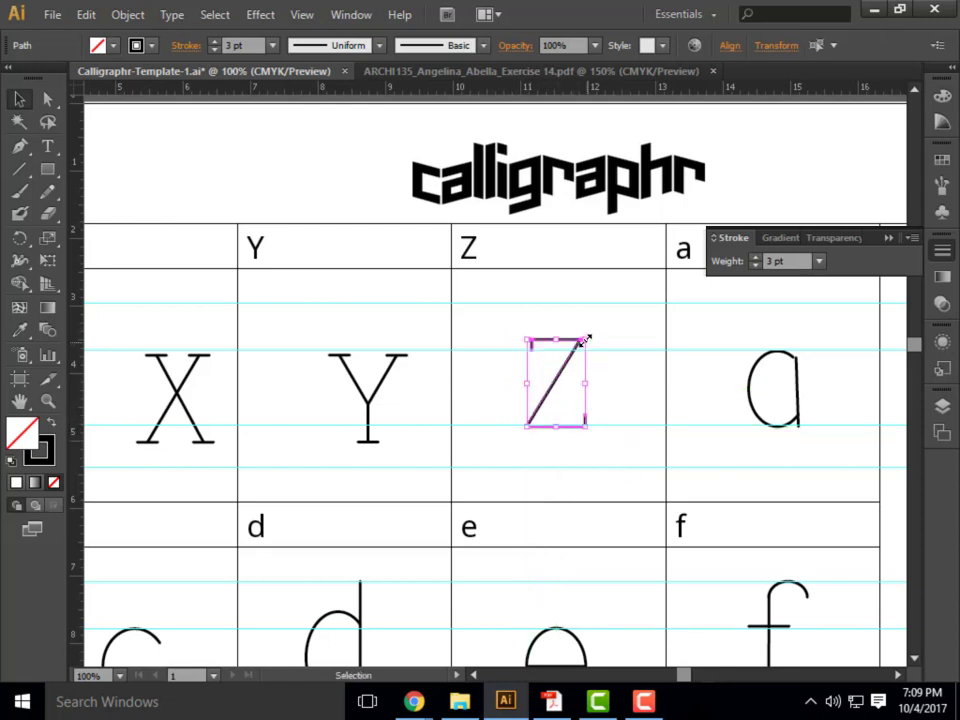
left_click_drag(583, 336, 623, 302)
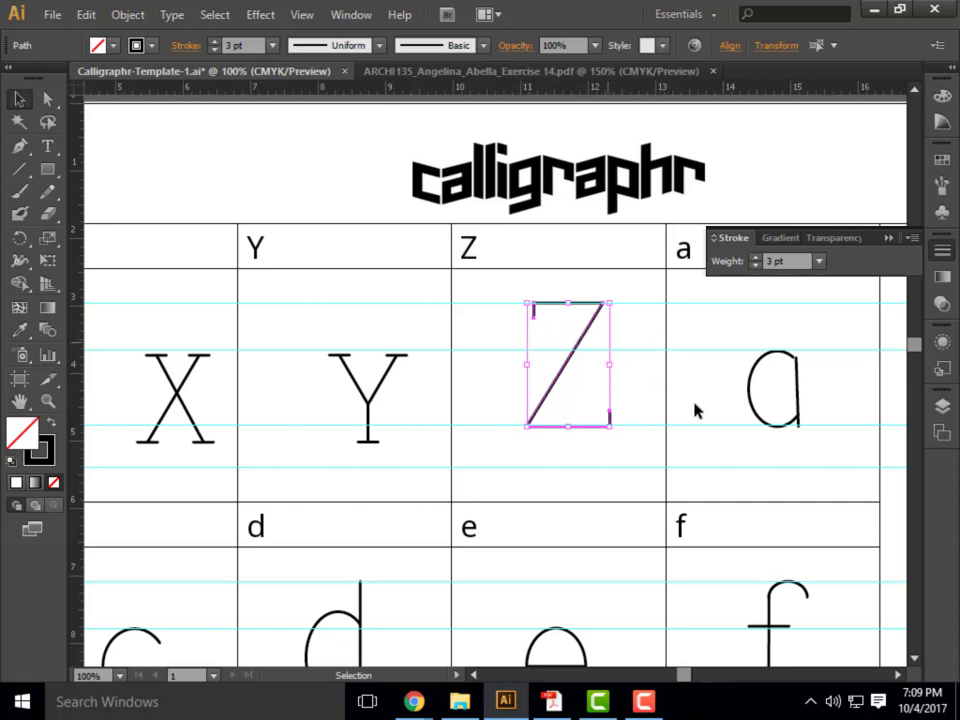
key("Left")
key("Left")
key("Left")
key("Left")
key("Left")
key("Left")
key("Left")
key("Left")
key("Left")
left_click(624, 388)
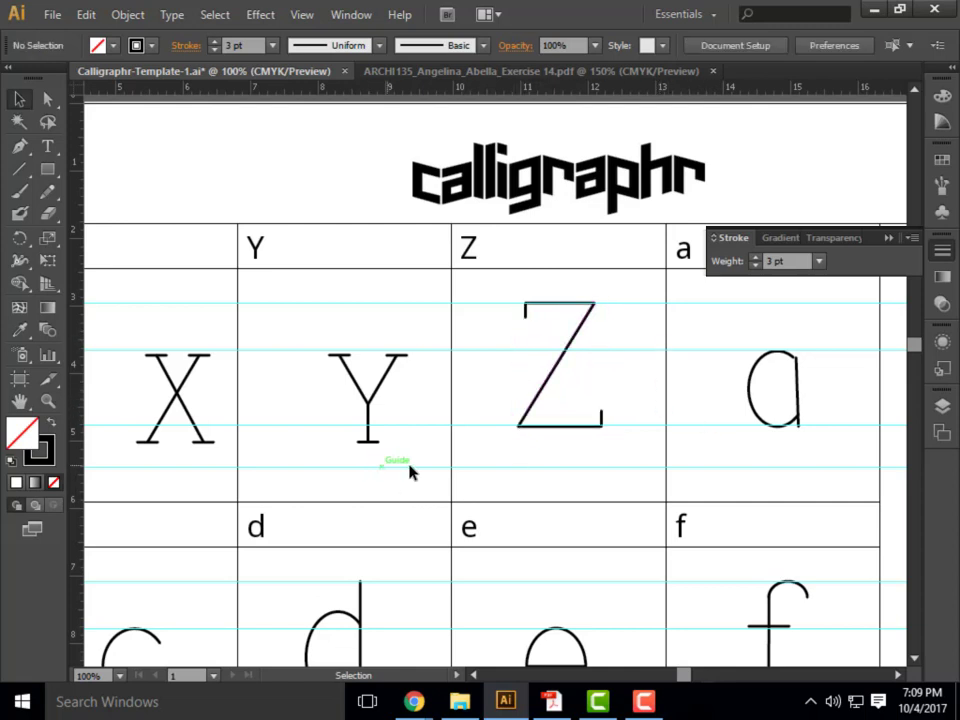
Set the Y on the base line guide, scale it up to the cap height guide and center it in its cell.
left_click_drag(410, 468, 320, 340)
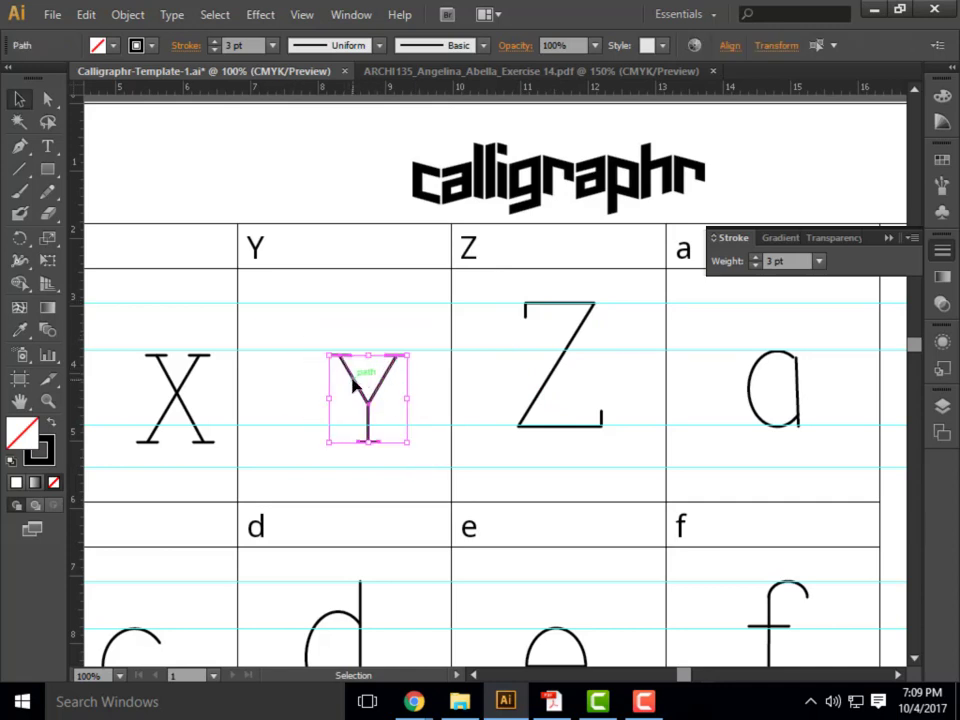
left_click_drag(353, 383, 329, 367)
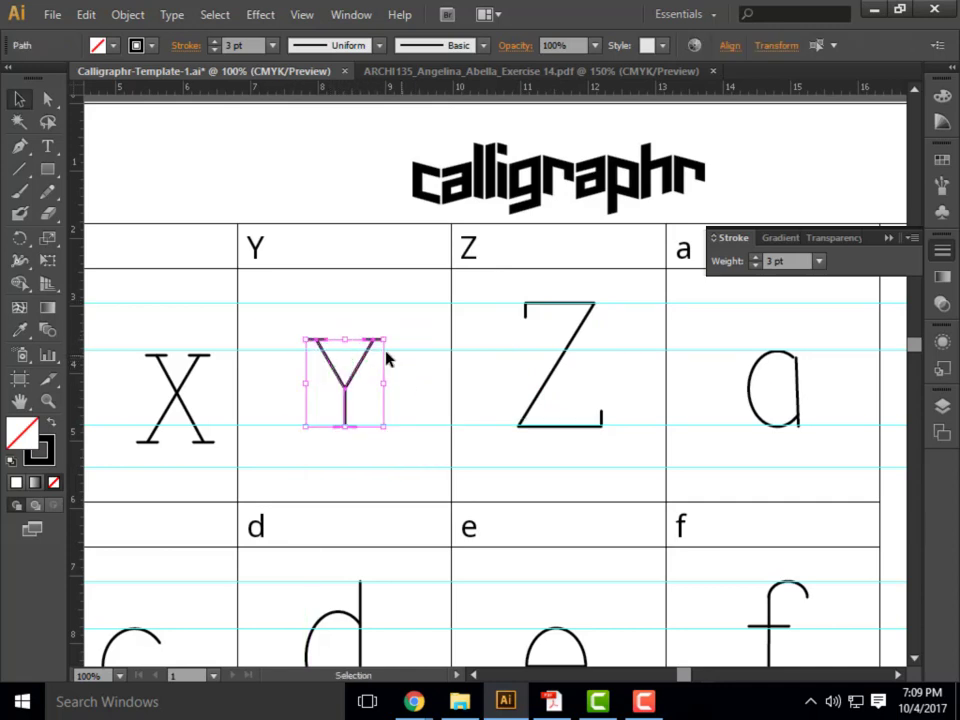
left_click_drag(384, 341, 417, 302)
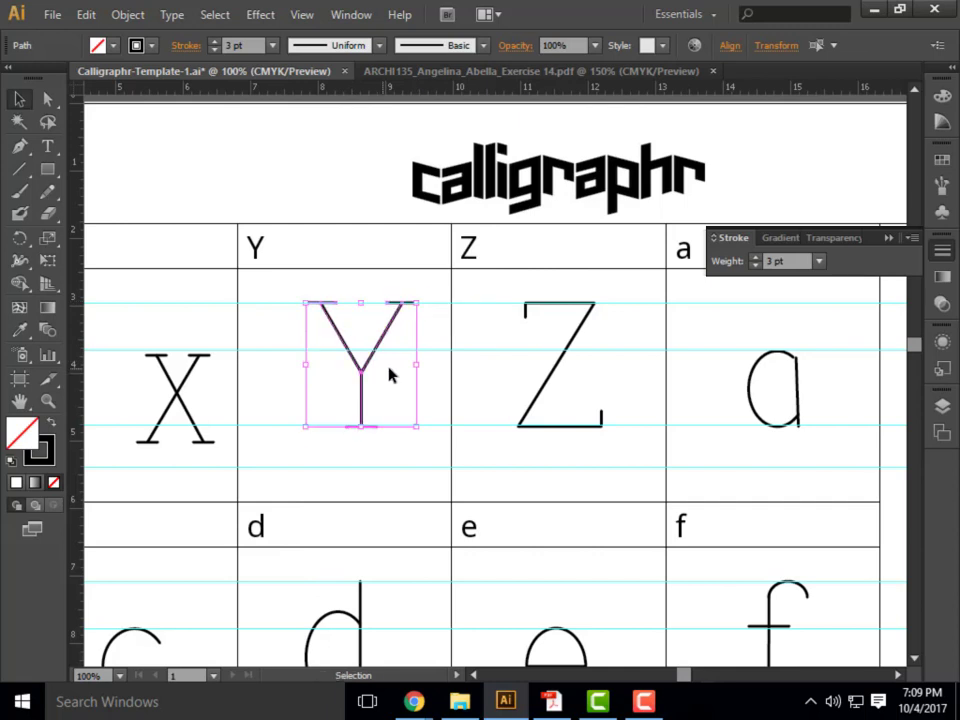
key("Left")
key("Left")
key("Left")
key("Left")
key("Left")
key("Left")
key("Left")
key("Left")
key("Left")
key("Left")
key("Left")
key("Left")
key("Left")
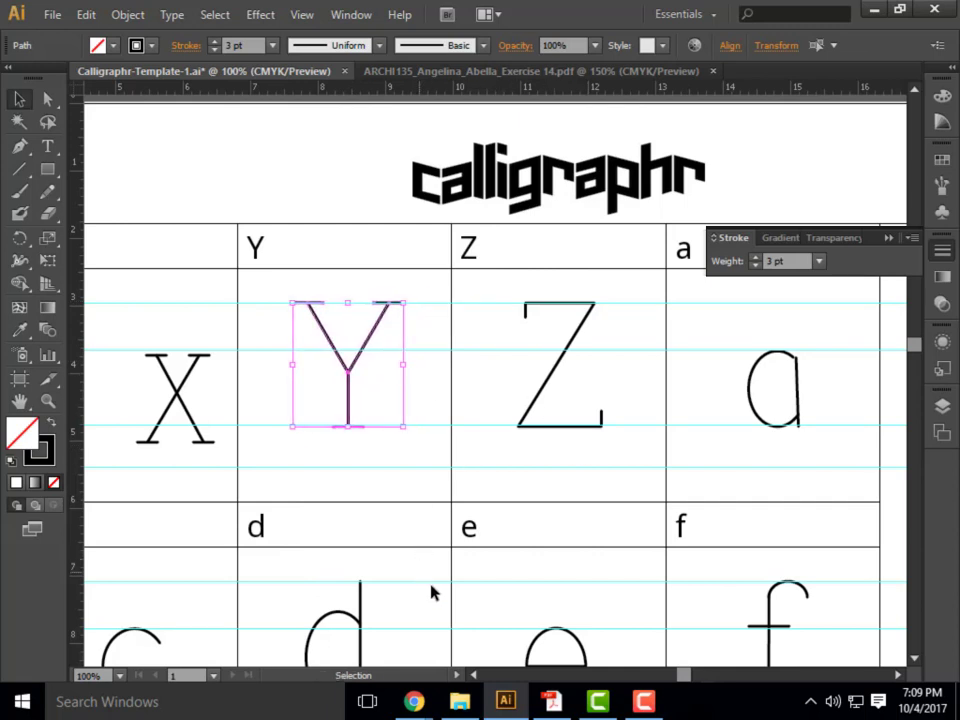
Move the X onto the base line guide, enlarge it to the cap height guide and nudge it left to center it in its cell.
left_click_drag(679, 677, 651, 610)
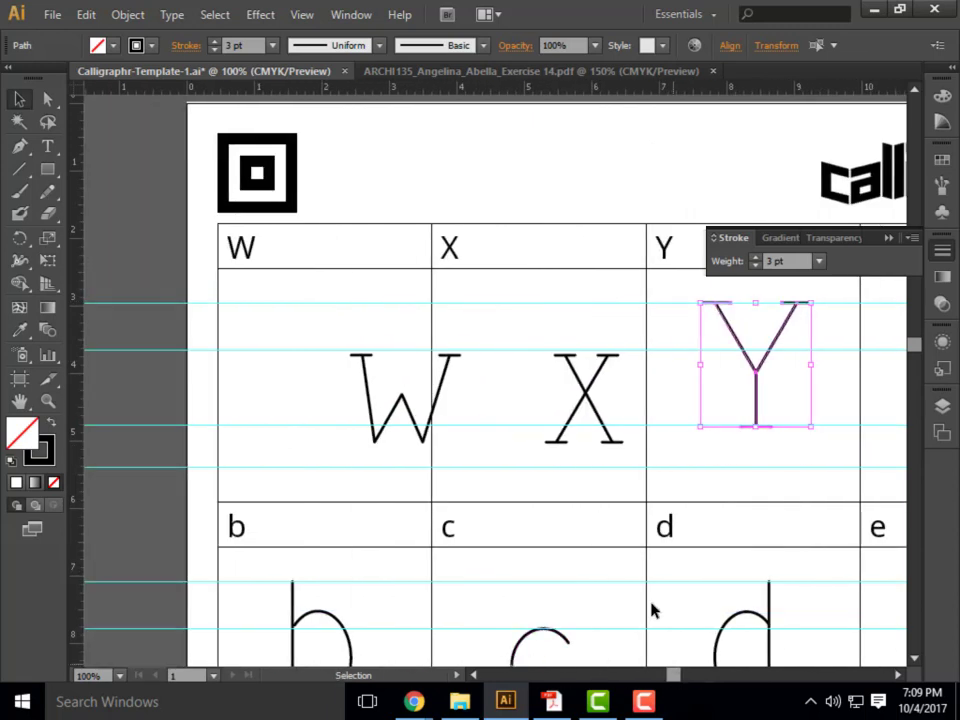
left_click_drag(622, 512, 538, 343)
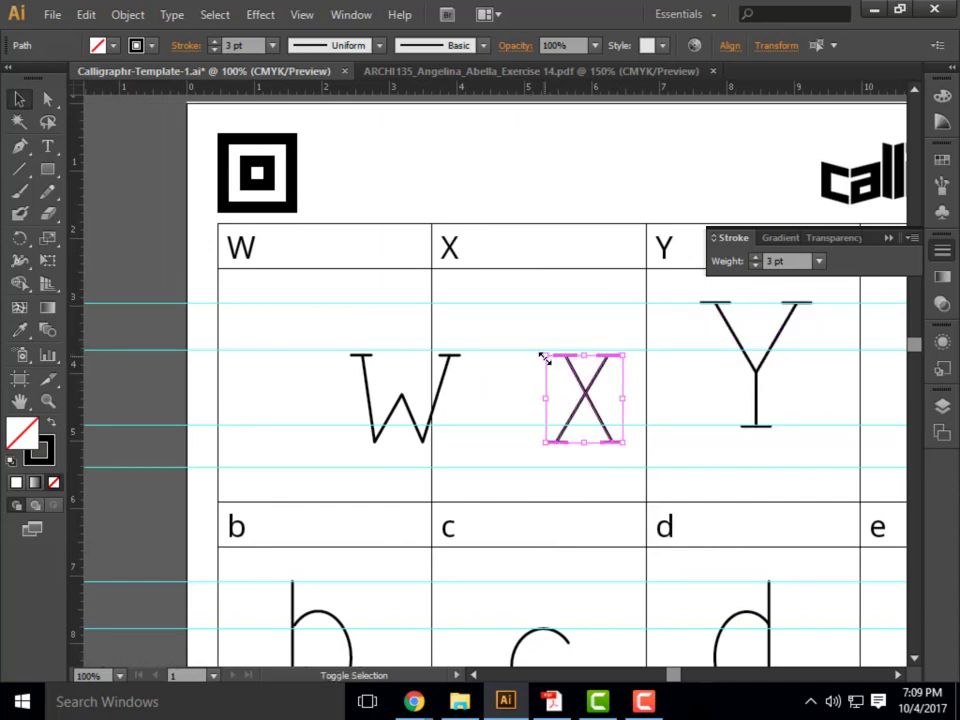
left_click_drag(586, 398, 504, 367)
left_click_drag(579, 338, 614, 307)
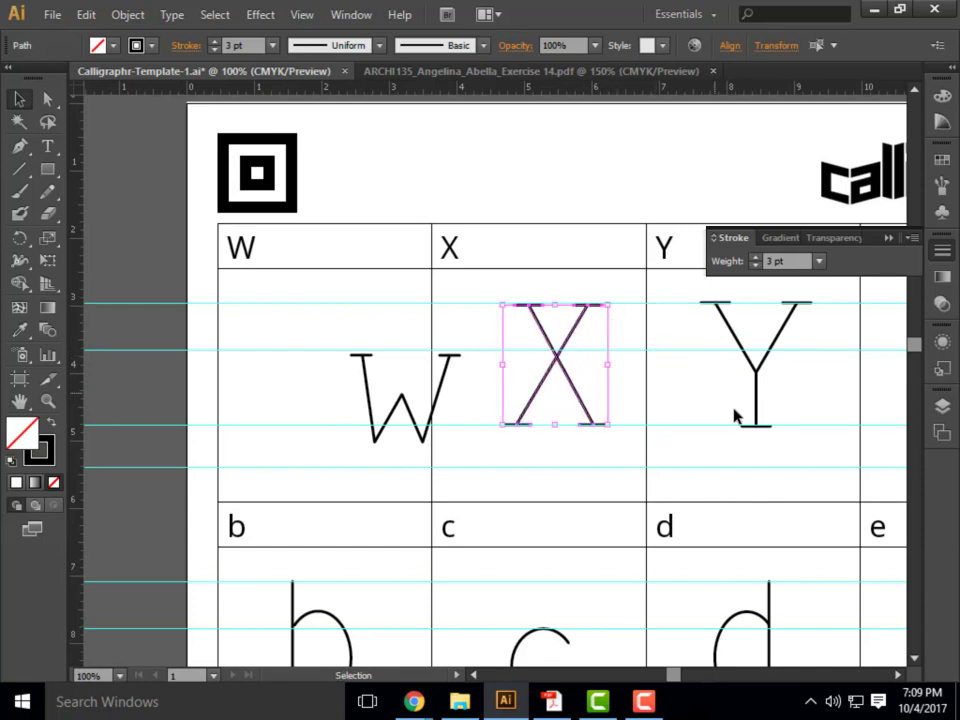
key("Left")
key("Left")
key("Left")
key("Left")
key("Left")
key("Left")
key("Left")
key("Left")
key("Left")
key("Left")
key("Left")
key("Left")
key("Left")
key("Left")
key("Left")
key("Left")
key("Left")
Fit the W between the base line and cap height guides, center it in its cell and deselect it.
left_click_drag(473, 454, 368, 320)
left_click_drag(438, 364, 426, 305)
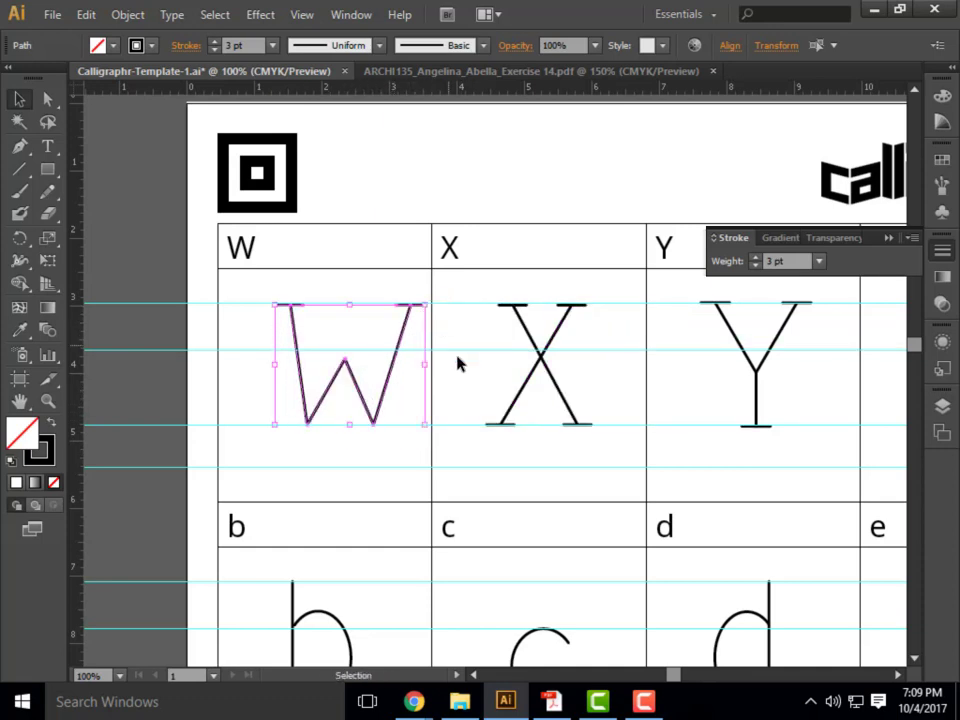
key("Left")
key("Left")
key("Left")
key("Left")
key("Left")
key("Left")
key("Left")
key("Left")
key("Left")
key("Left")
key("Left")
key("Left")
key("Left")
key("Left")
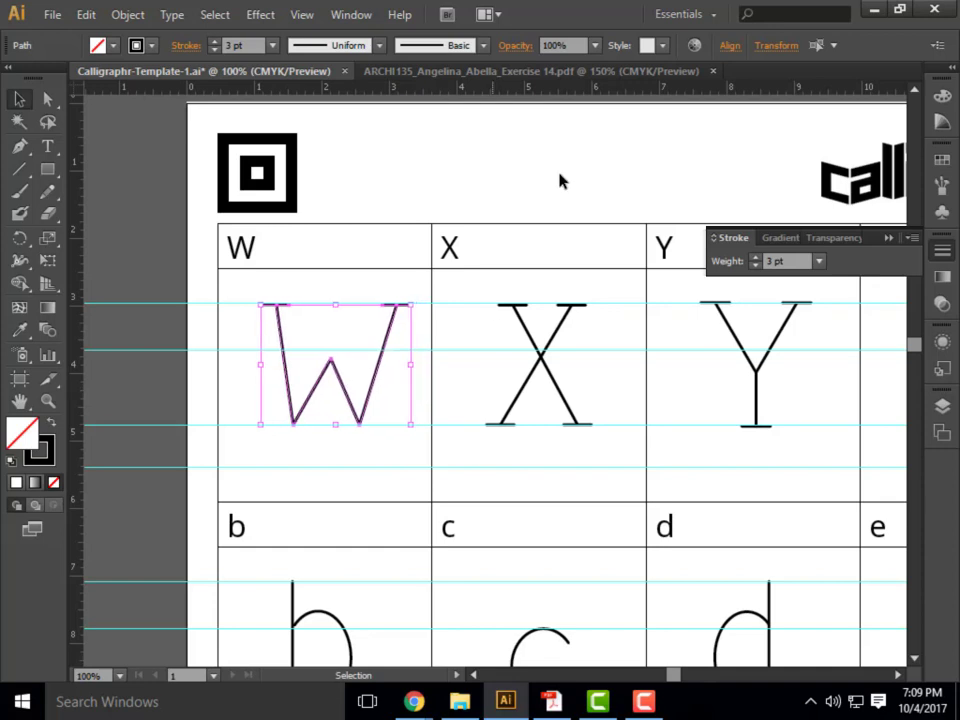
left_click(431, 150)
Hide the Font Page02 and Page02 layers, show the Page01 layer and view the whole first template page.
scroll(275, 244, "down", 5)
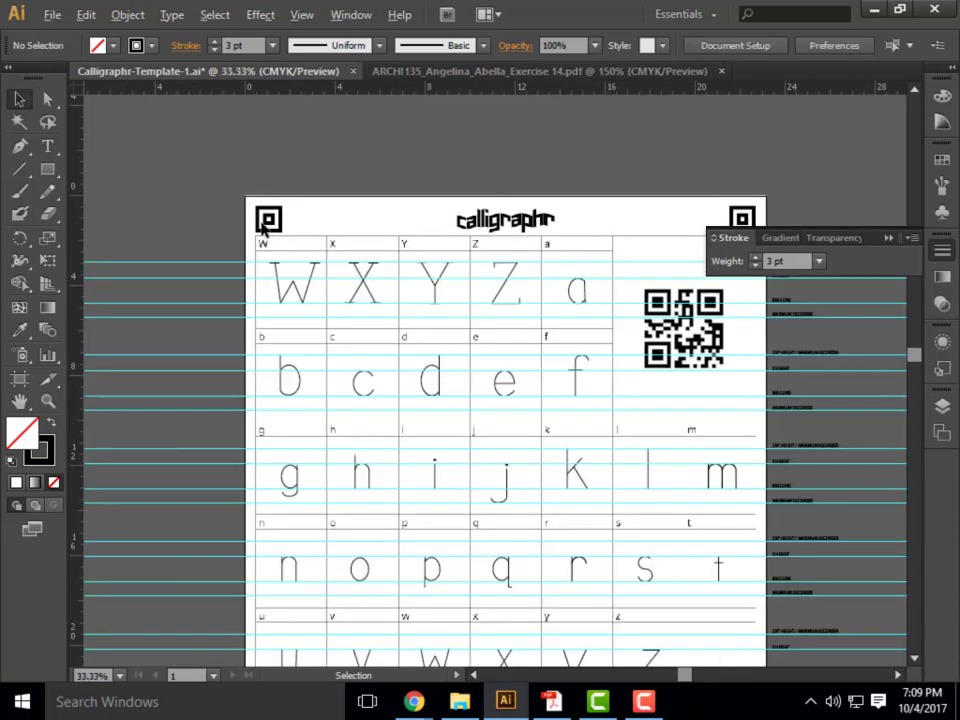
scroll(396, 438, "up", 2)
scroll(470, 463, "down", 1)
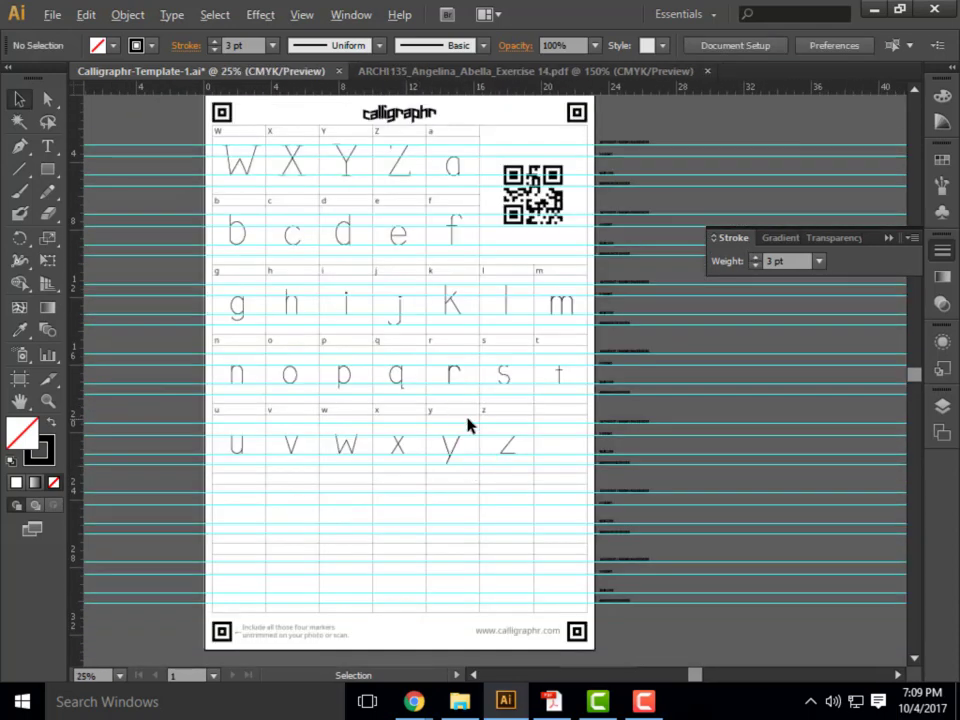
key("alt")
scroll(505, 390, "up", 2)
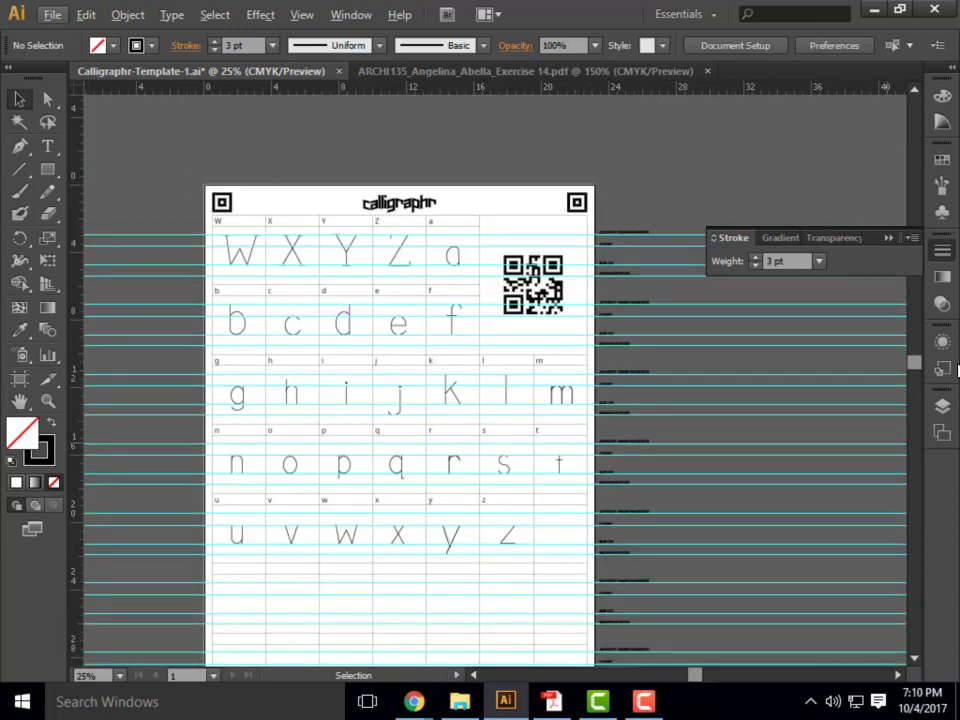
left_click(948, 409)
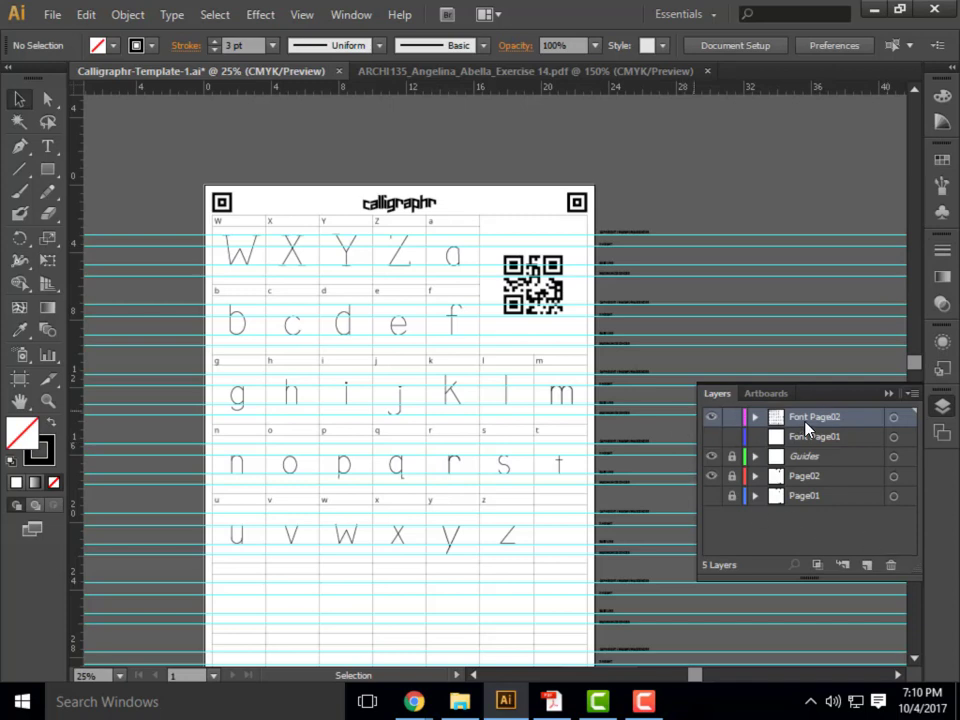
left_click(712, 417)
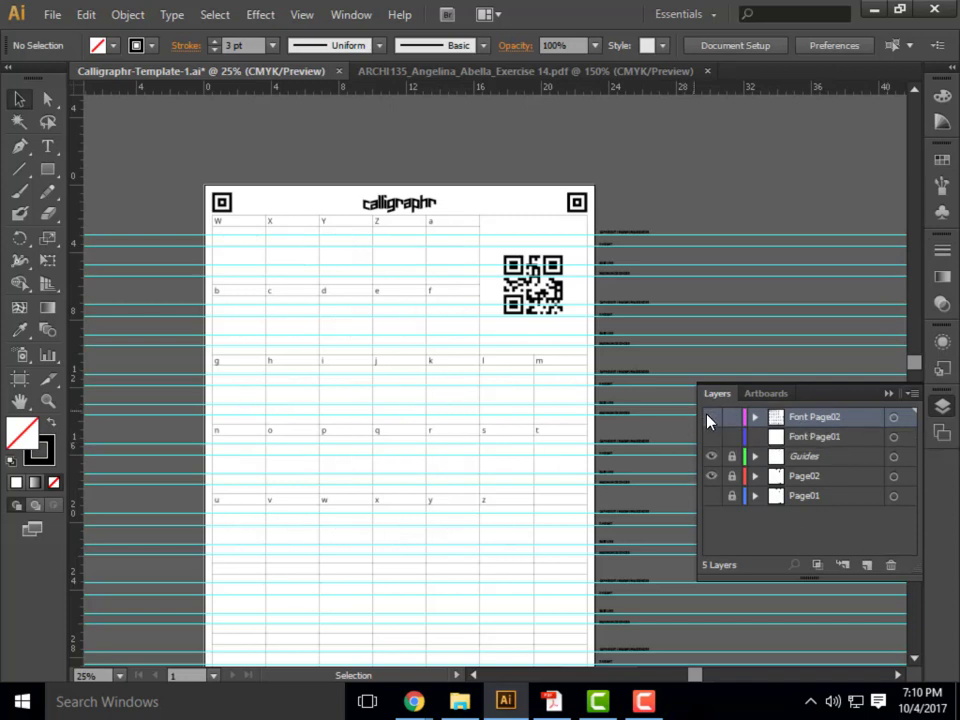
left_click(712, 479)
left_click(711, 496)
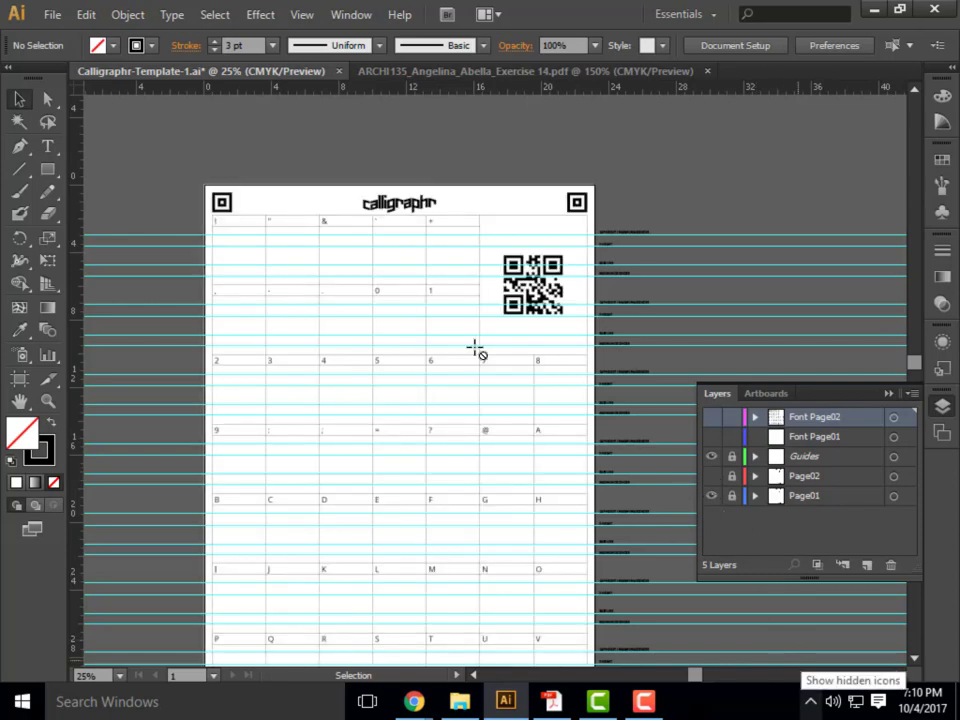
scroll(536, 347, "down", 4)
scroll(540, 339, "up", 2)
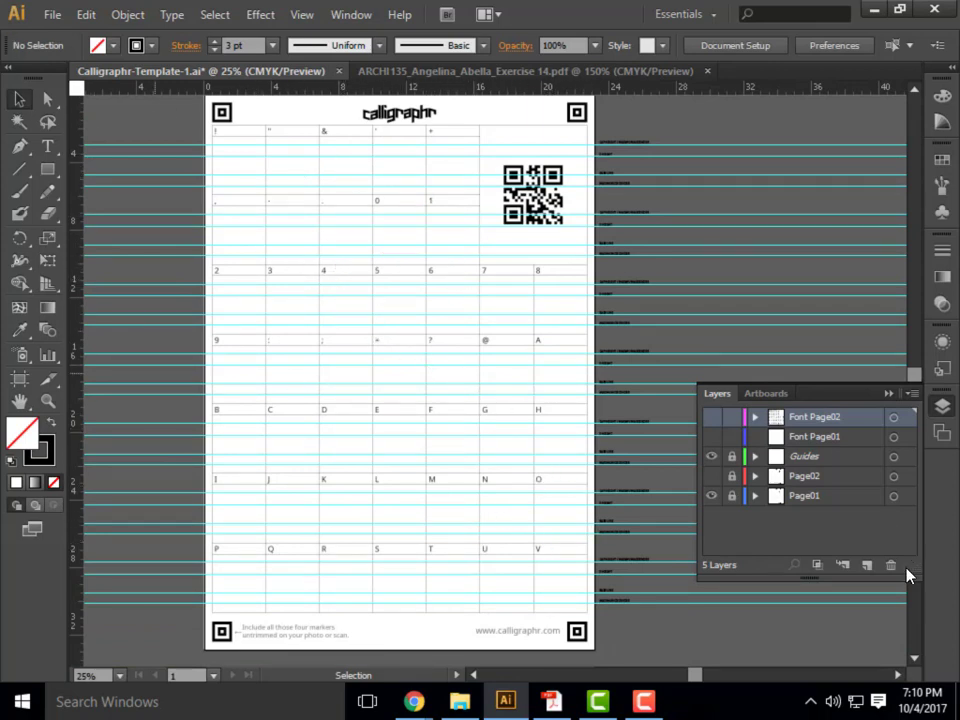
Return to the Exercise 14 PDF document, clear the letter selection and check that the capital M can be selected separately.
left_click(455, 71)
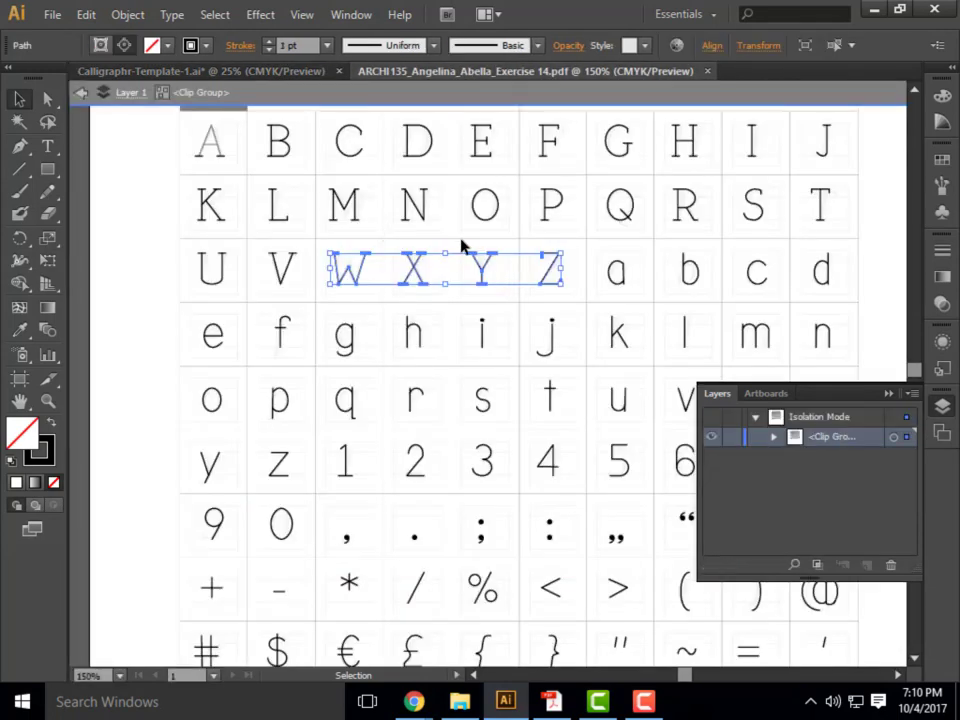
left_click(557, 236)
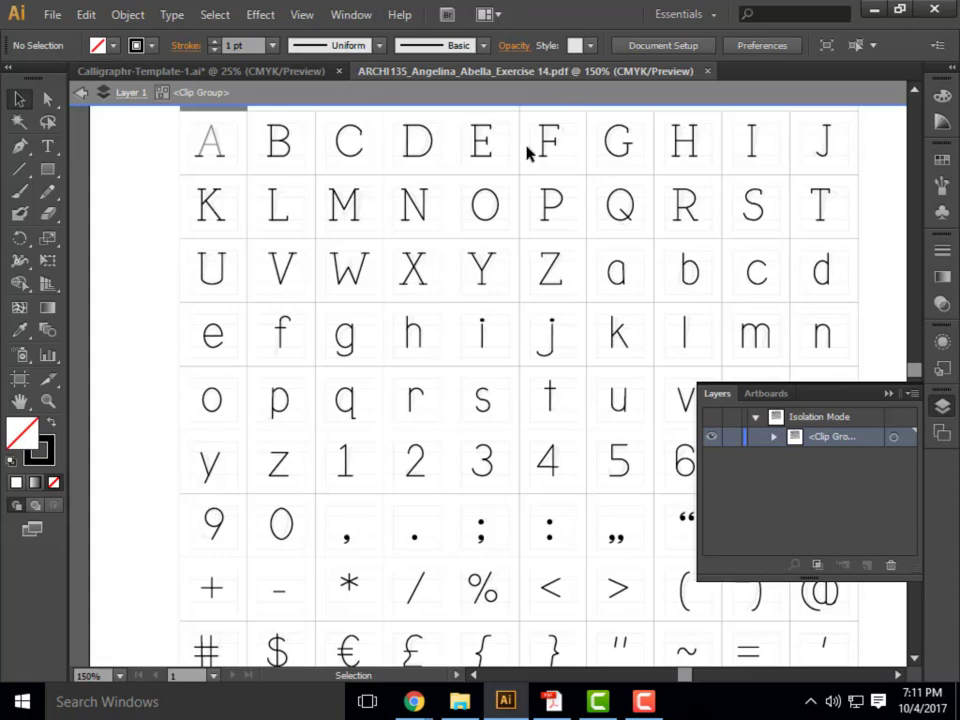
left_click(356, 208)
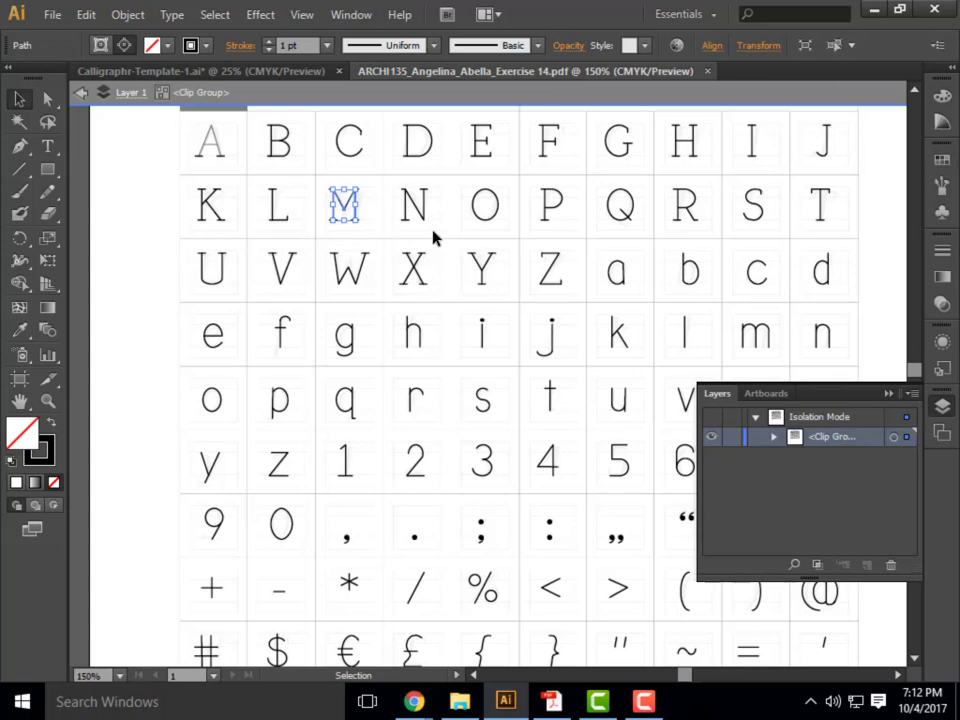
left_click(152, 238)
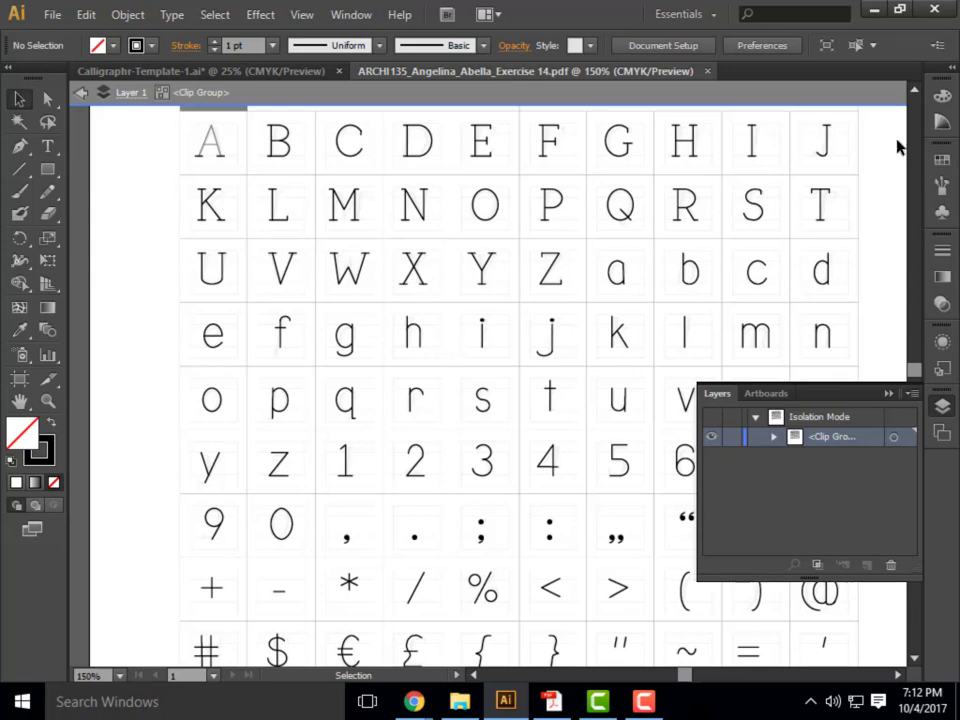
Switch to Chrome, review the Exercise 14 assignment instructions and go back to the course's Assignments list.
left_click(879, 12)
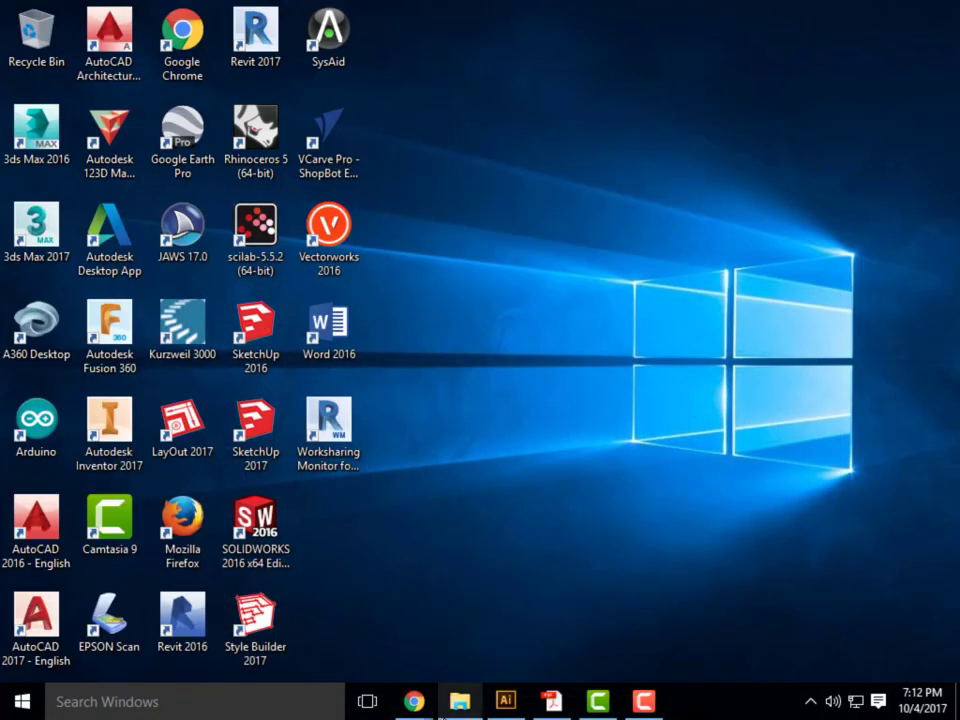
mouse_move(422, 703)
left_click(311, 612)
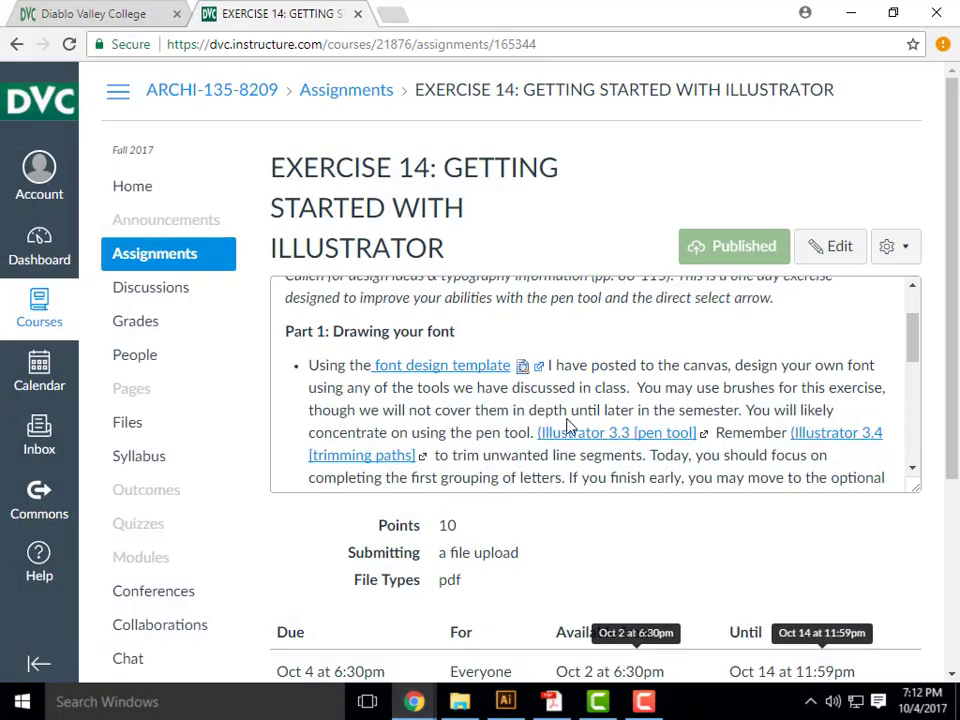
scroll(373, 328, "down", 5)
scroll(430, 339, "up", 3)
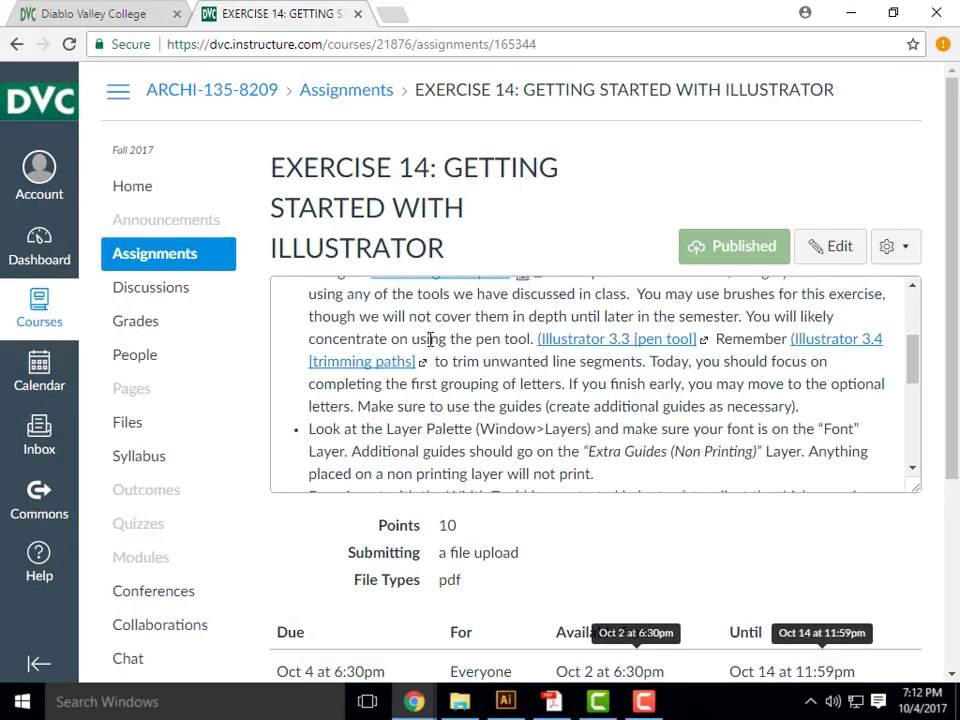
scroll(430, 339, "up", 3)
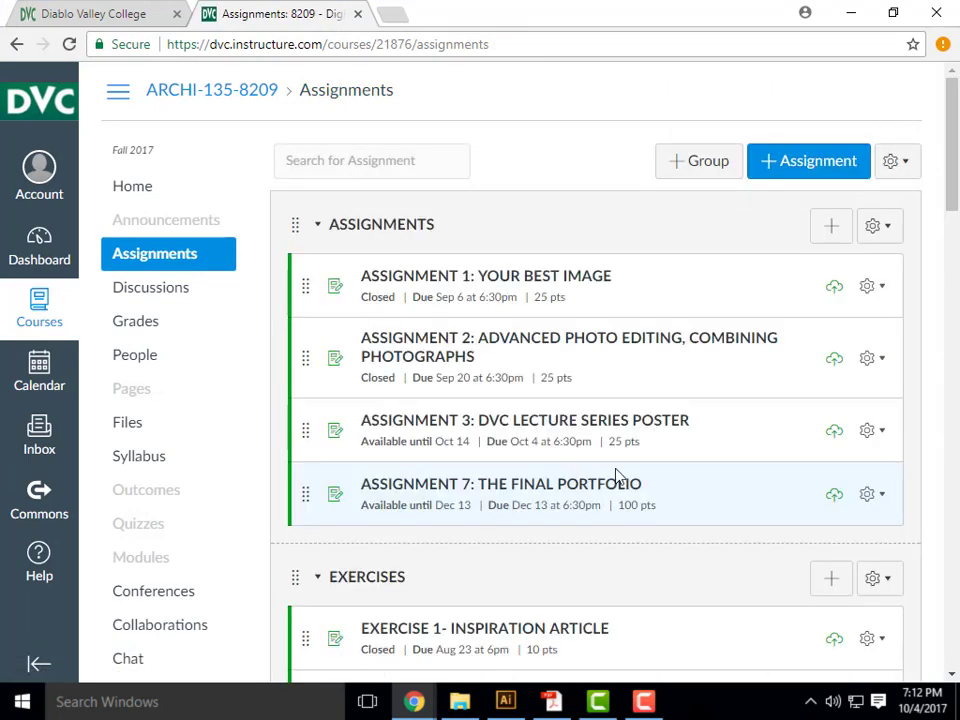
Open the Exercise 15: Mastering the Pen Tool assignment and review its instructions through Part 2.
scroll(617, 476, "down", 10)
scroll(655, 538, "down", 4)
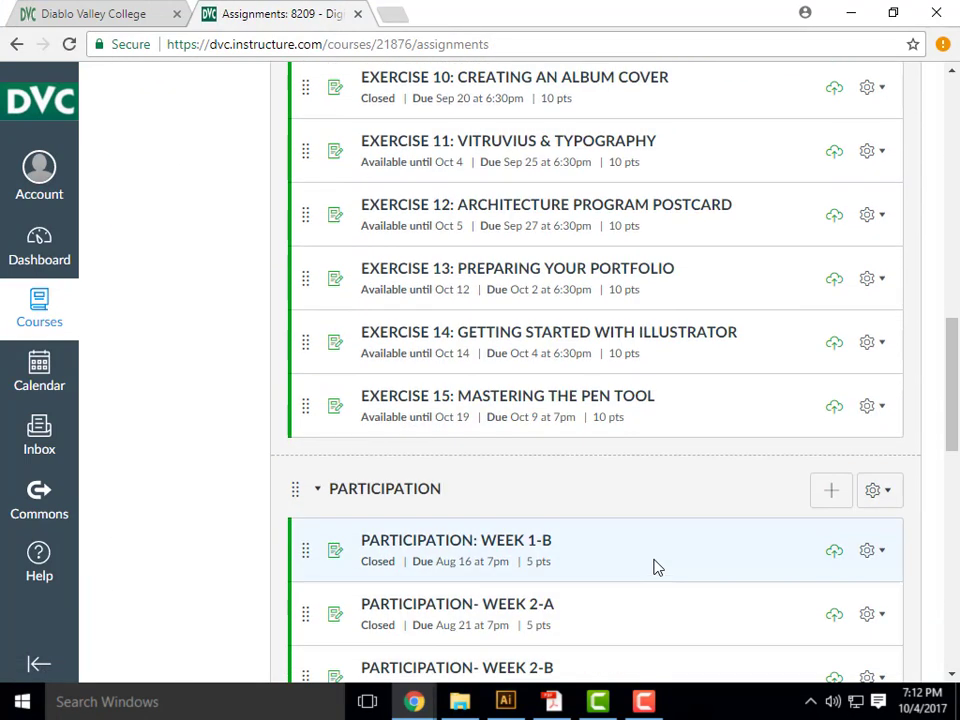
left_click(514, 405)
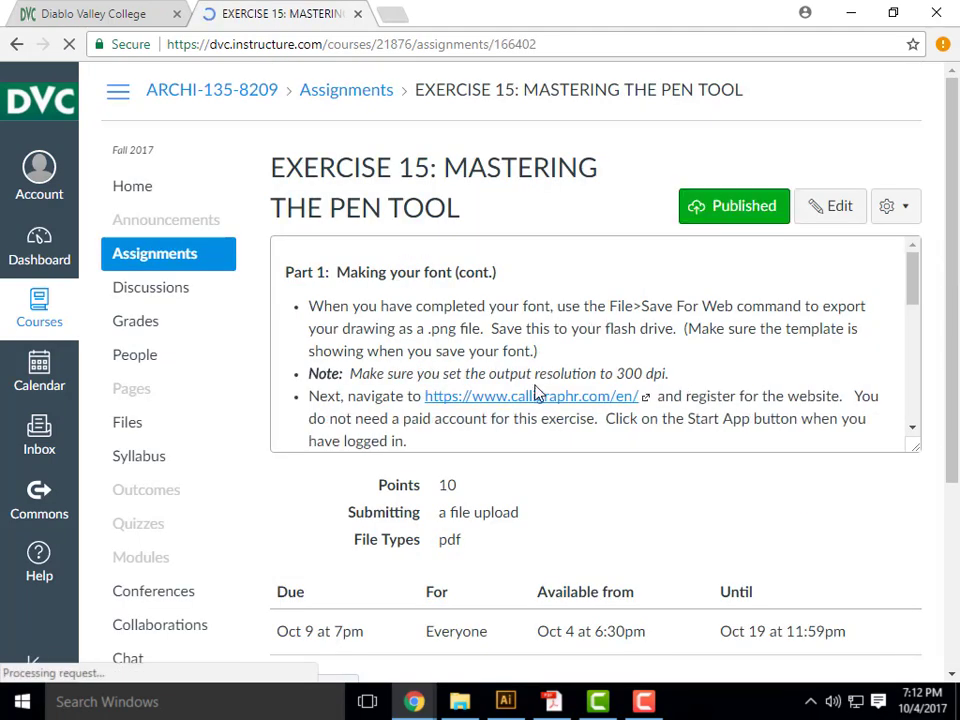
scroll(414, 290, "down", 2)
scroll(449, 306, "down", 8)
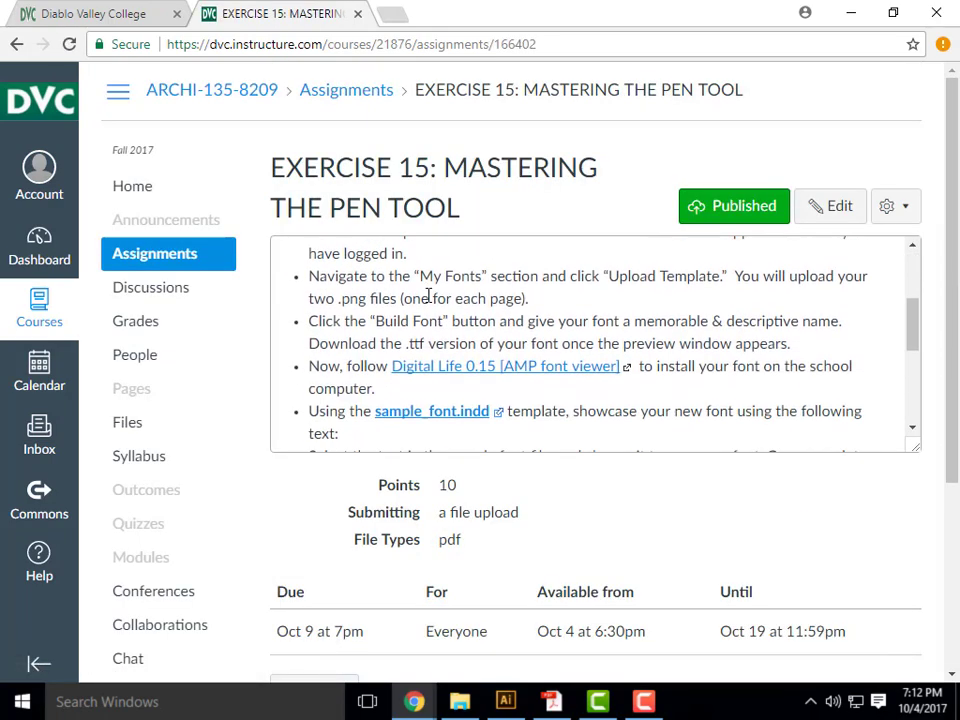
scroll(492, 345, "up", 2)
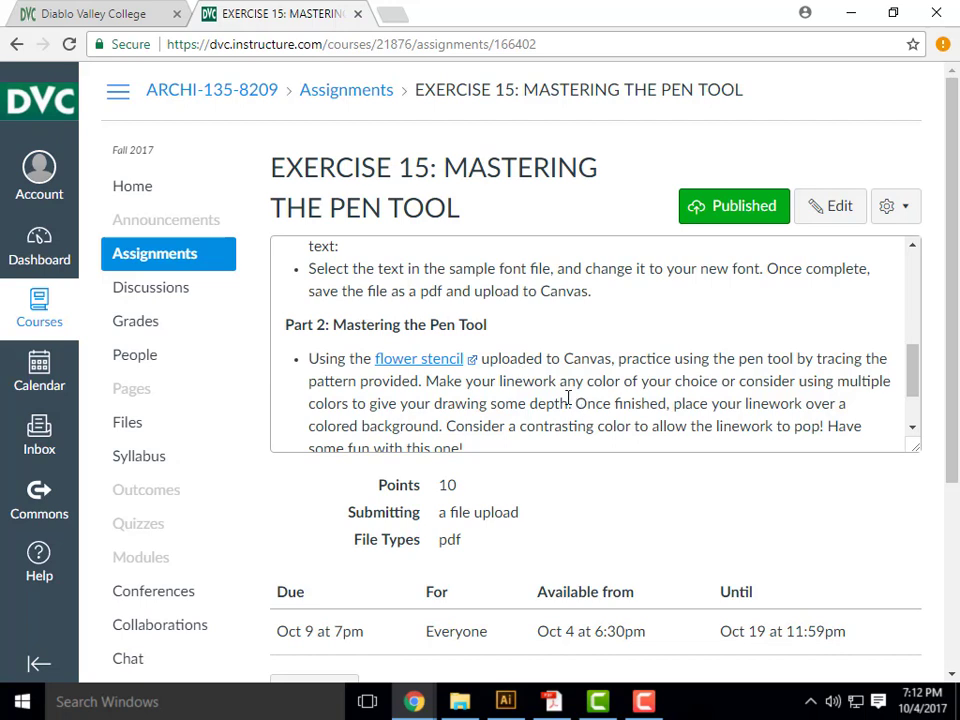
Download the flower stencil image linked in Part 2, try to open it and dismiss the message on the desktop.
left_click(428, 362)
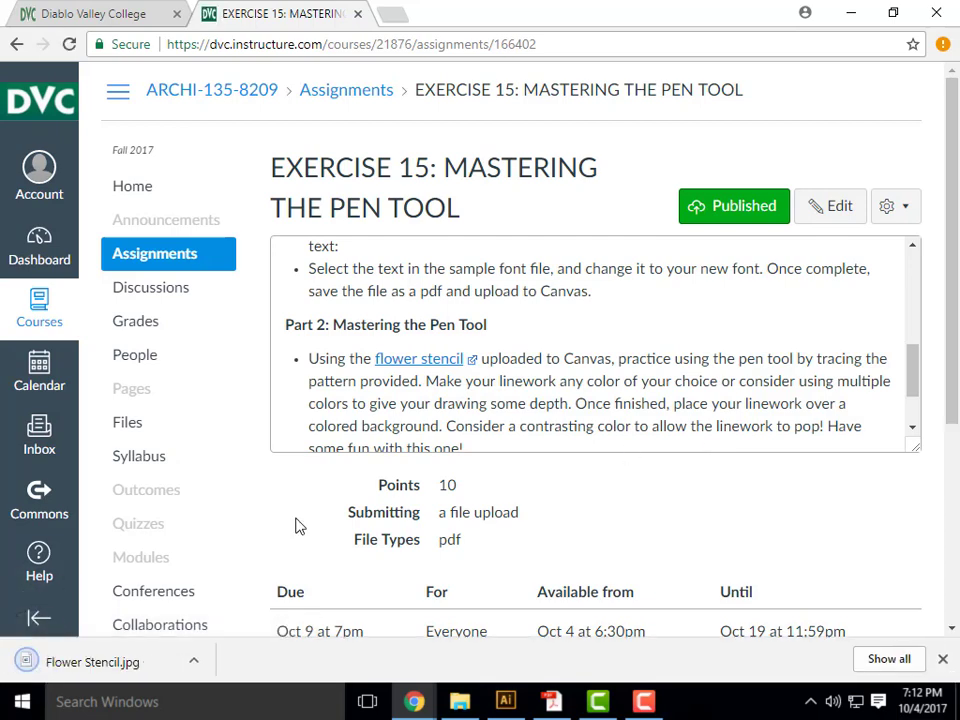
left_click(93, 663)
left_click(195, 661)
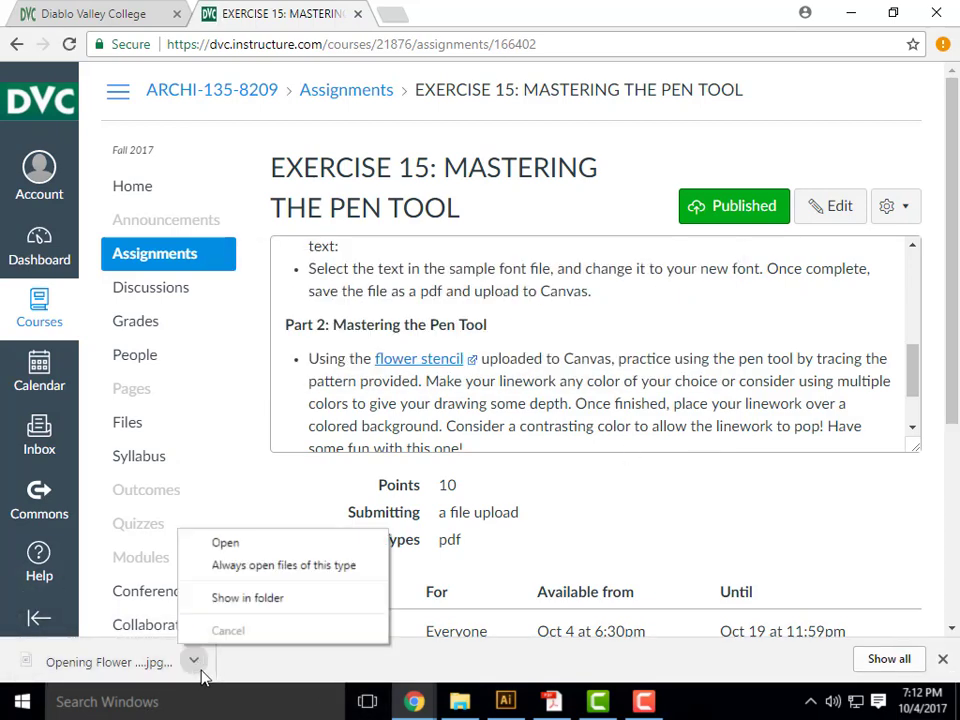
left_click(279, 597)
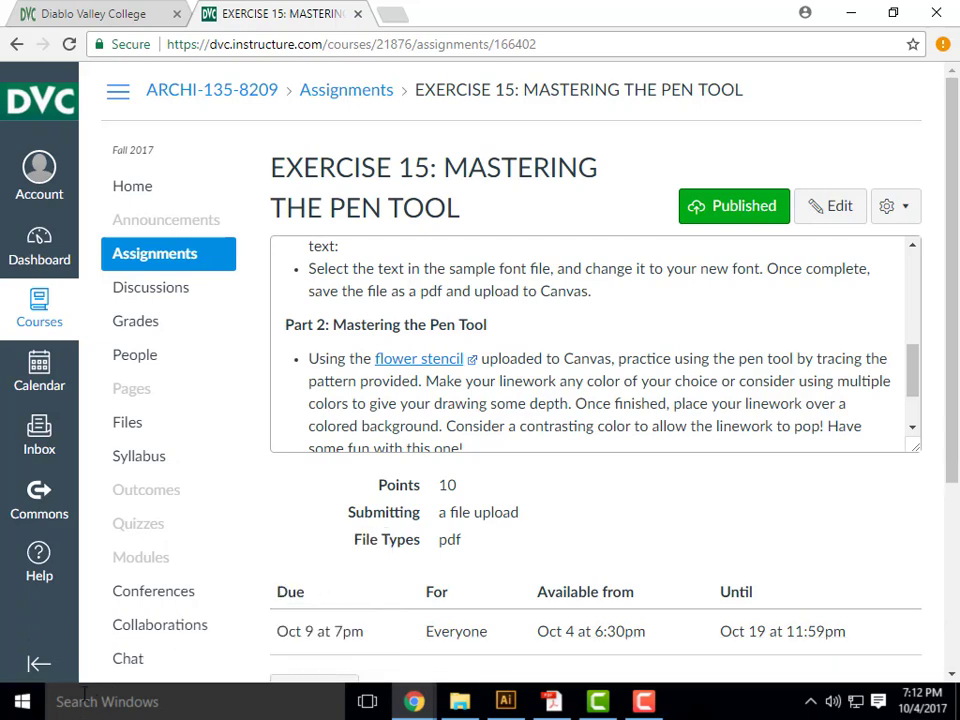
left_click(850, 14)
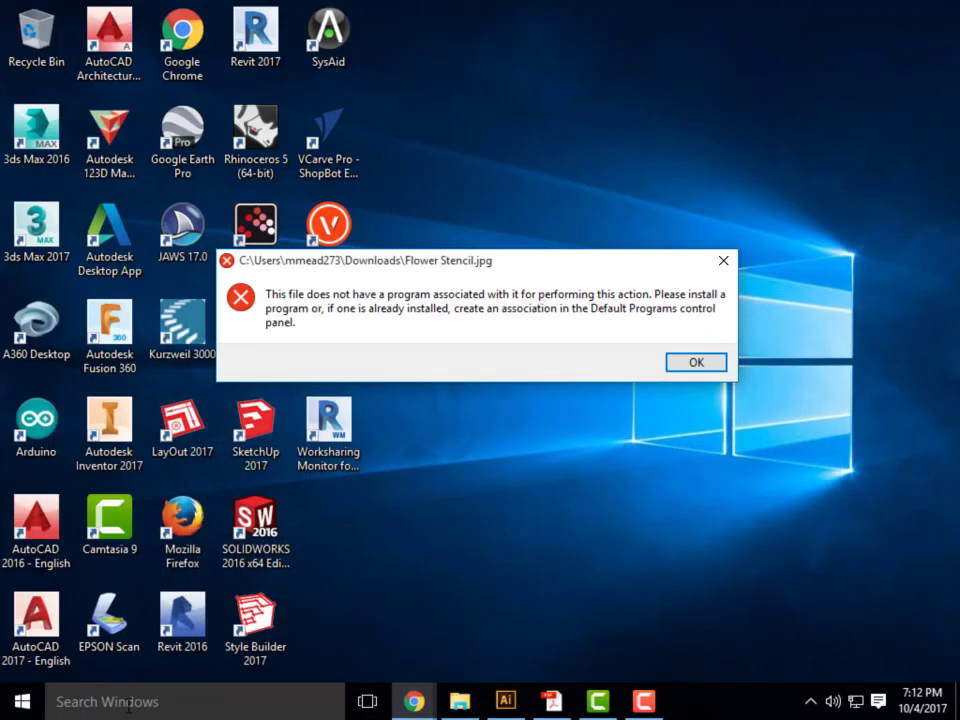
left_click(714, 365)
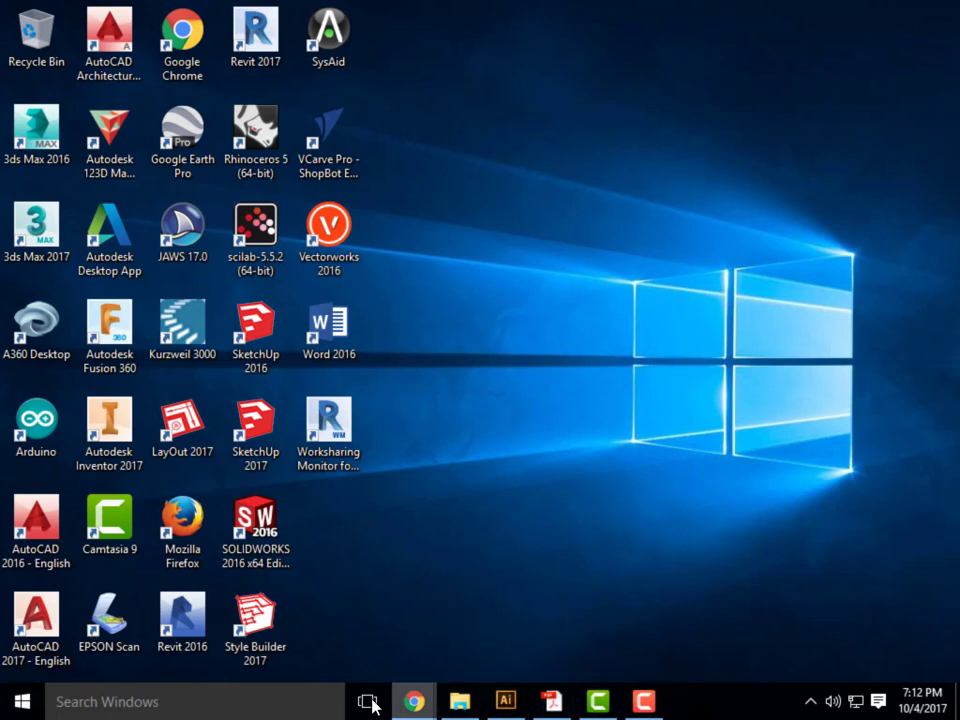
Open Flower Stencil from the Week-8B- Content folder with Paint, view the pattern and minimize it.
left_click(459, 701)
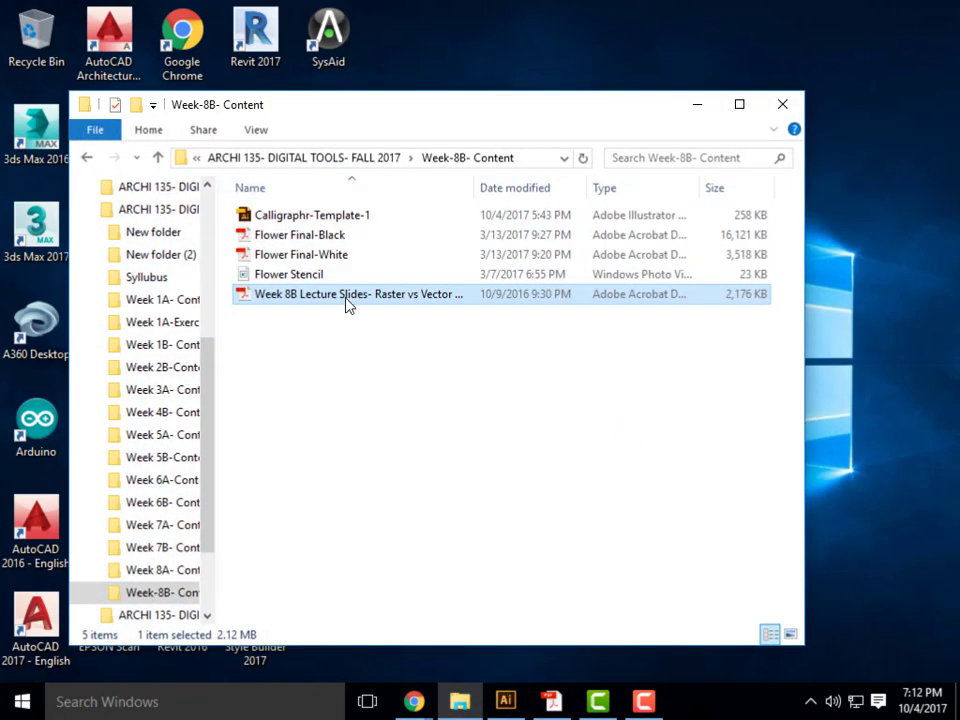
left_click(321, 277)
double_click(322, 273)
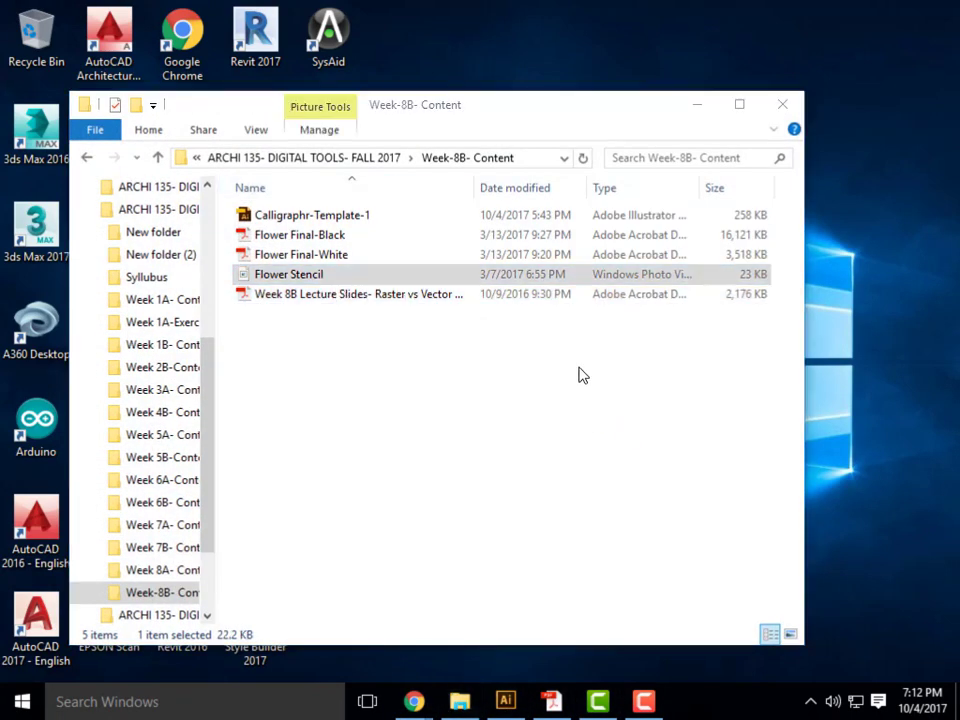
left_click(470, 352)
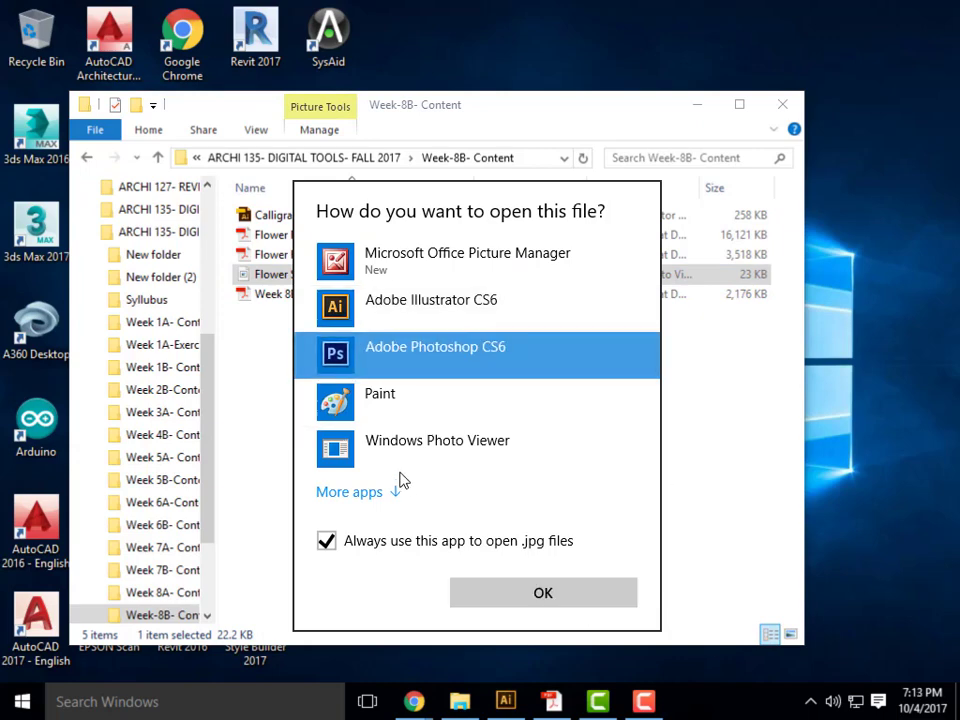
left_click(400, 400)
left_click(568, 600)
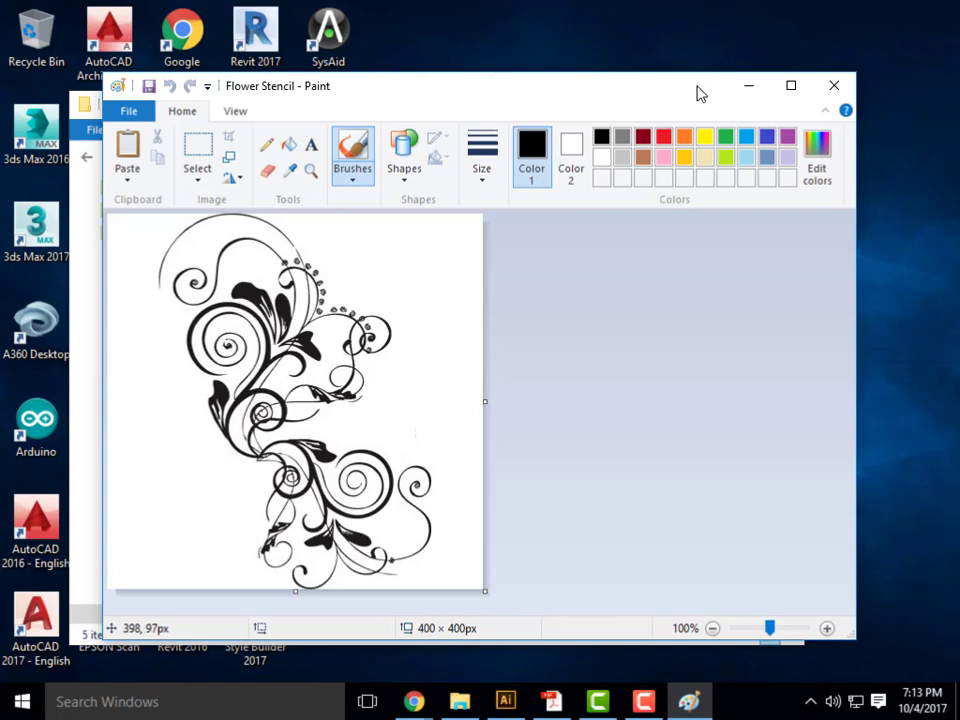
left_click(752, 87)
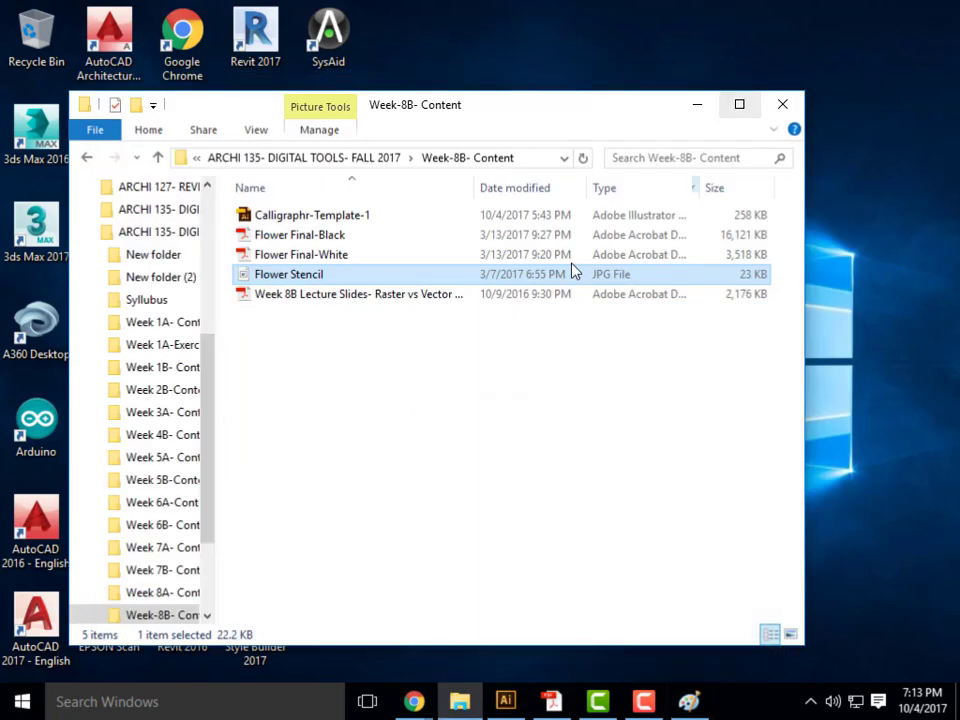
Open the Flower Final-White PDF from the Week-8B- Content folder and maximize its window.
left_click(424, 386)
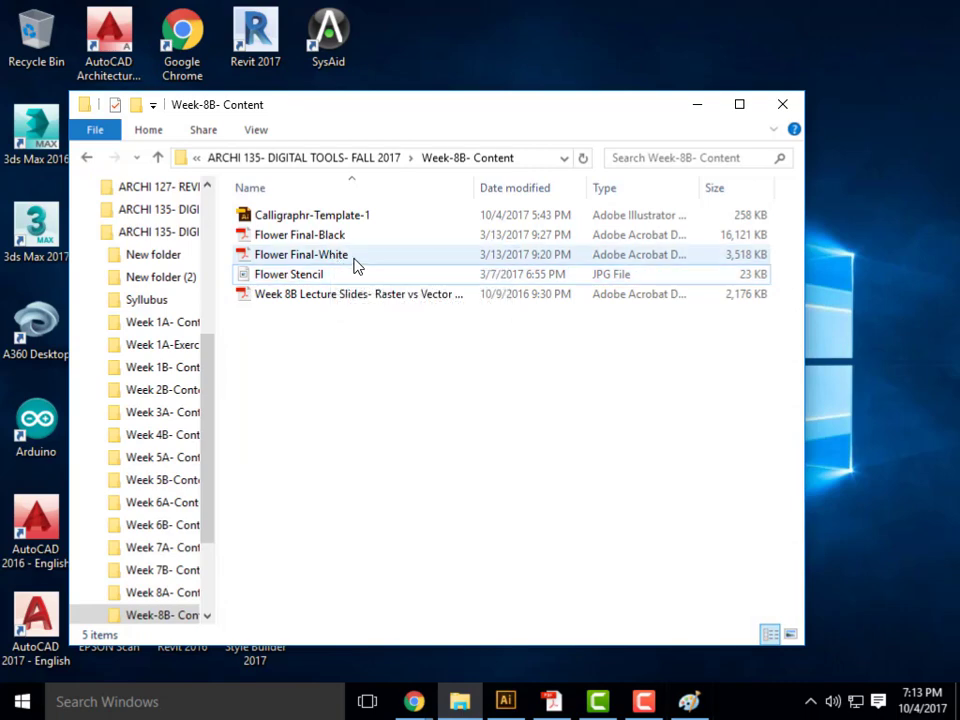
left_click(354, 257)
double_click(354, 257)
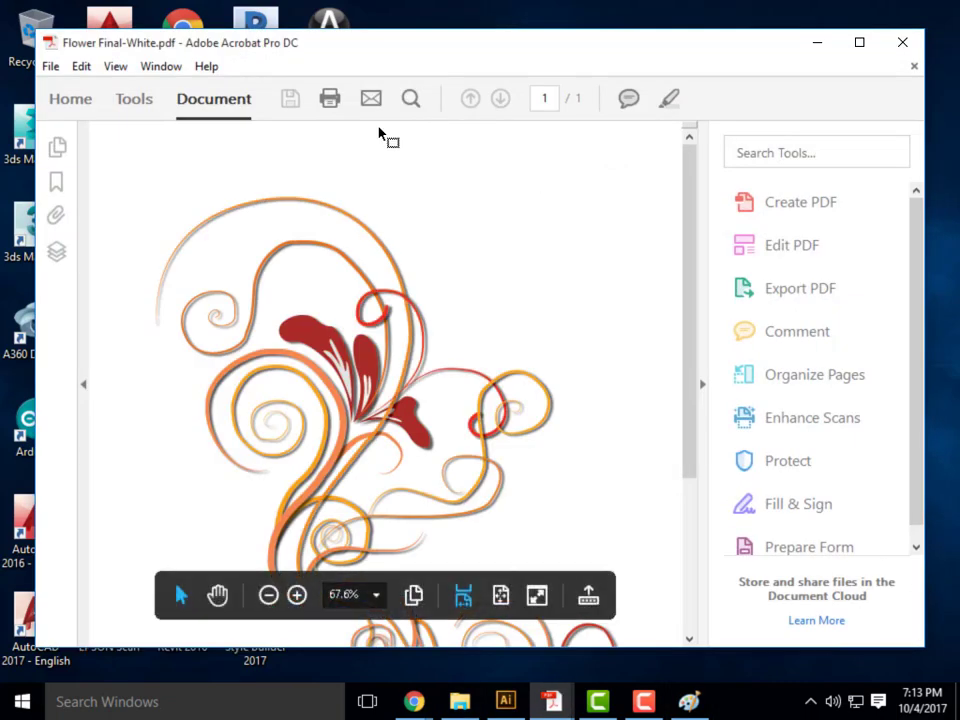
left_click(859, 42)
Examine the whole finished flower example, including its line colors, tapered strokes and shadows, and minimize the PDF.
scroll(480, 280, "down", 3)
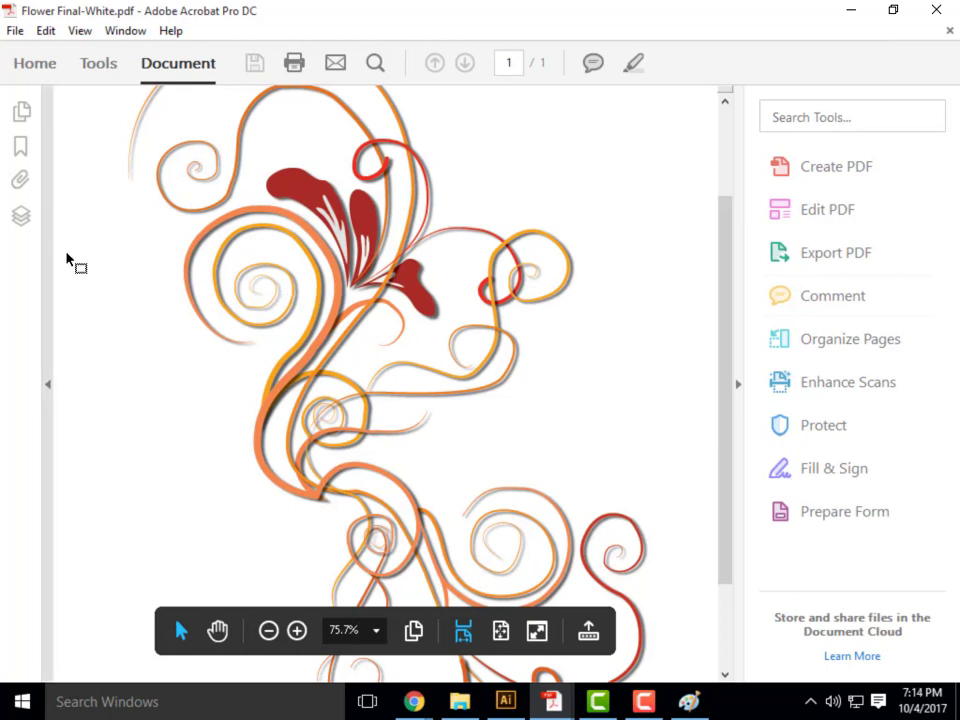
scroll(453, 410, "down", 3)
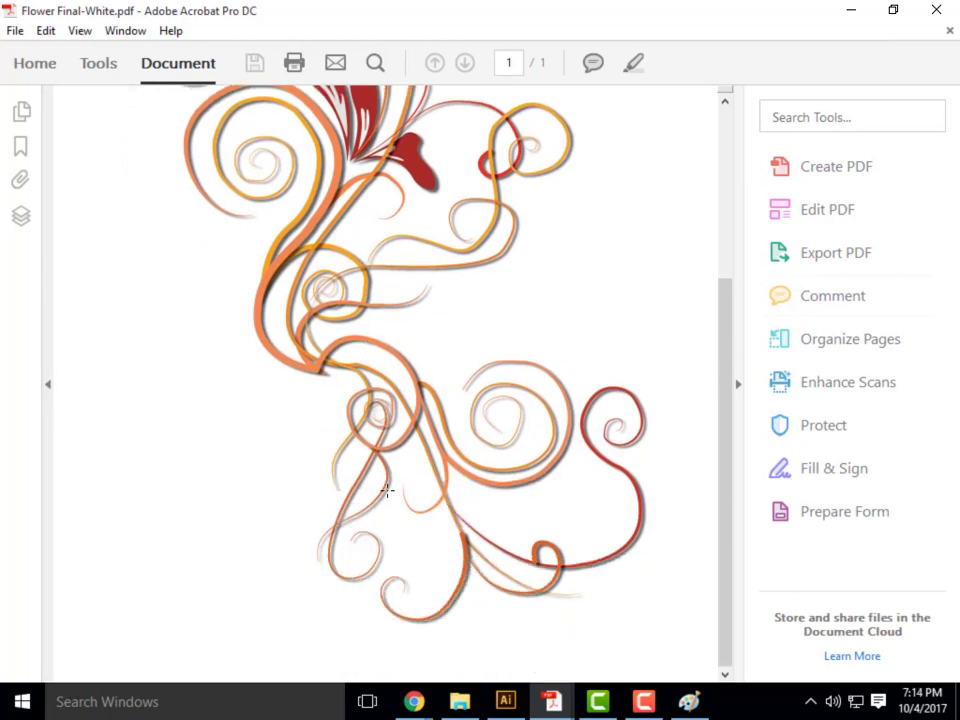
scroll(517, 405, "up", 1)
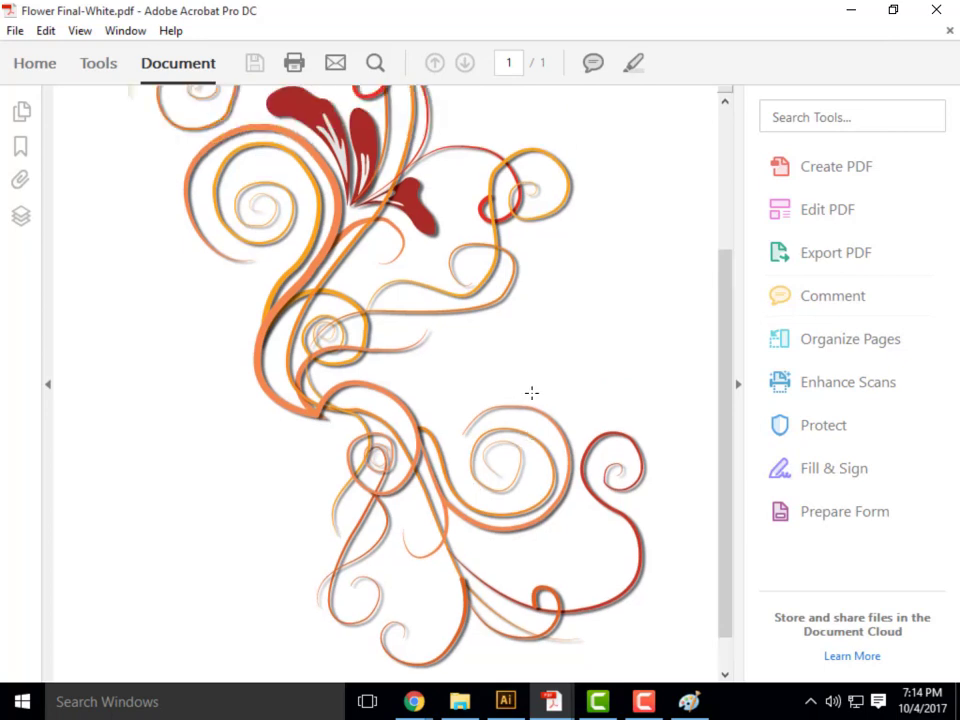
scroll(506, 261, "up", 3)
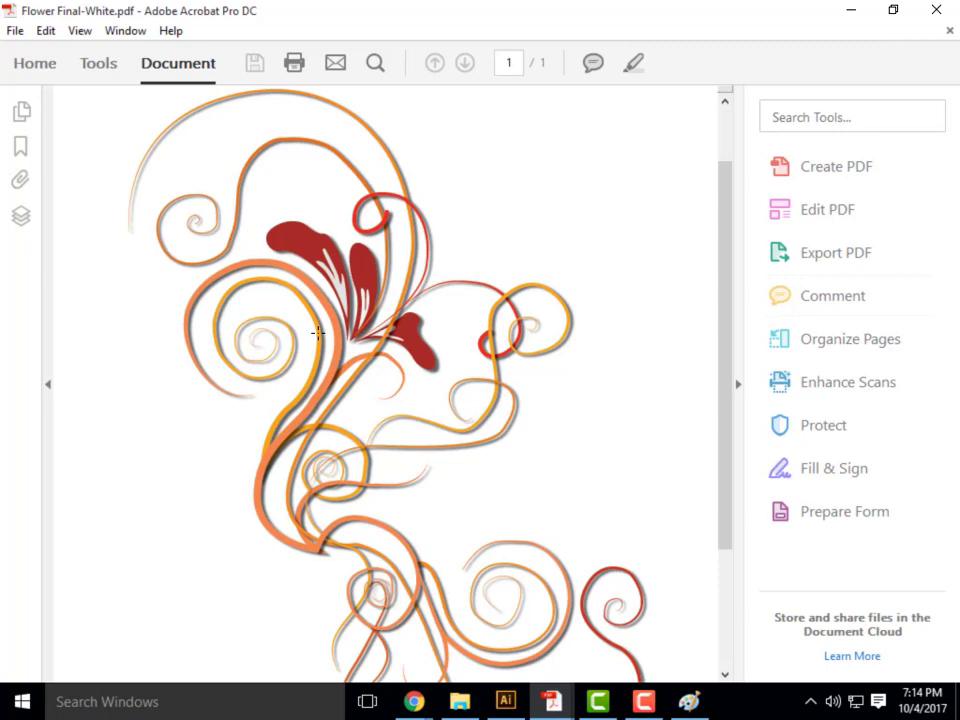
scroll(317, 333, "down", 4)
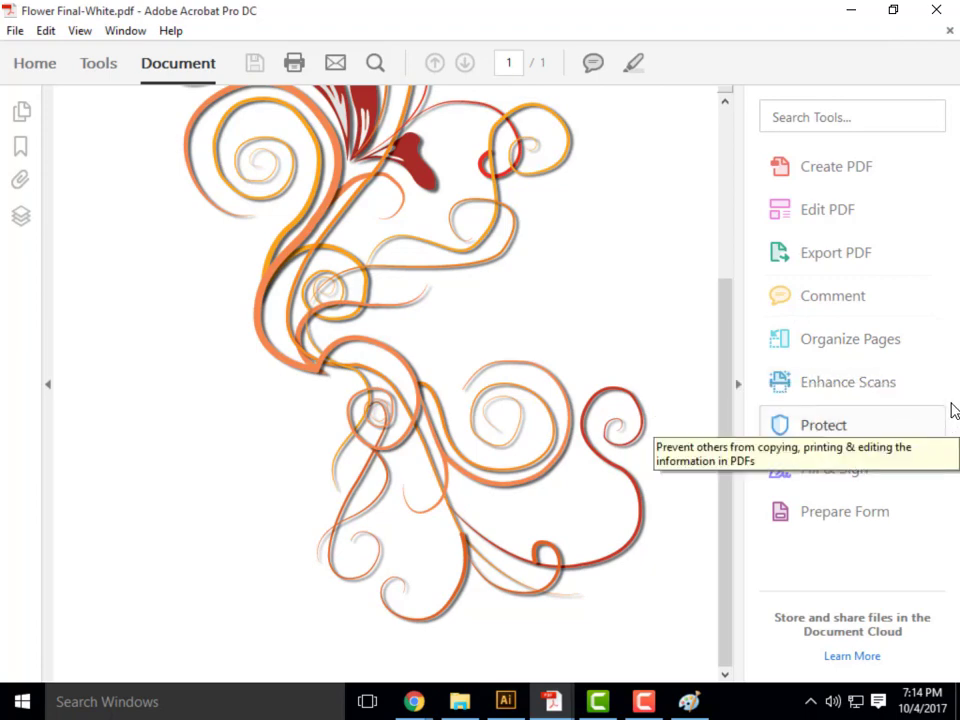
scroll(443, 340, "up", 6)
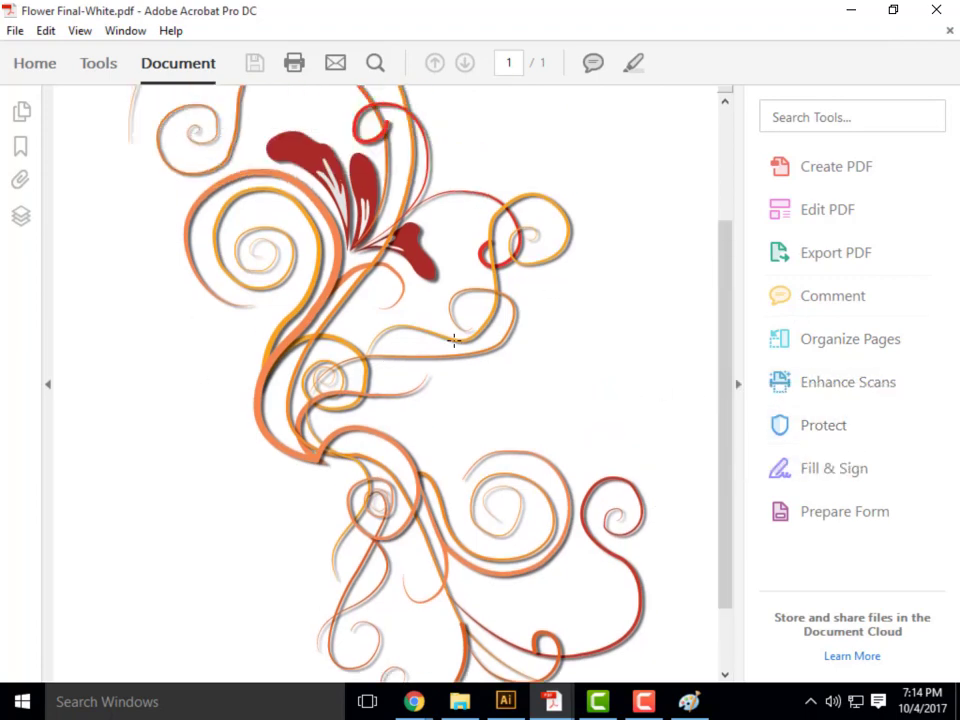
scroll(564, 247, "down", 4)
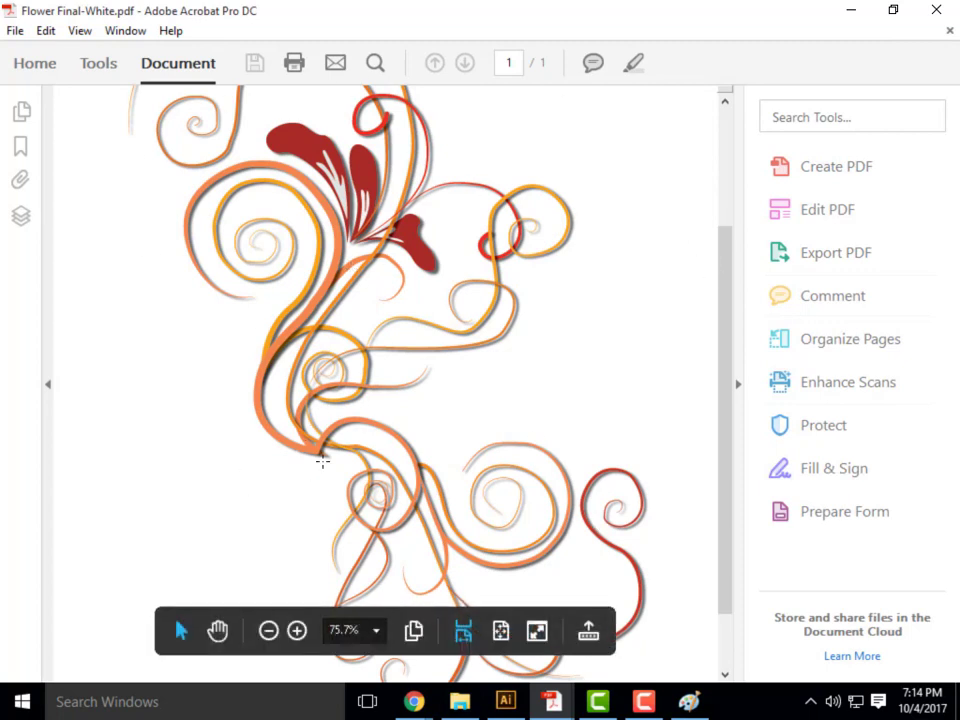
scroll(321, 459, "down", 2)
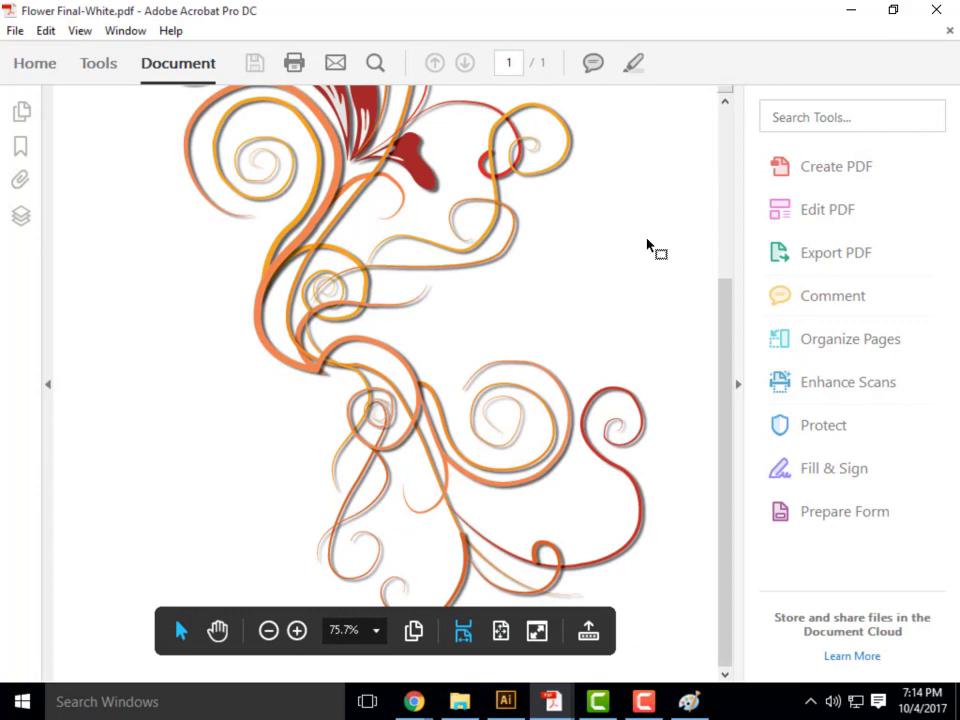
left_click(852, 14)
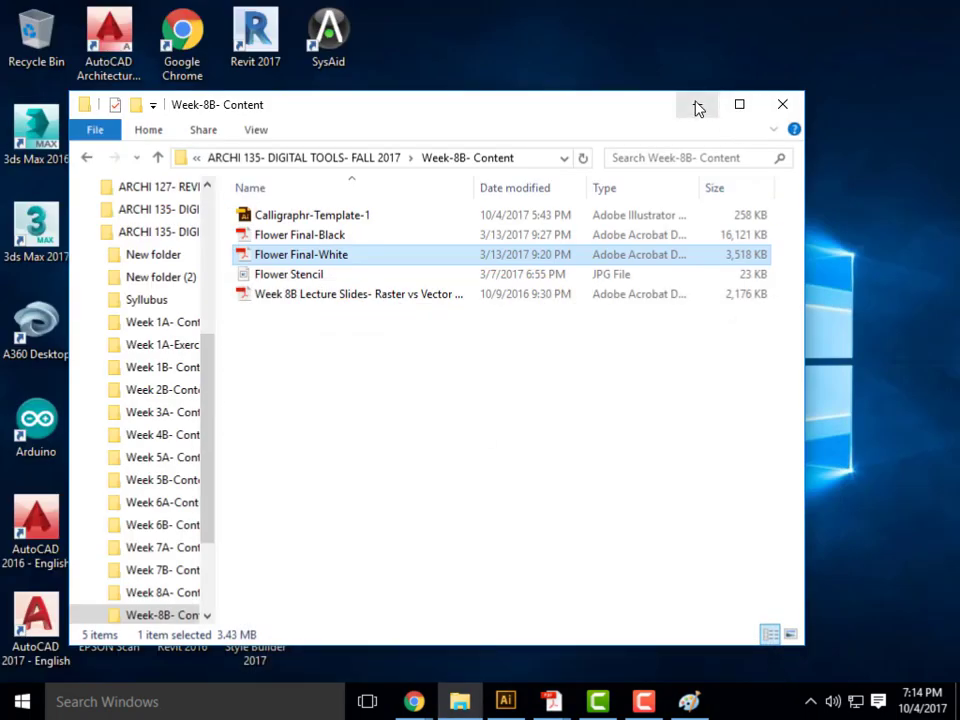
Switch to Illustrator and start a new document.
left_click(525, 702)
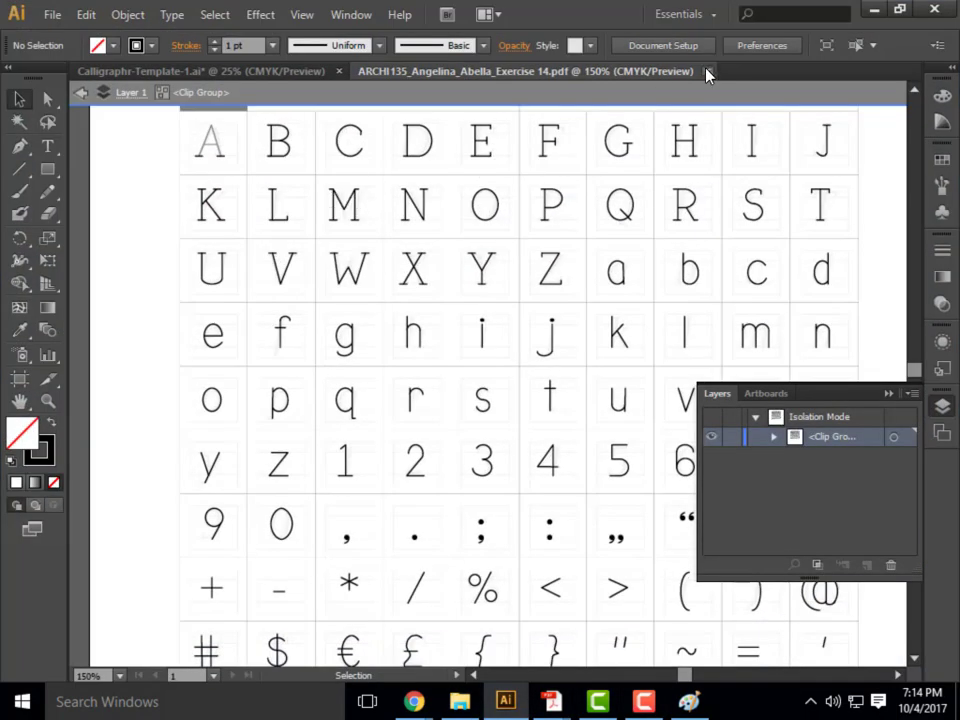
left_click(873, 10)
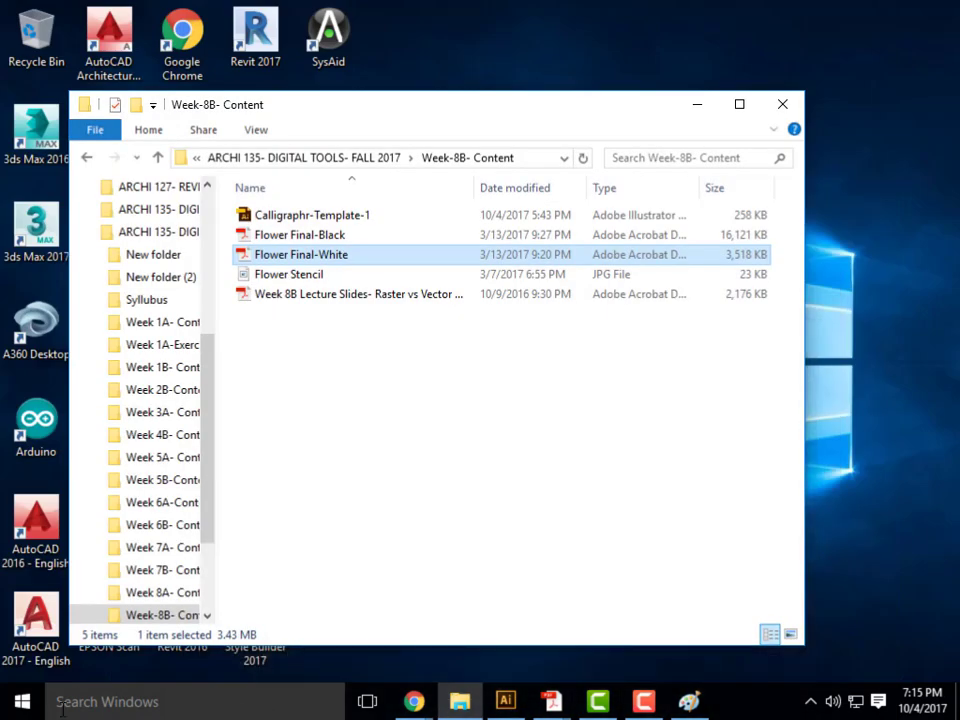
left_click(113, 705)
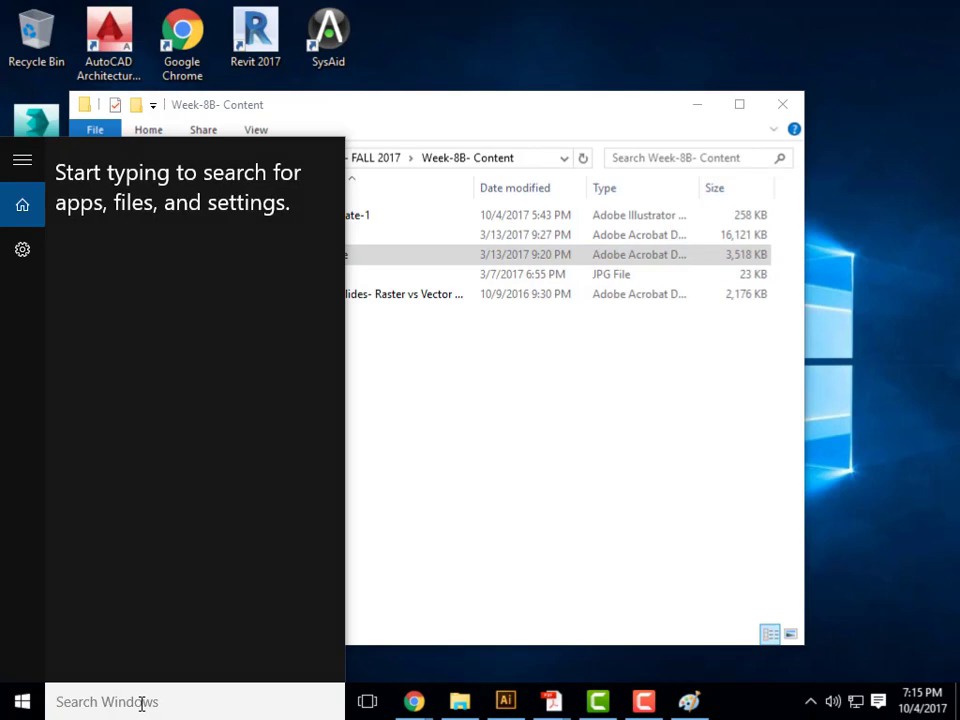
type("ILL")
left_click(165, 259)
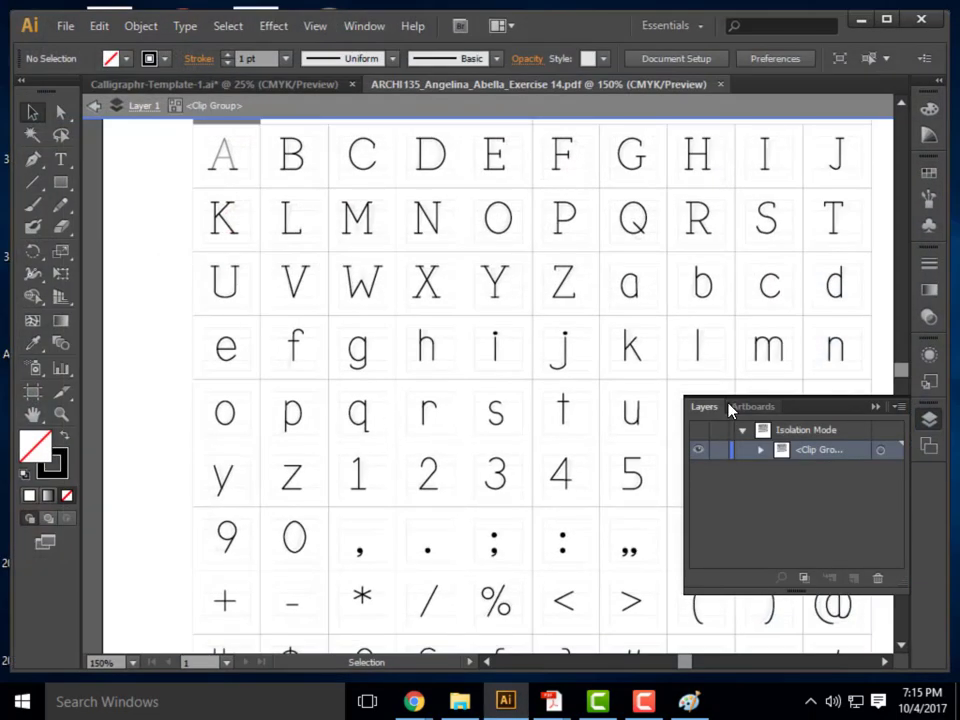
left_click(64, 27)
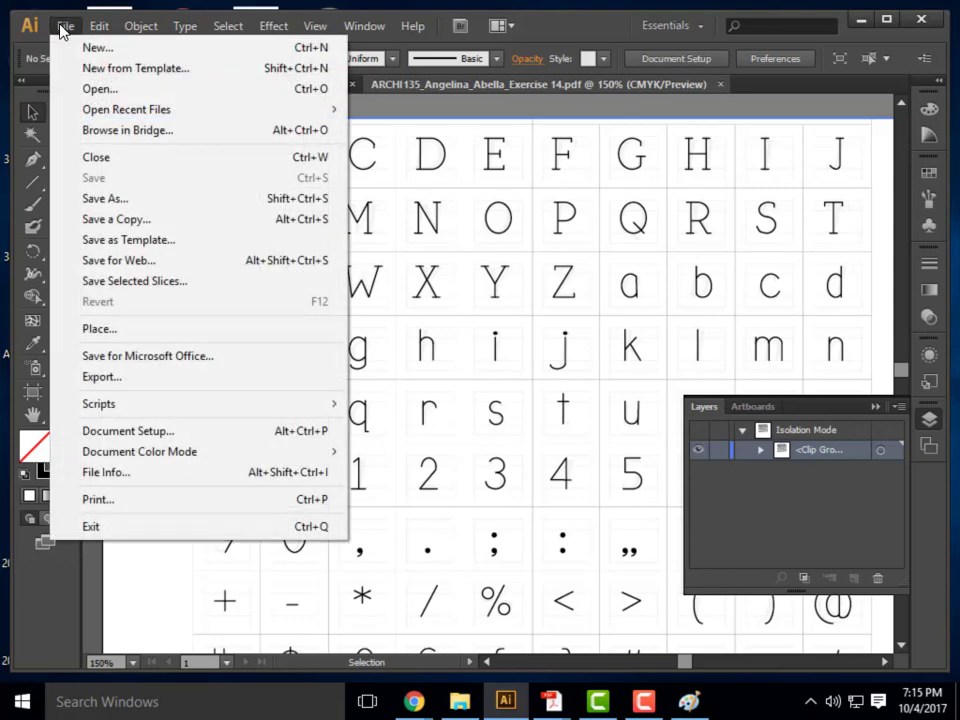
left_click(74, 47)
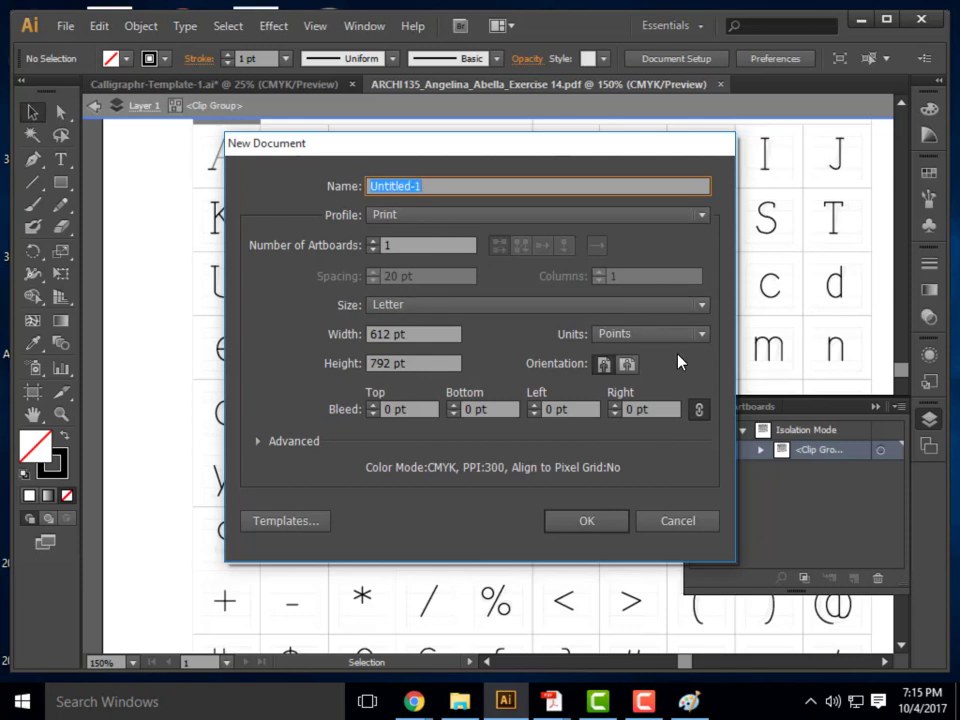
left_click(584, 522)
type("fLOWER")
key("BackSpace")
key("BackSpace")
key("BackSpace")
key("BackSpace")
key("BackSpace")
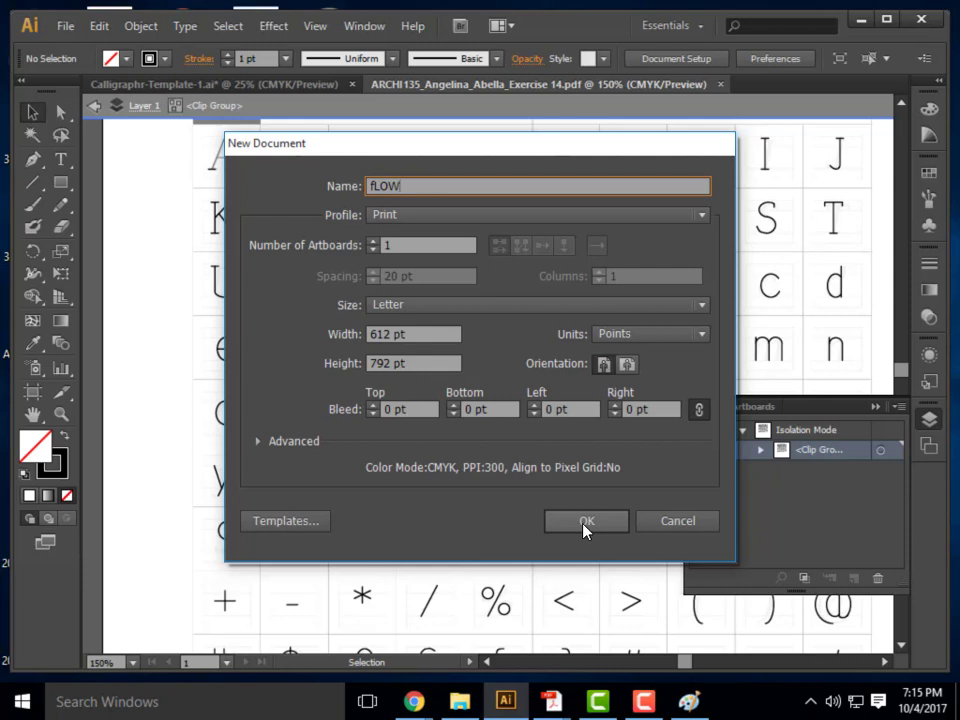
key("BackSpace")
key("Tab")
key("f")
key("w")
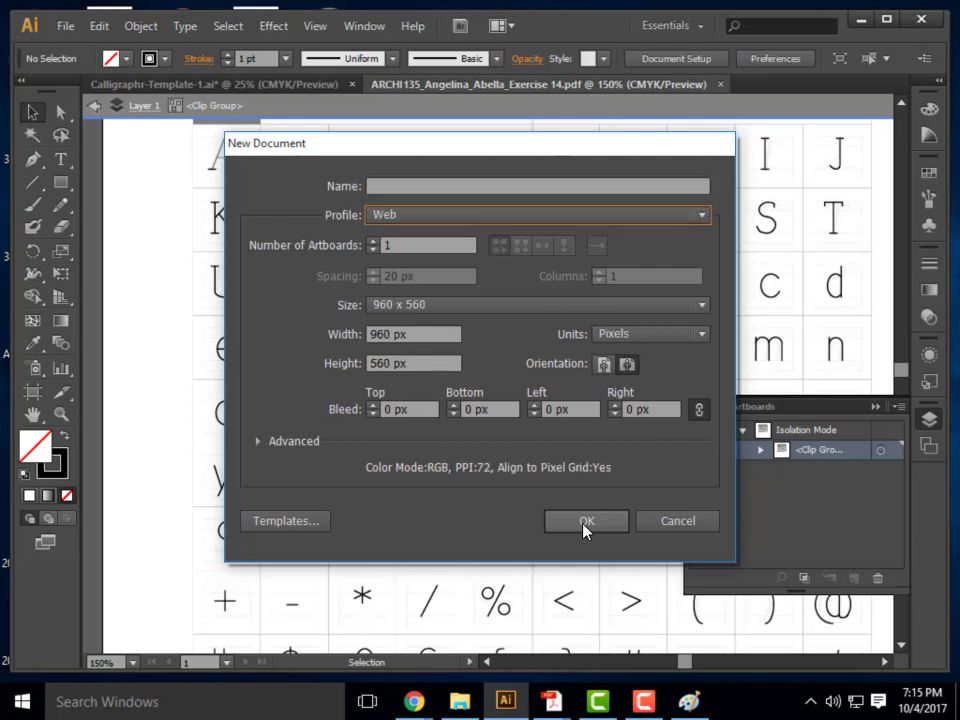
Create the new document with the Print profile and the name Flower Stencil.
left_click(417, 213)
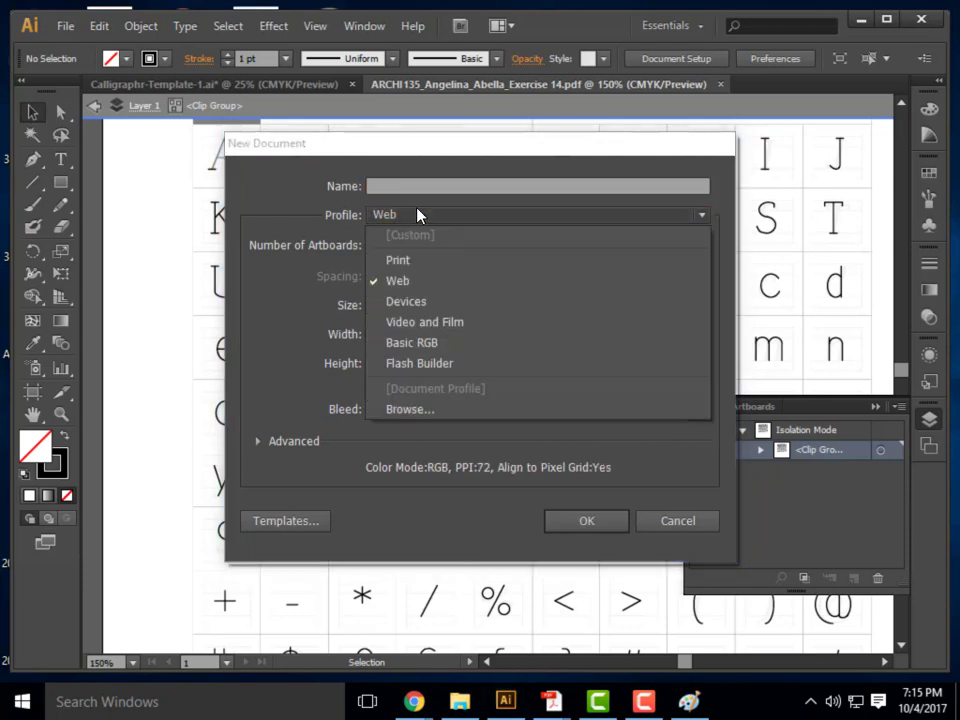
left_click(445, 262)
left_click(405, 185)
type("F")
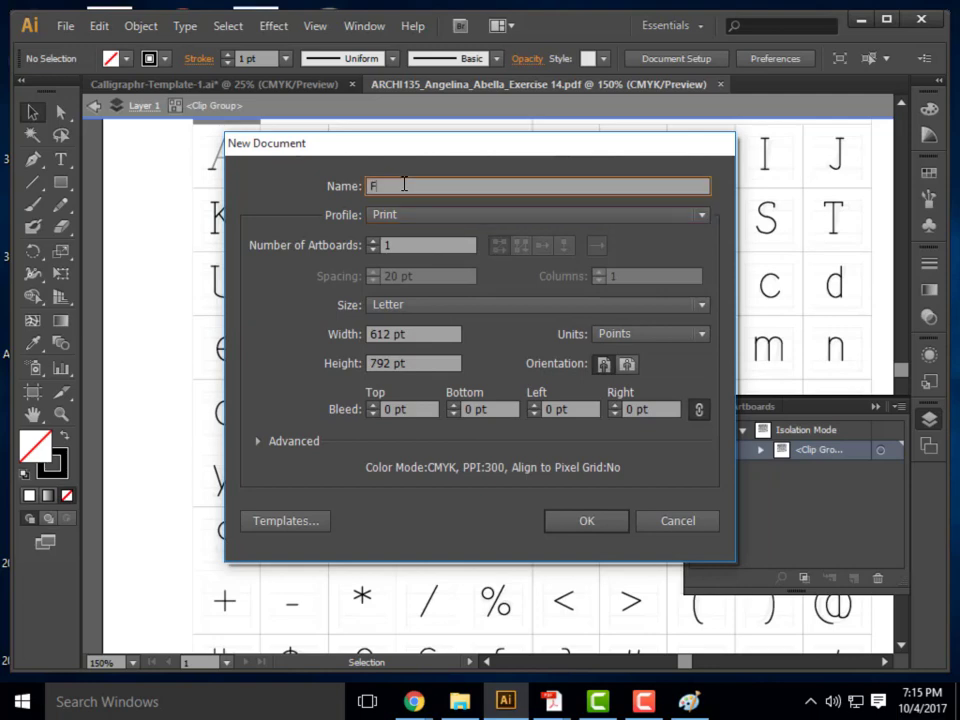
type("lower Stencil")
left_click(581, 521)
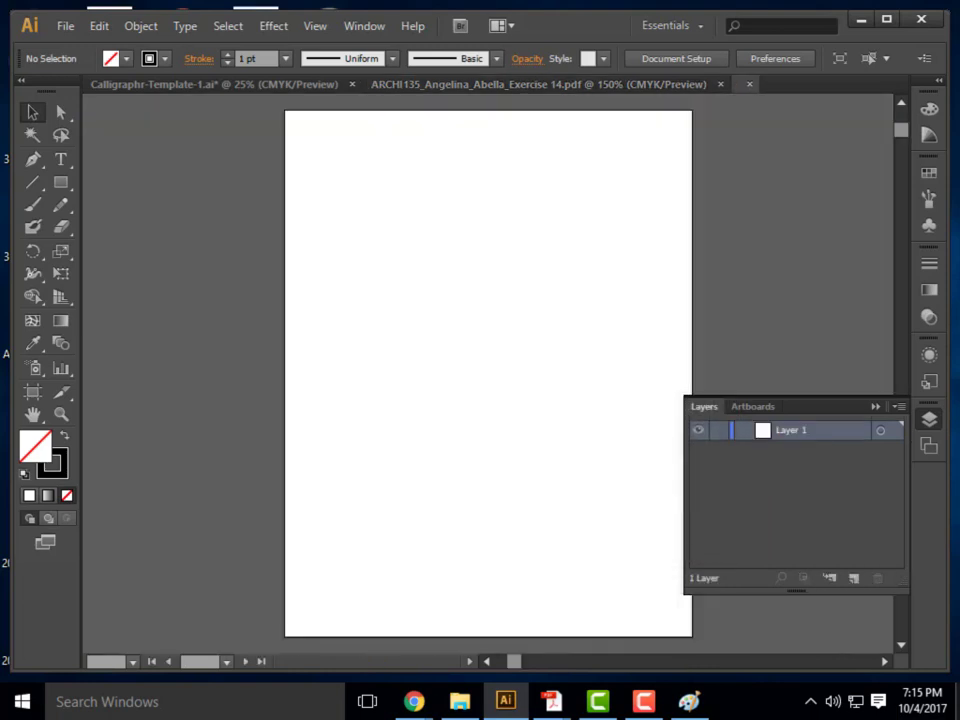
left_click(64, 27)
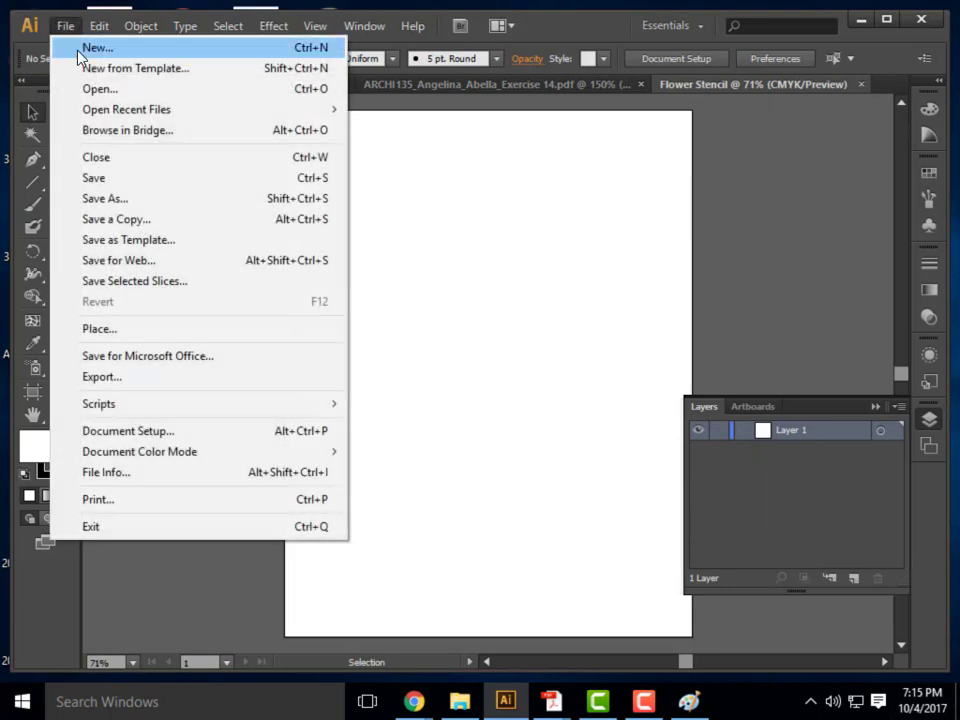
left_click(156, 328)
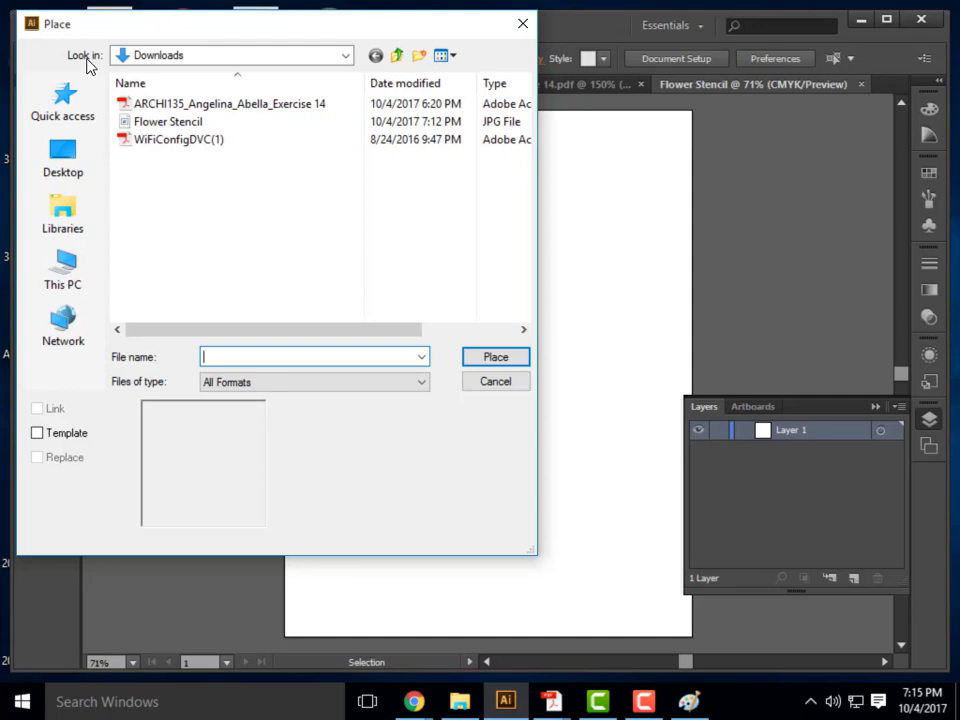
left_click(522, 22)
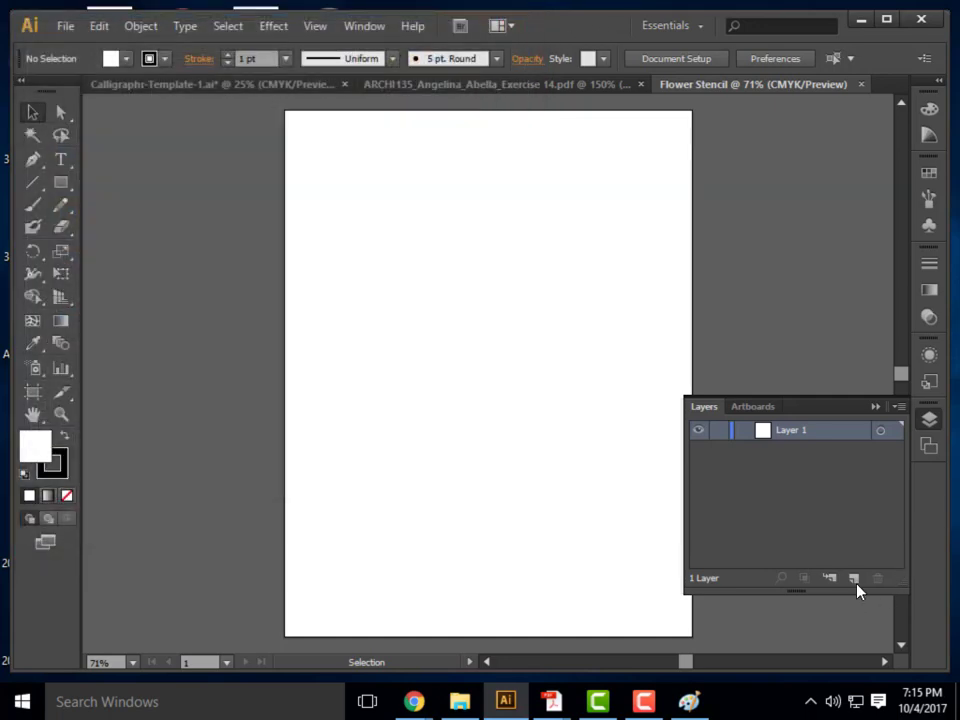
Add a second layer, and name the lower layer Graphic and the upper layer Linework.
left_click(862, 583)
left_click(799, 451)
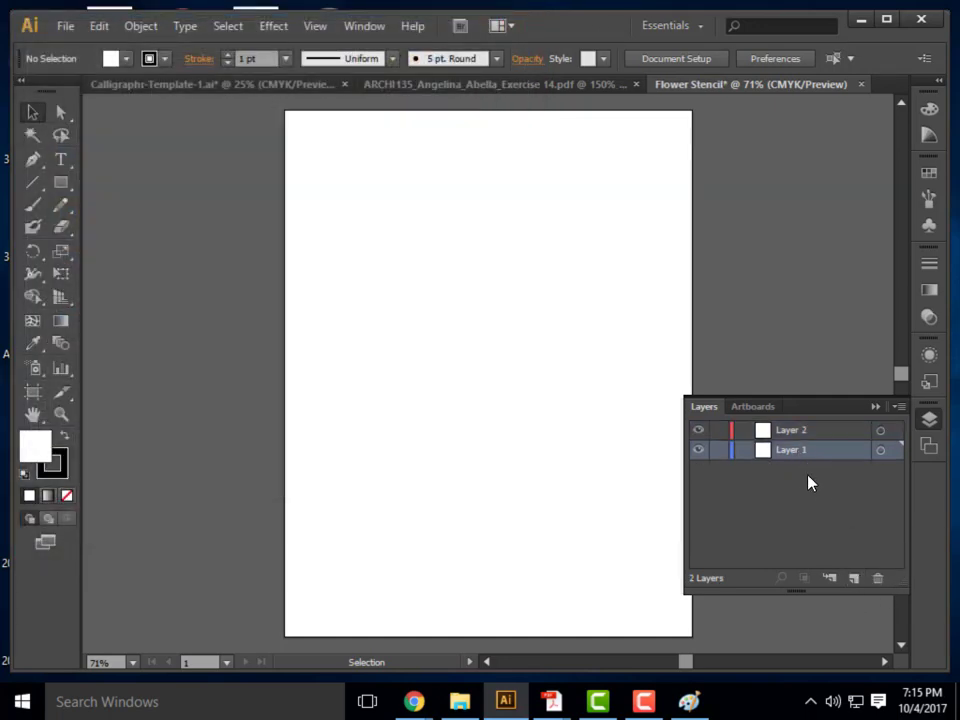
double_click(792, 452)
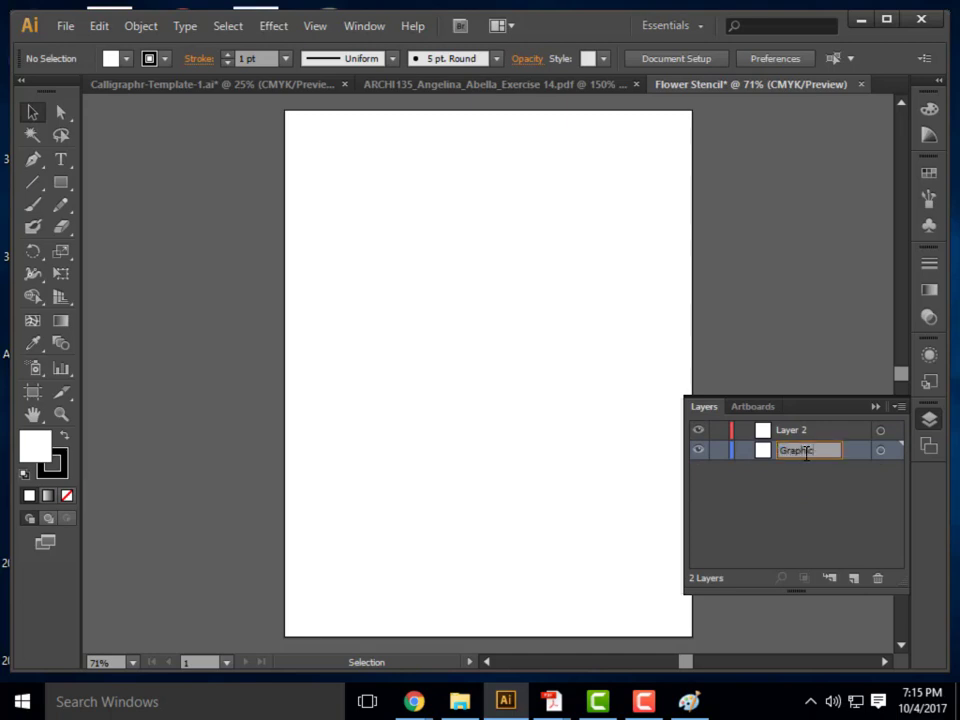
left_click(777, 484)
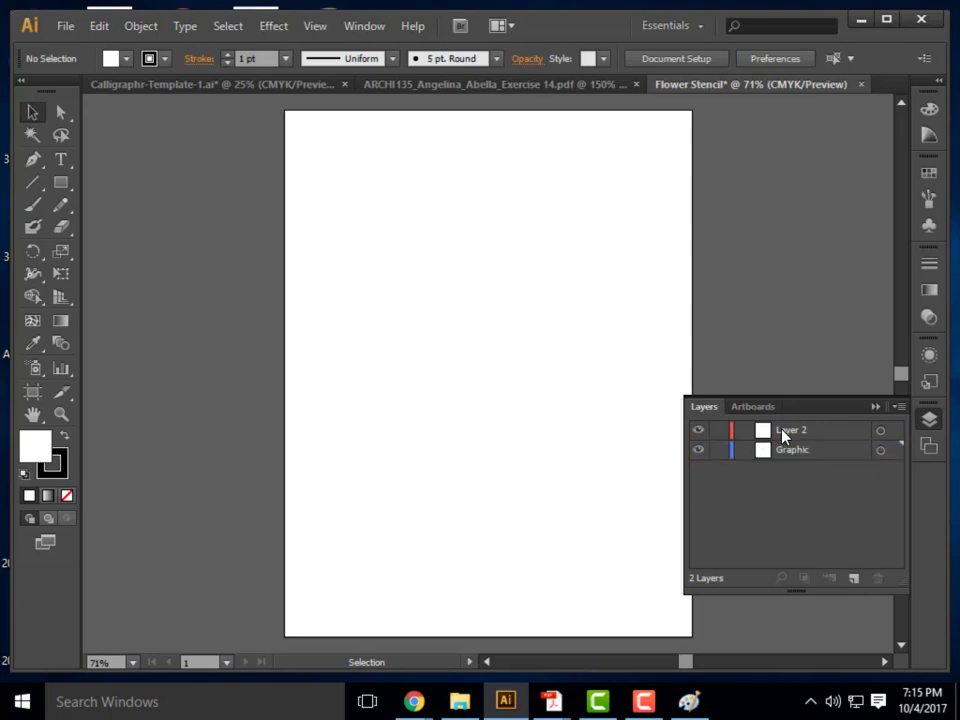
double_click(786, 431)
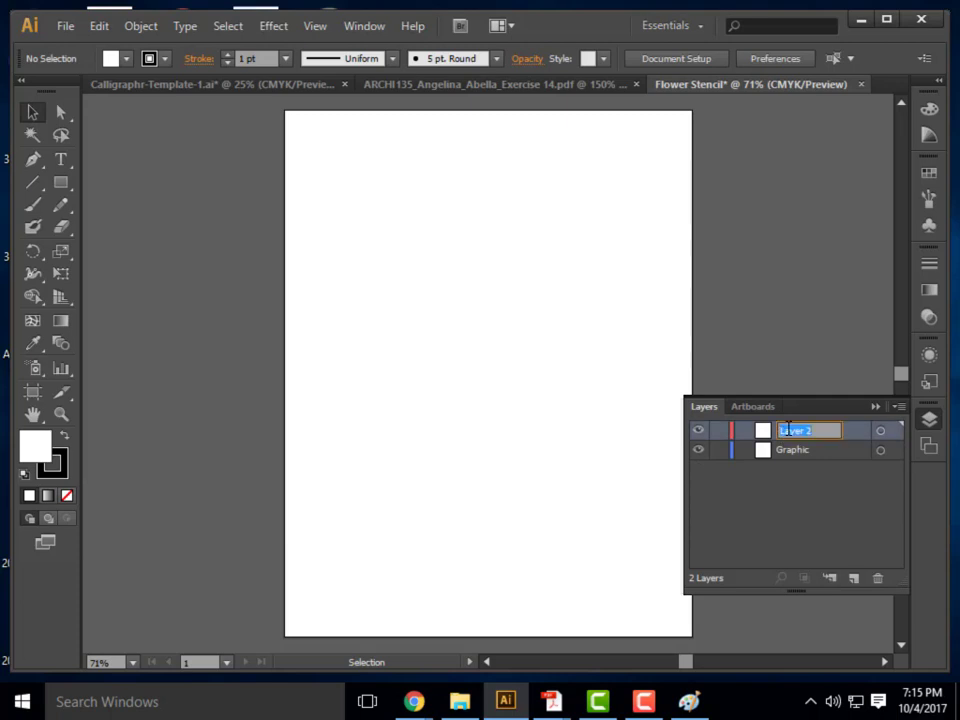
type("Linework")
left_click(763, 494)
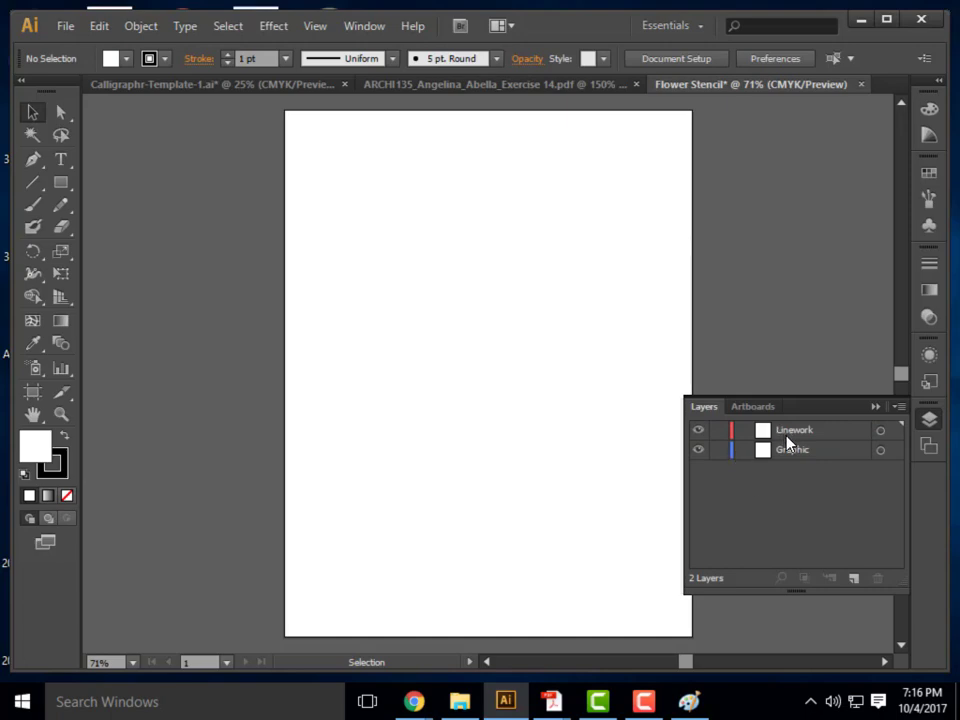
Place the Flower Stencil JPG from the Downloads folder on the Graphic layer.
left_click(791, 452)
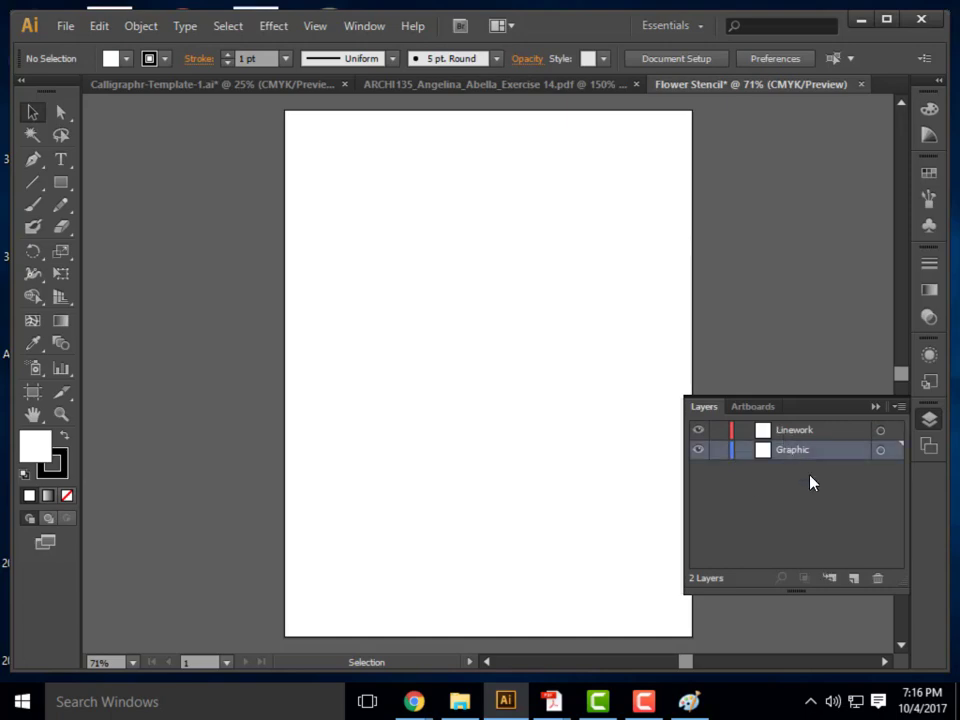
left_click(50, 26)
left_click(146, 328)
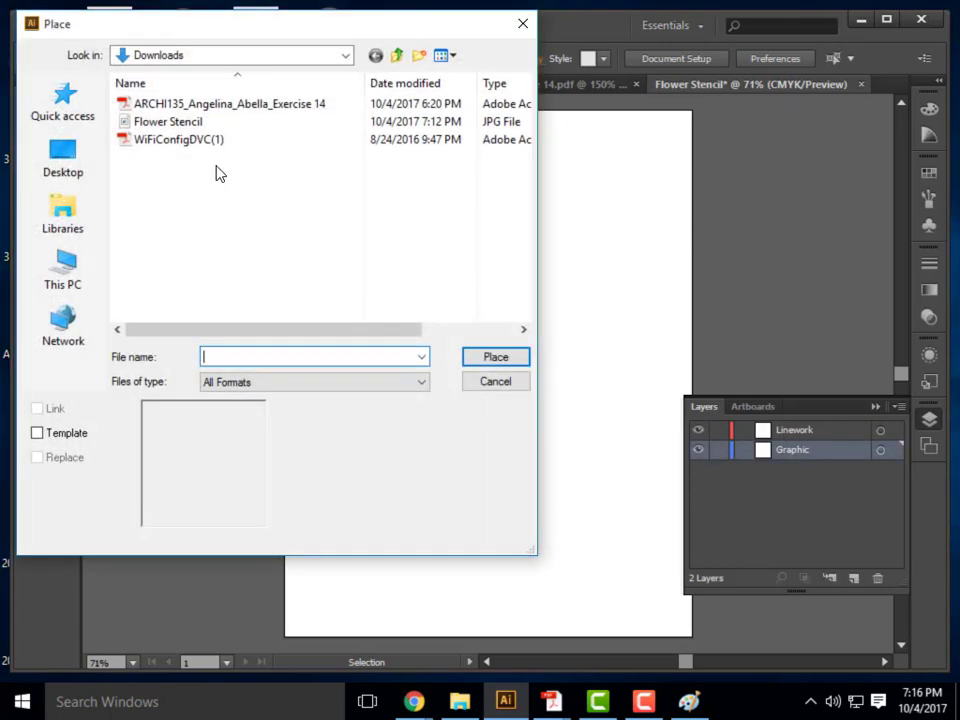
left_click(165, 121)
left_click(495, 357)
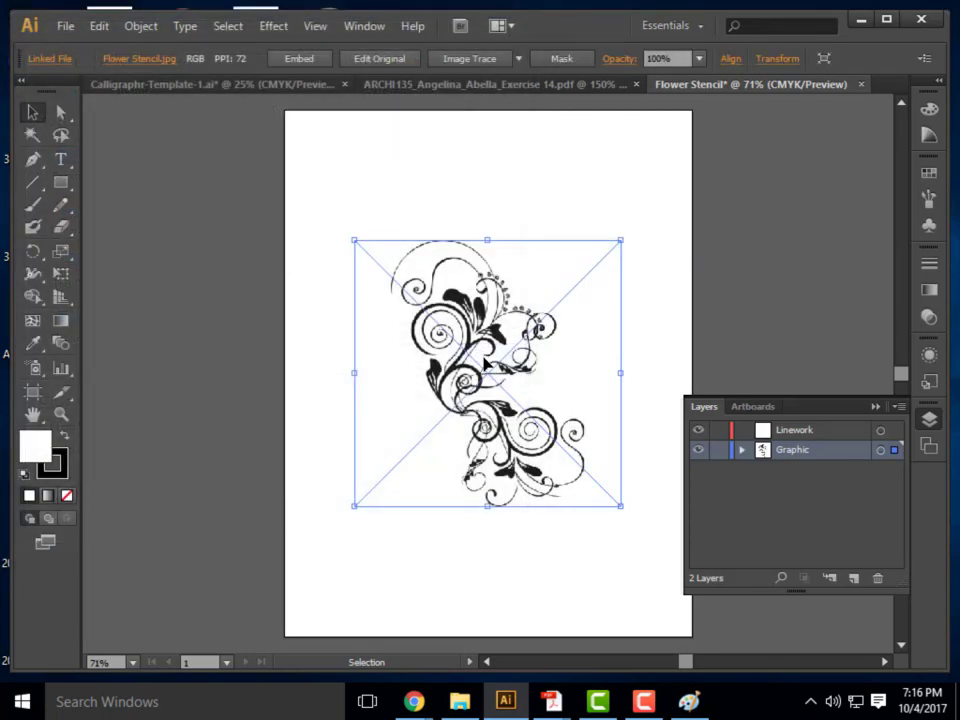
left_click(533, 525)
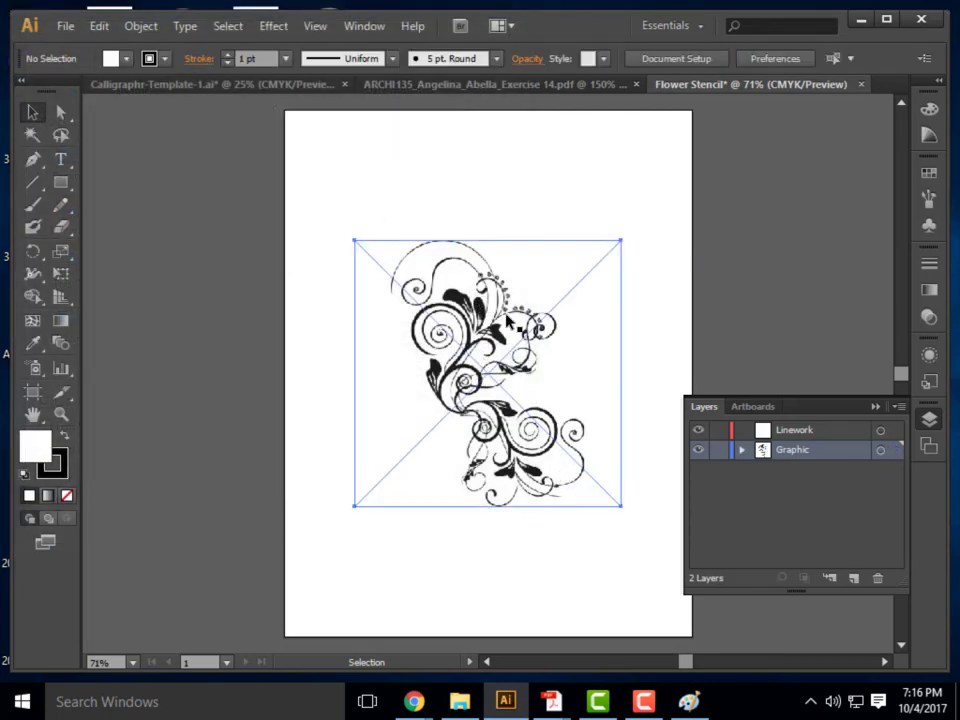
Scale the placed flower image up proportionally and reposition it so it spans the full width of the artboard.
left_click(507, 318)
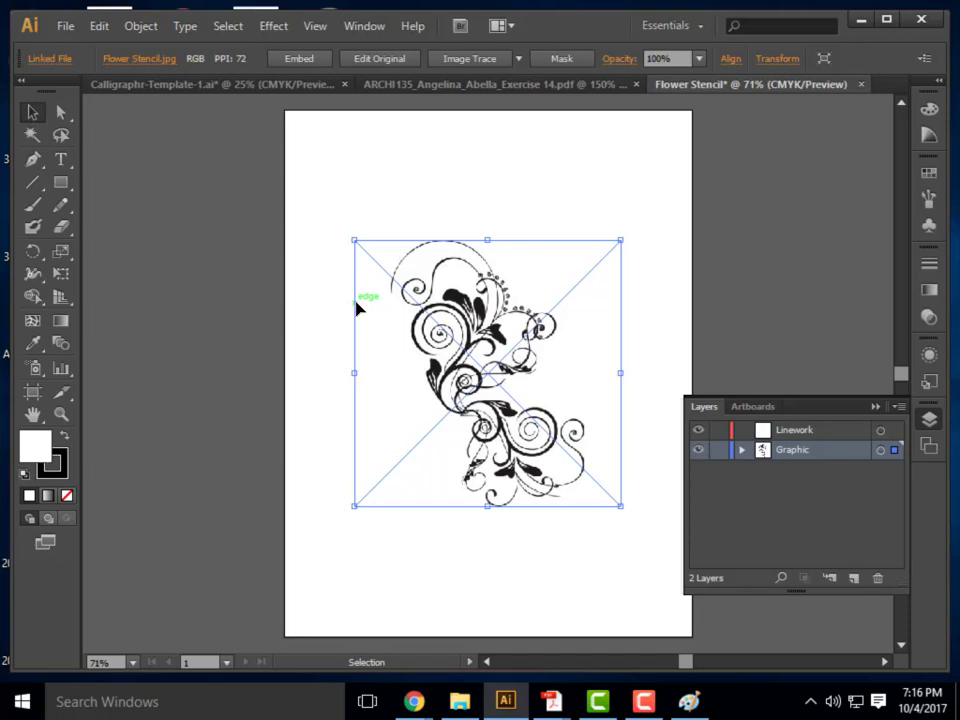
left_click_drag(621, 240, 686, 178)
left_click_drag(548, 294, 466, 364)
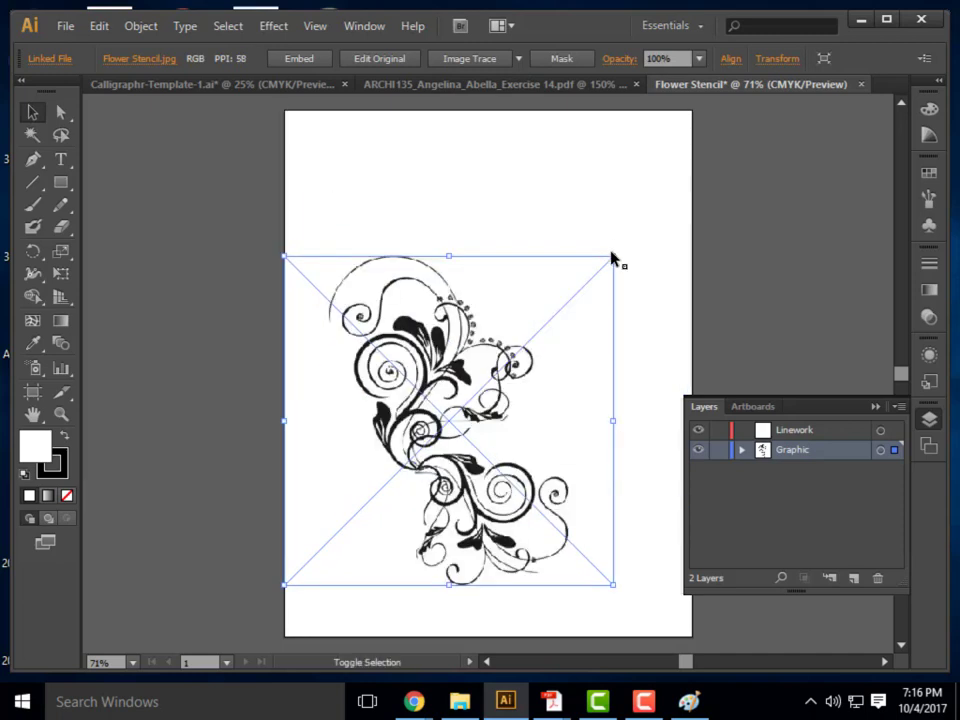
left_click_drag(615, 257, 698, 170)
left_click(812, 346)
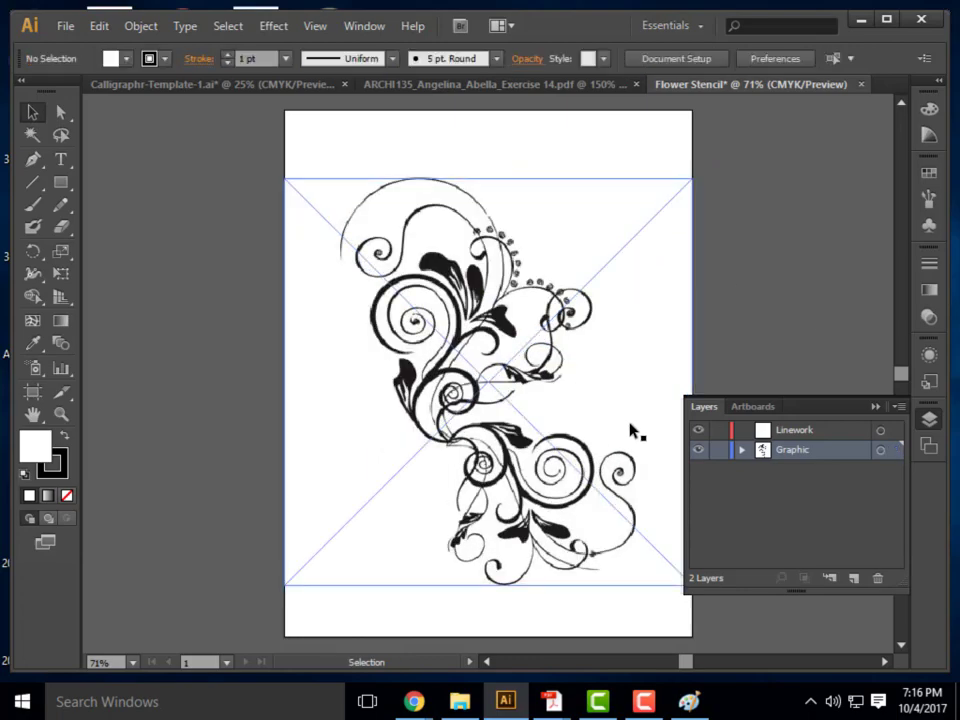
Examine the placed flower stencil up close, including its pixelated curves, leaves and dots.
scroll(595, 408, "up", 6, "alt")
scroll(545, 372, "down", 3, "alt")
scroll(405, 270, "up", 5, "alt")
scroll(405, 270, "down", 3, "alt")
scroll(334, 300, "up", 3, "alt")
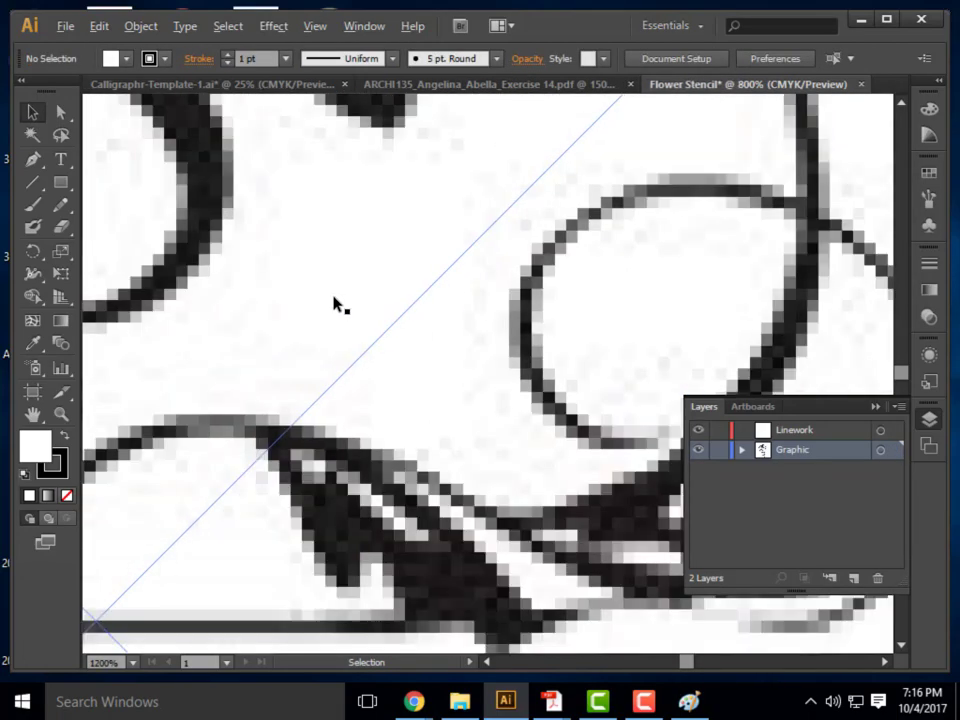
scroll(334, 302, "down", 4, "alt")
scroll(440, 350, "up", 4, "alt")
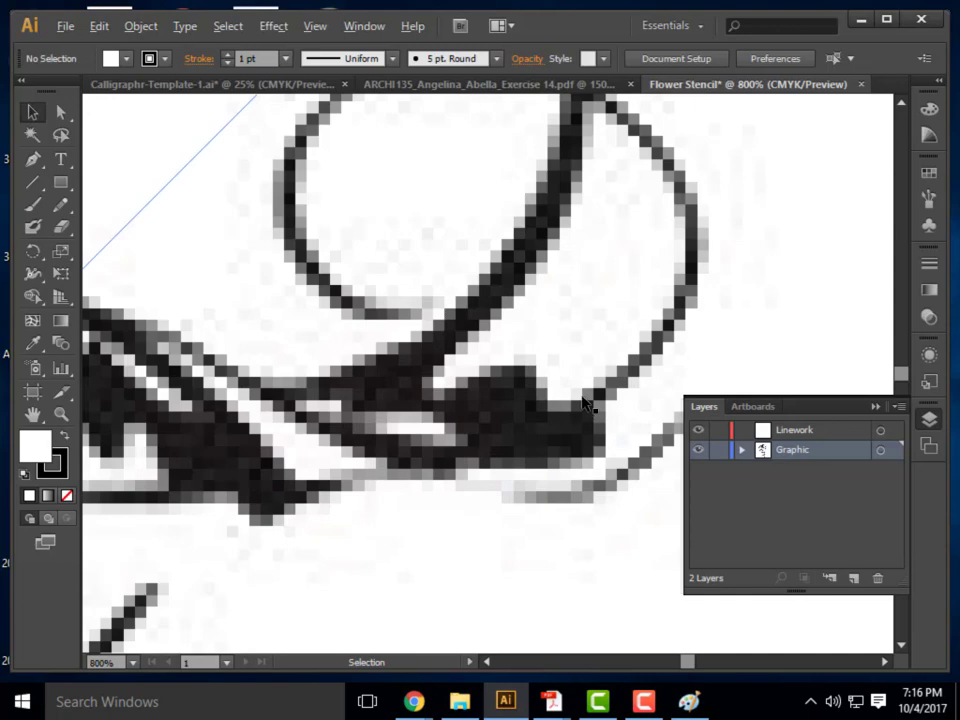
scroll(584, 402, "down", 5, "alt")
scroll(461, 272, "up", 3, "alt")
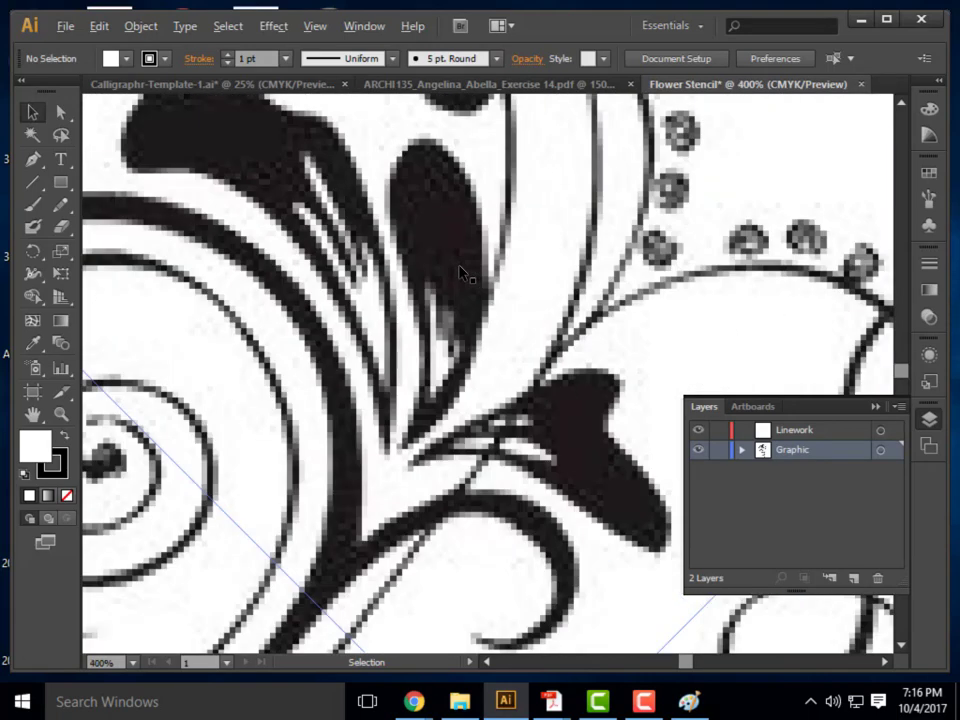
scroll(478, 290, "down", 5, "alt")
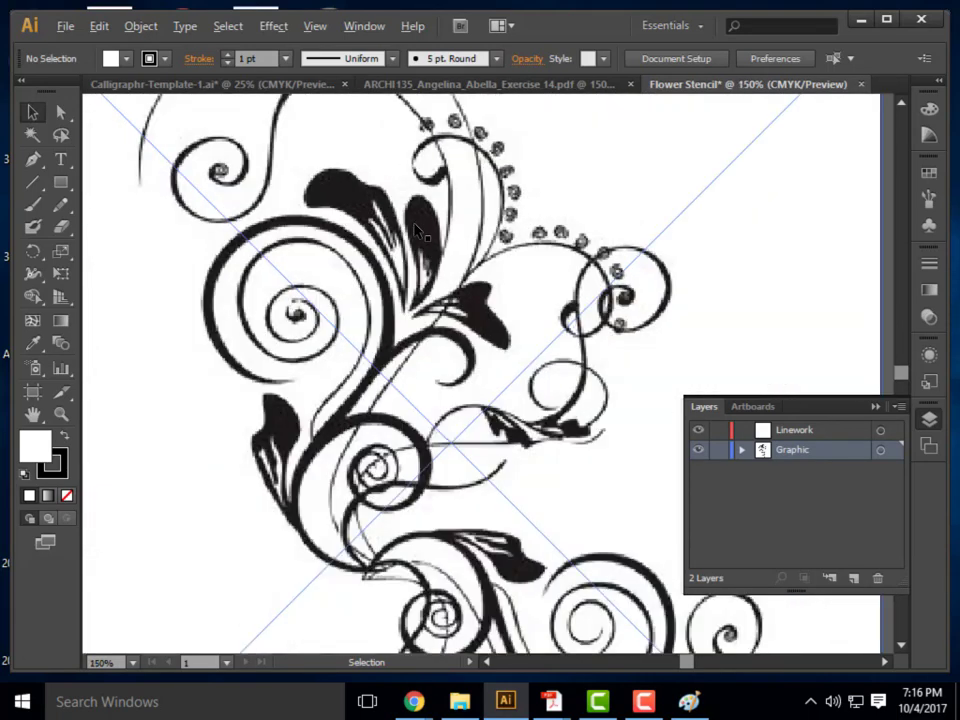
scroll(430, 272, "up", 1, "alt")
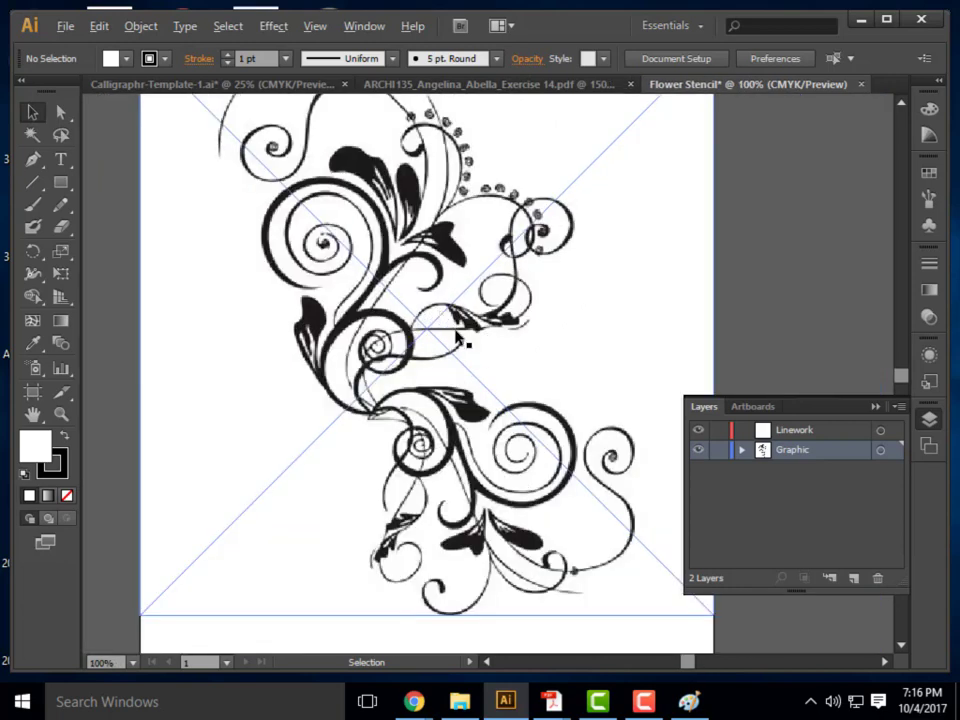
scroll(458, 338, "up", 3)
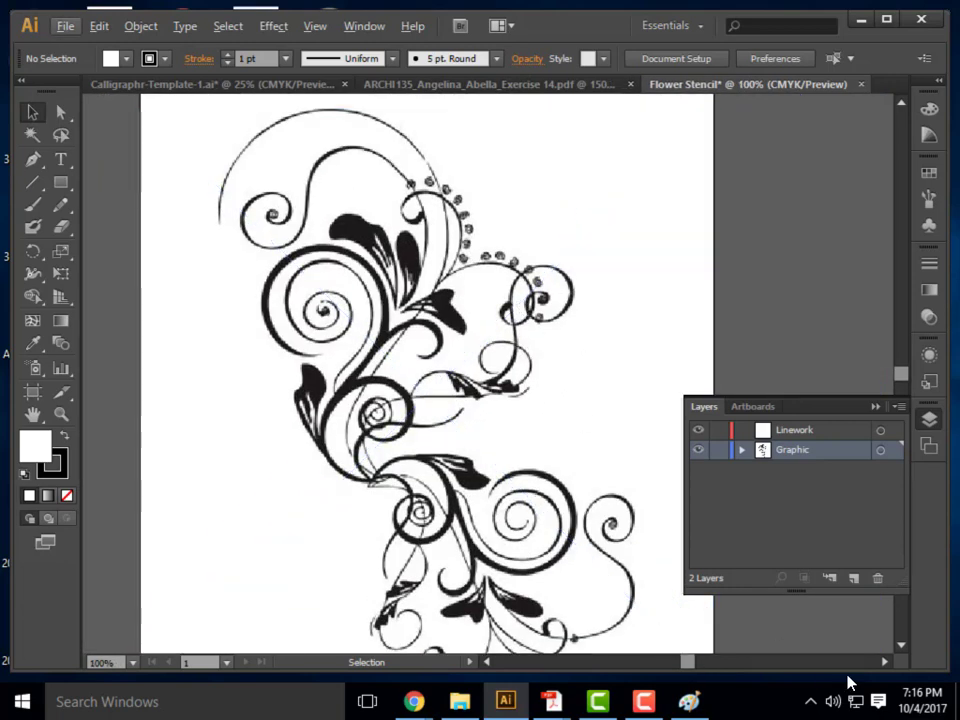
Activate the Linework layer, place a Pen anchor point at the lower end of the large outer arc, and deselect it.
left_click(817, 505)
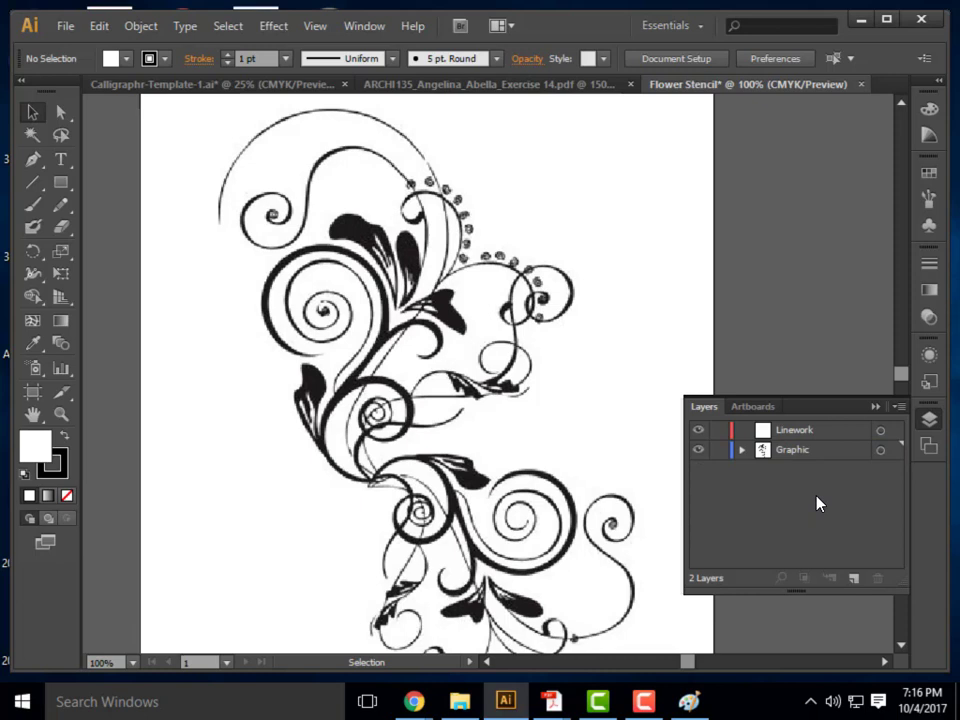
left_click(792, 436)
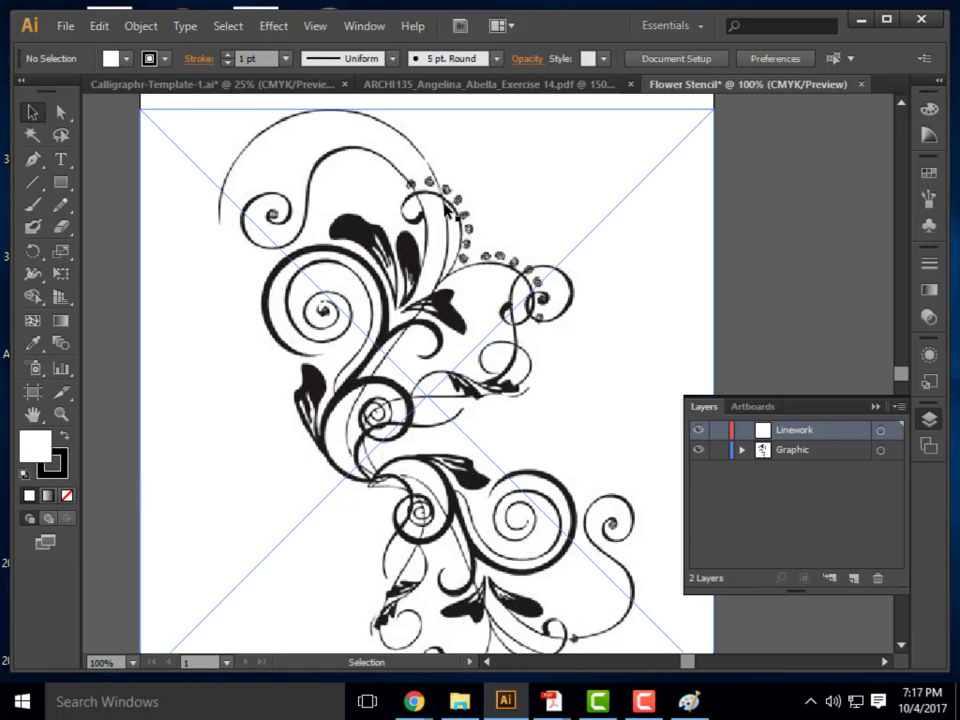
scroll(369, 167, "up", 2)
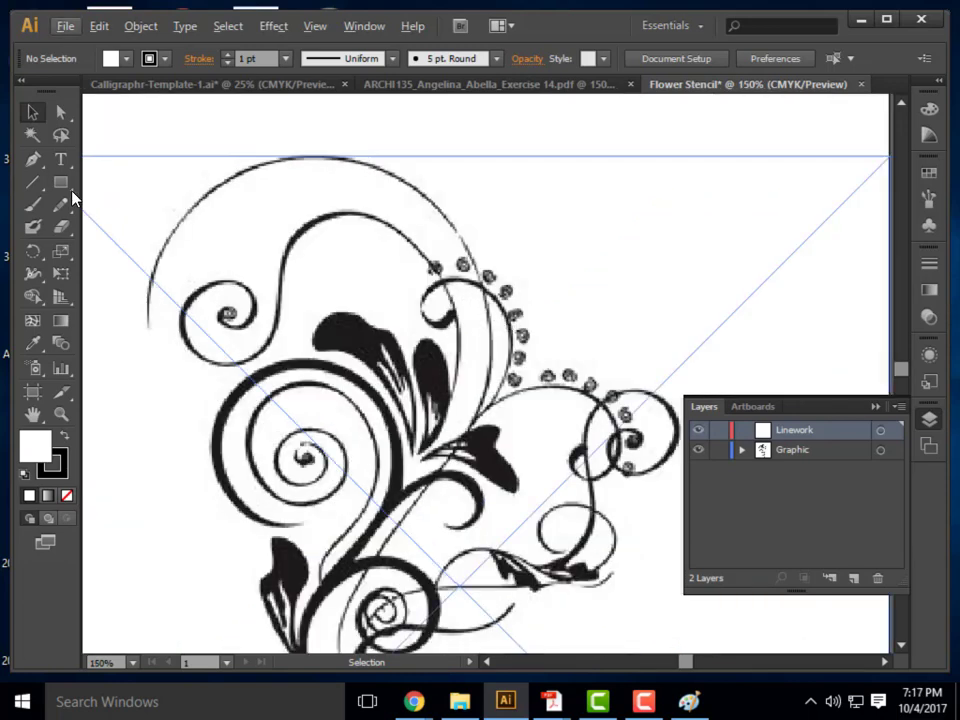
left_click(34, 160)
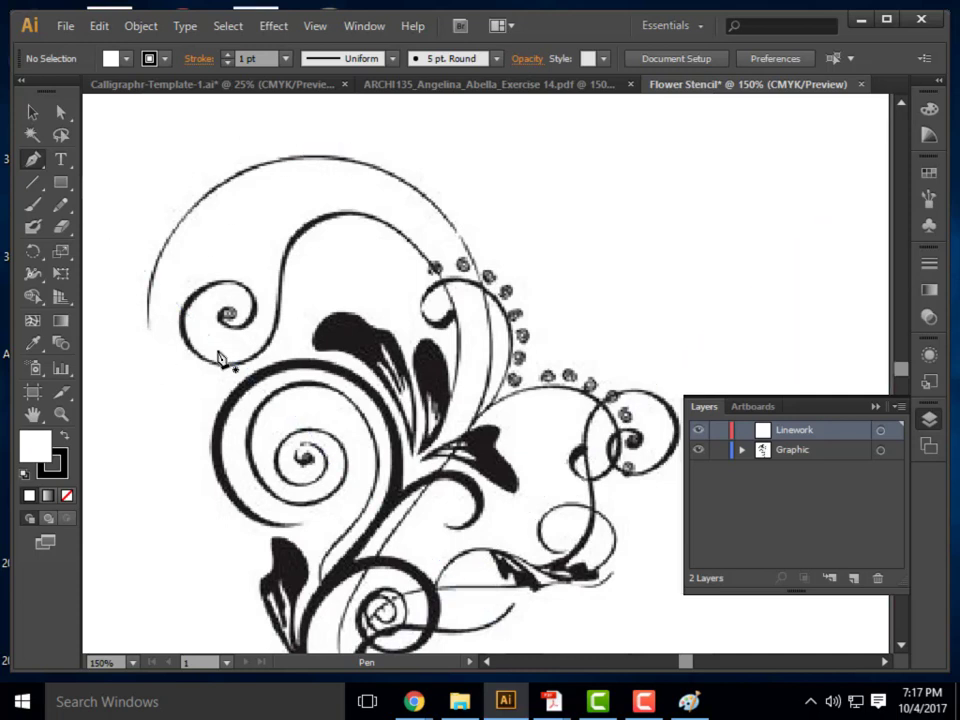
left_click(149, 329)
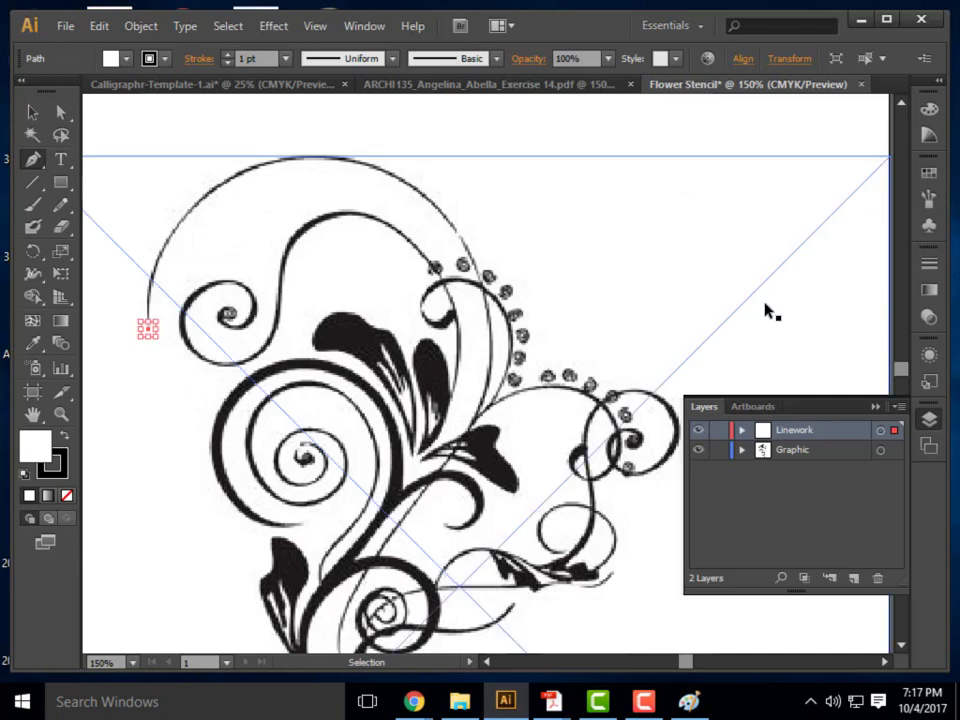
left_click(610, 318, "ctrl")
Set the stroke color to red and start a Pen path at the lower end of the large outer arc.
left_click(62, 471)
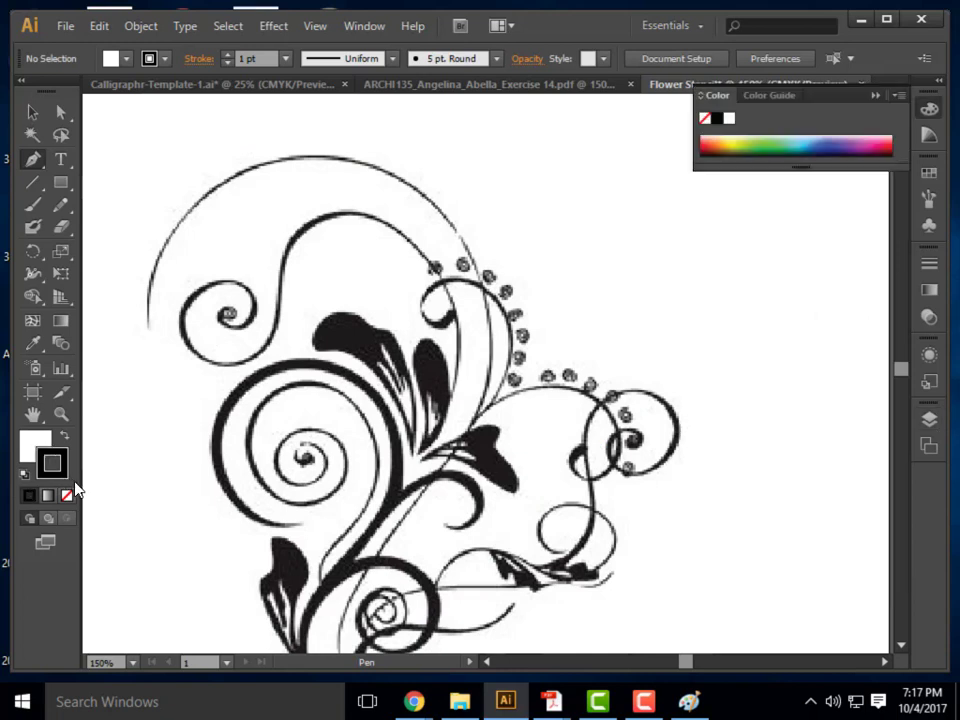
left_click(720, 143)
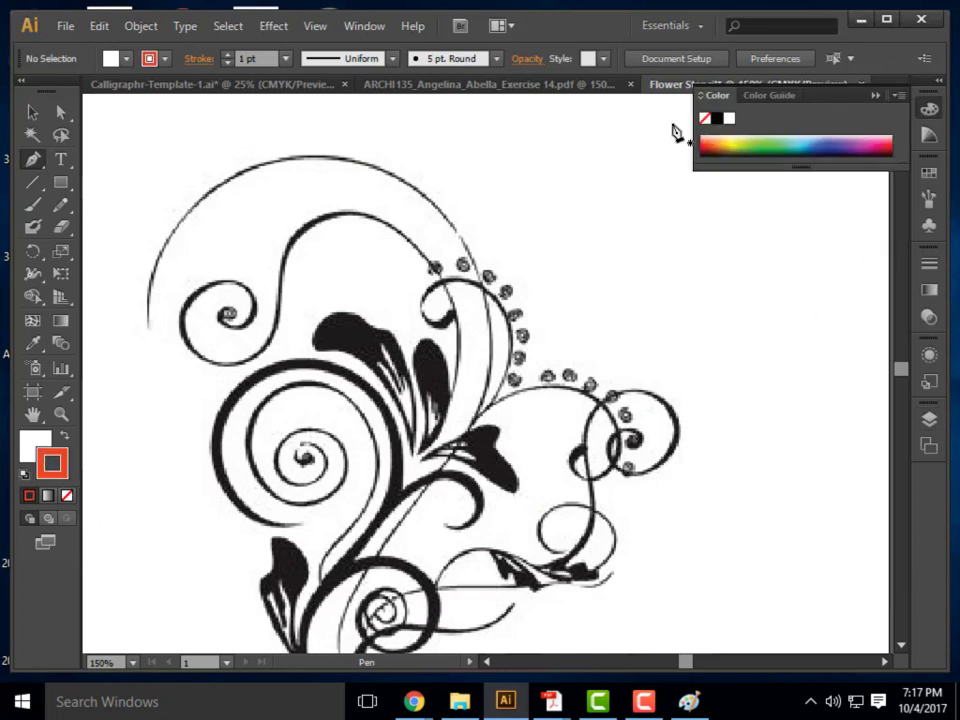
left_click_drag(148, 327, 224, 193)
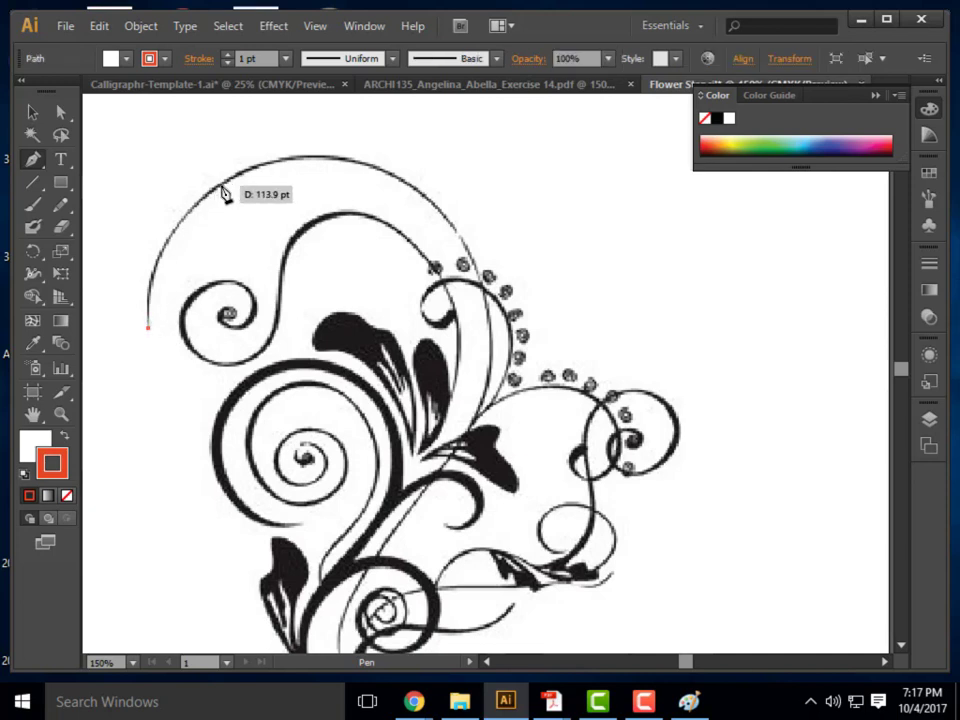
Try to set the new path's fill to none, and undo the last change.
left_click_drag(224, 193, 145, 336)
double_click(36, 446)
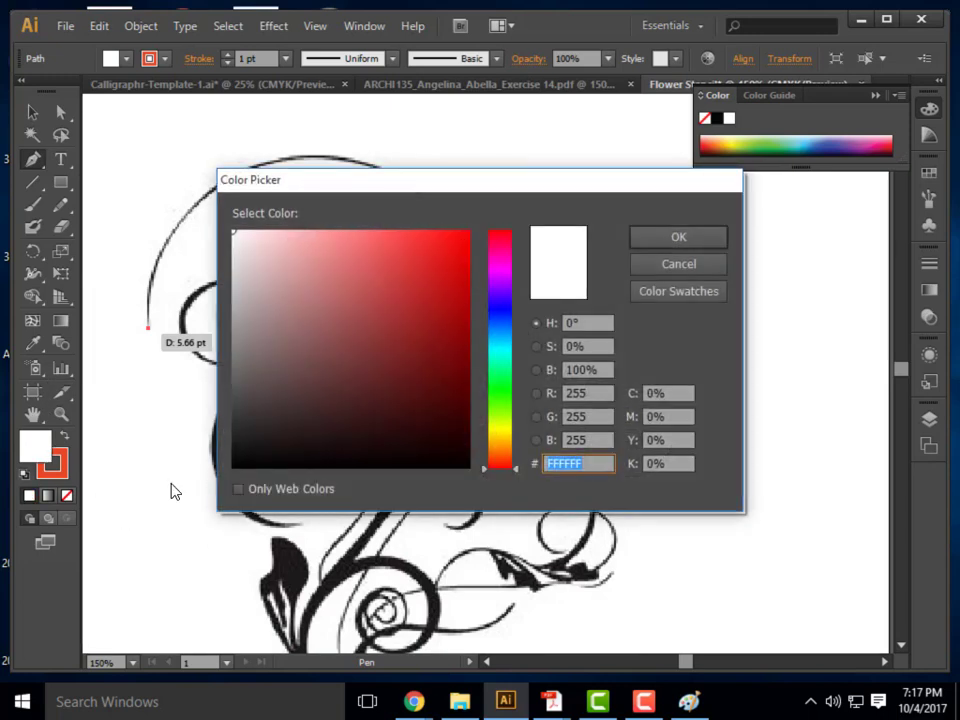
left_click(670, 283)
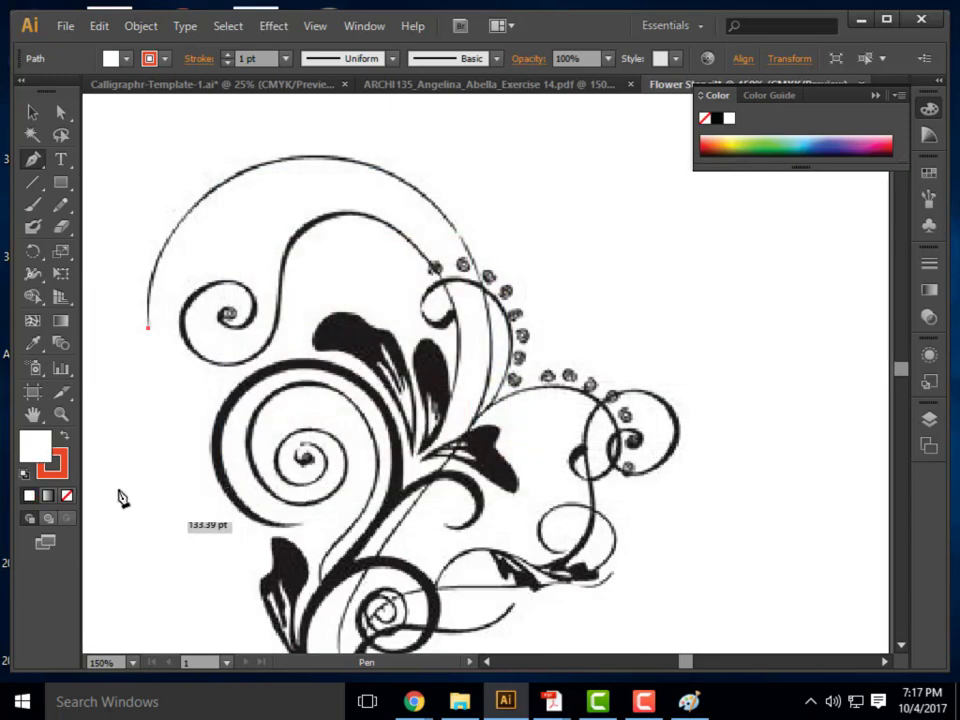
left_click(67, 495)
left_click_drag(386, 420, 150, 334)
key("ctrl+z")
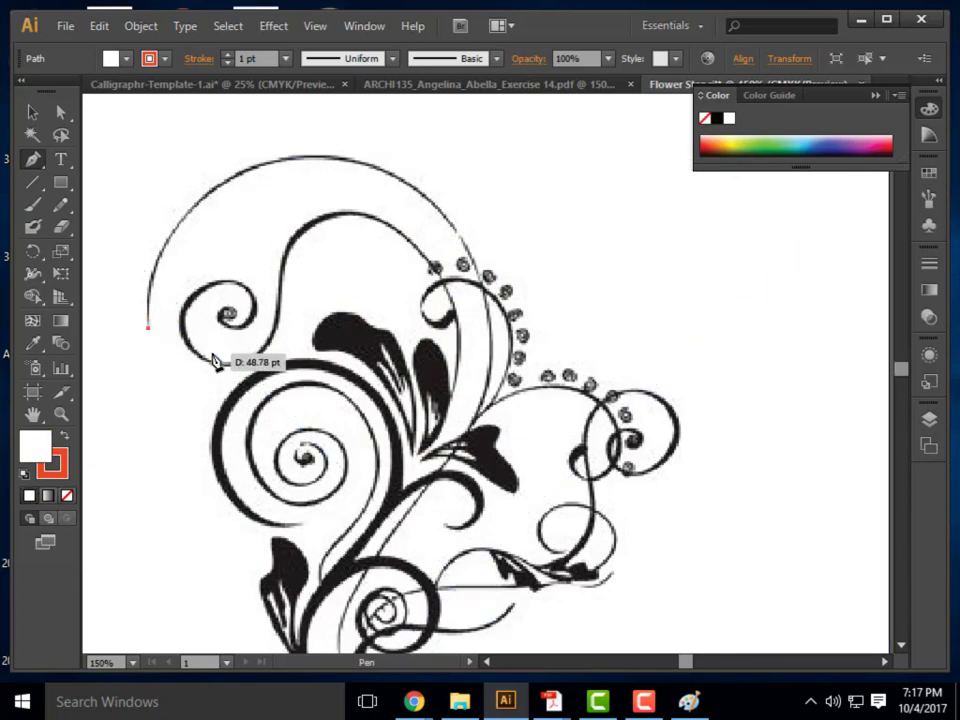
Undo the white-filled starting point, set the fill to none with the red stroke, and start the path again at the outer arc's lower end.
key("ctrl+z")
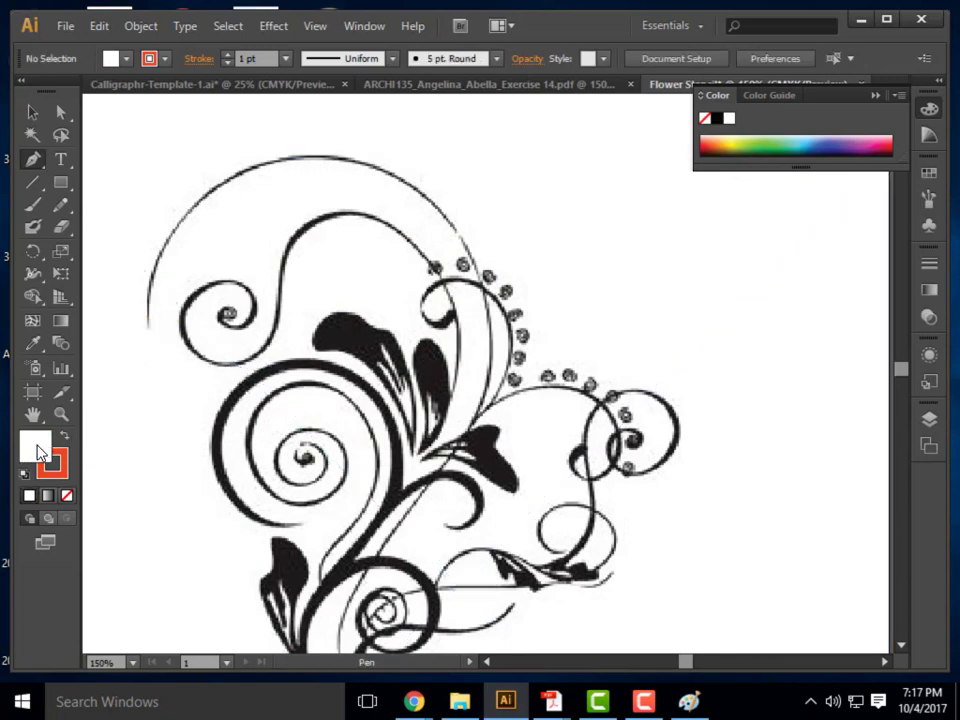
left_click(70, 497)
double_click(64, 474)
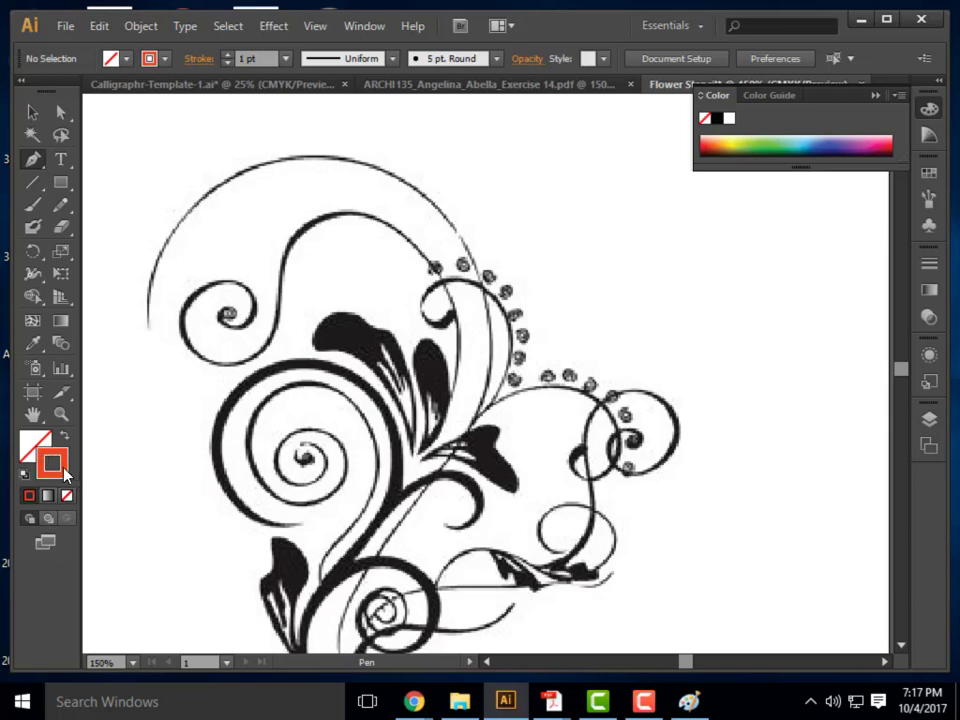
left_click(666, 238)
left_click(148, 330)
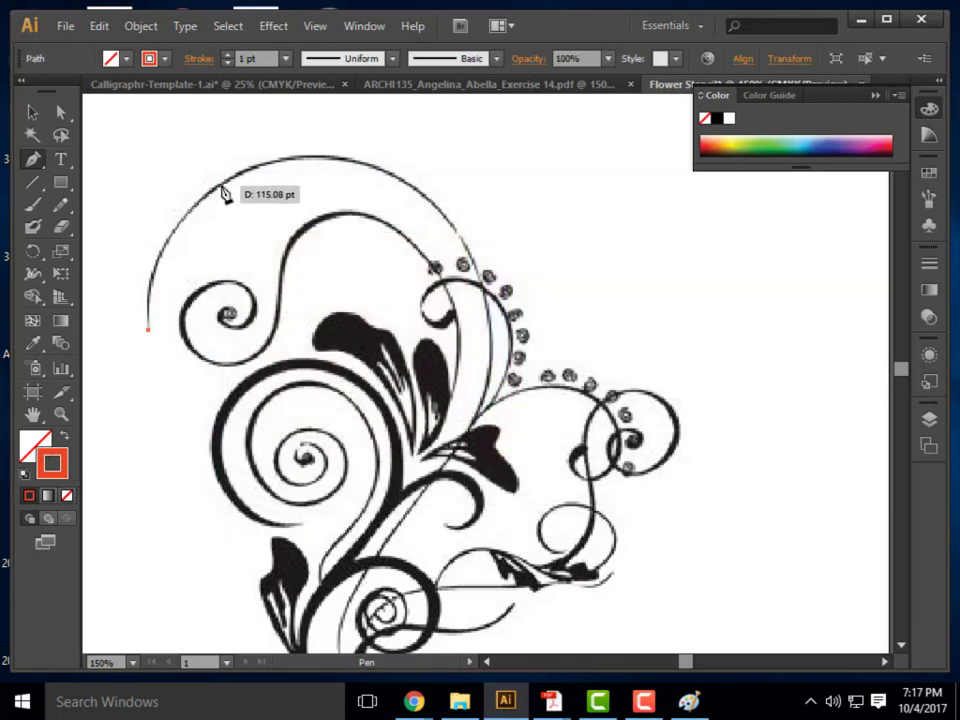
left_click_drag(223, 185, 316, 131)
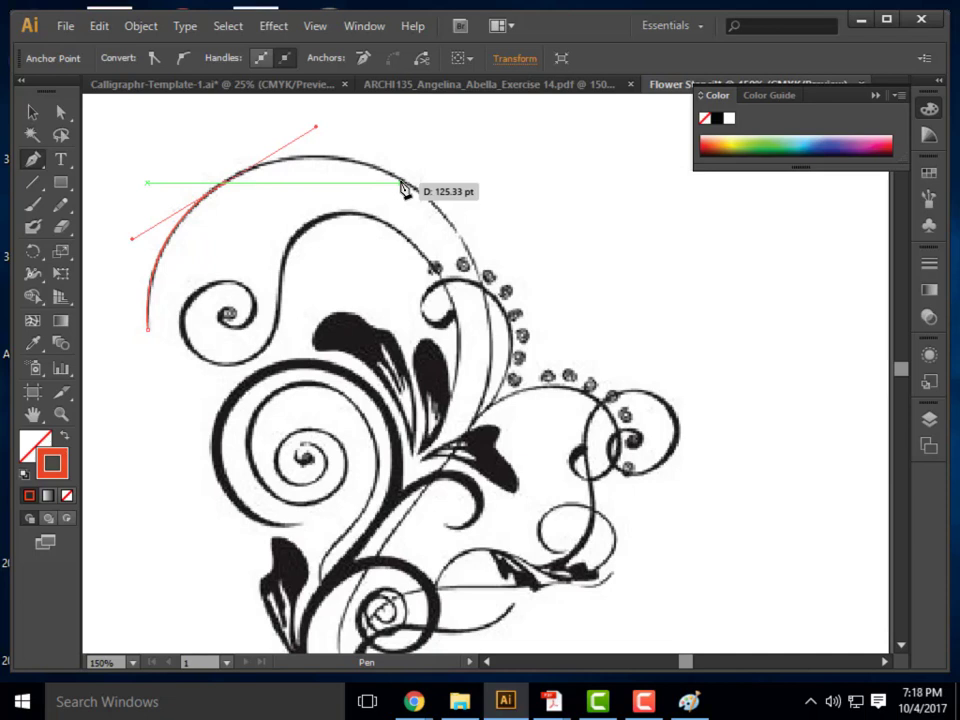
key("ctrl+z")
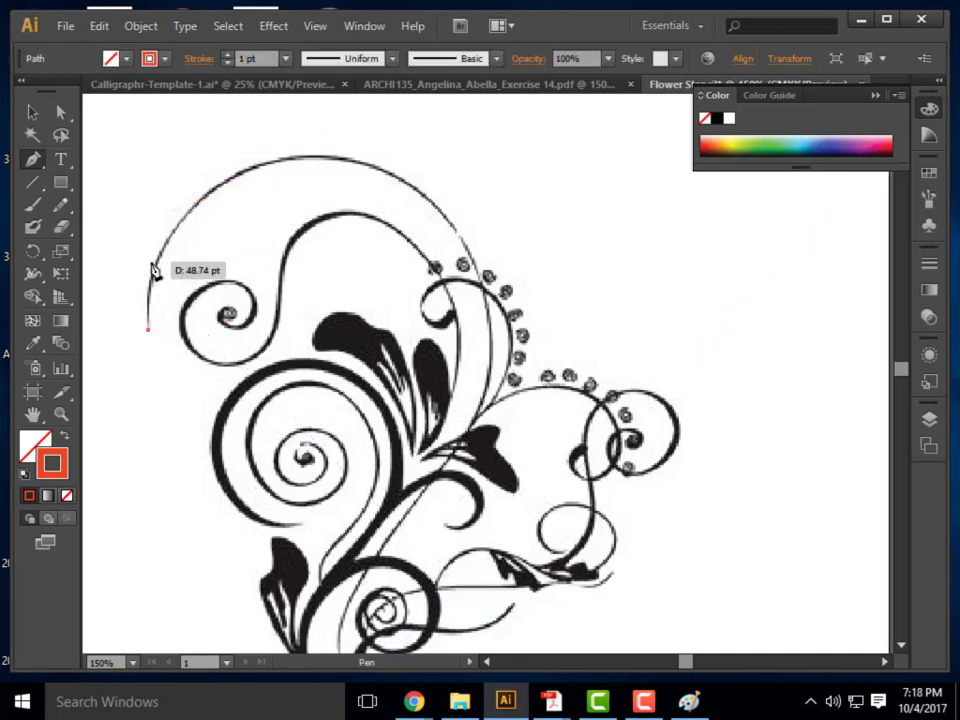
left_click_drag(144, 293, 204, 202)
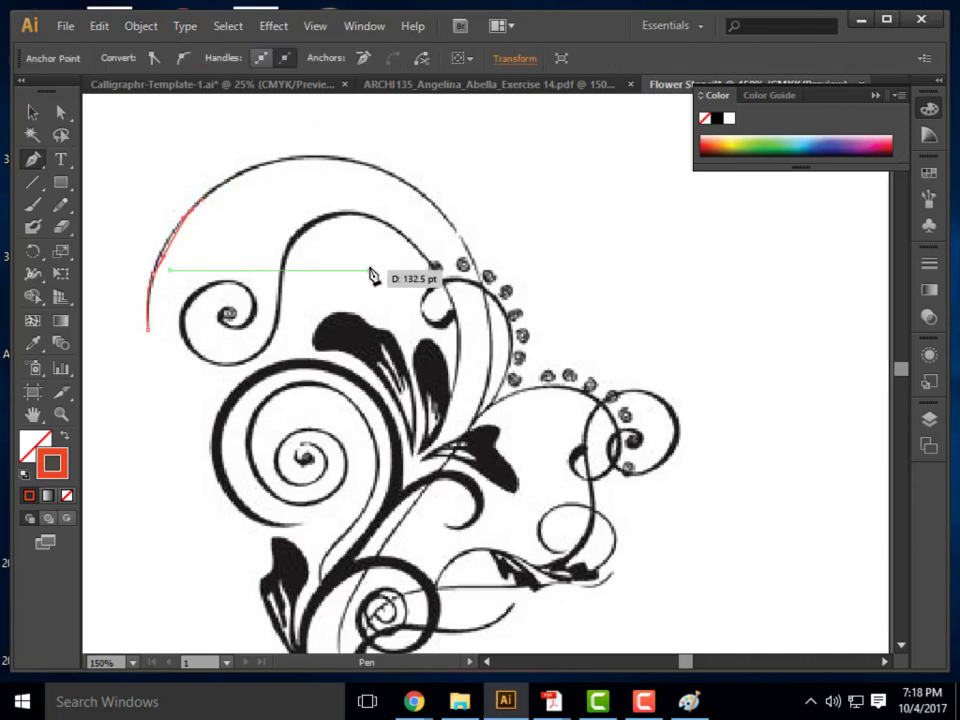
left_click_drag(240, 178, 332, 171)
key("ctrl+z")
key("ctrl+z")
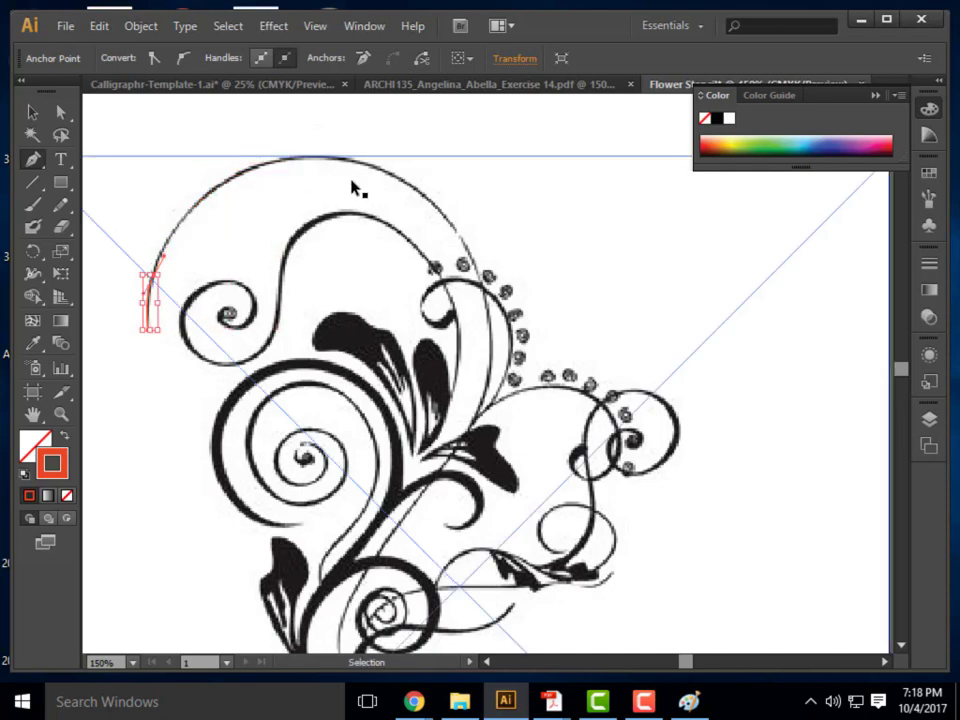
key("ctrl+z")
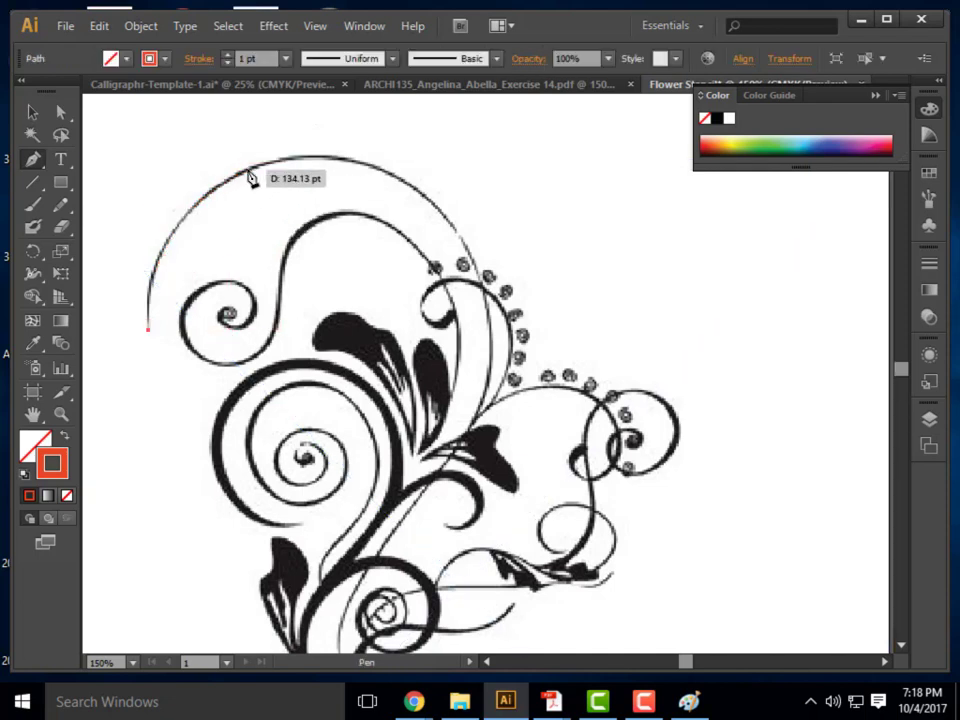
Trace the large outer arc with curved Pen segments over its crest and down past the dots to the stem below the right leaf.
left_click_drag(250, 178, 347, 137)
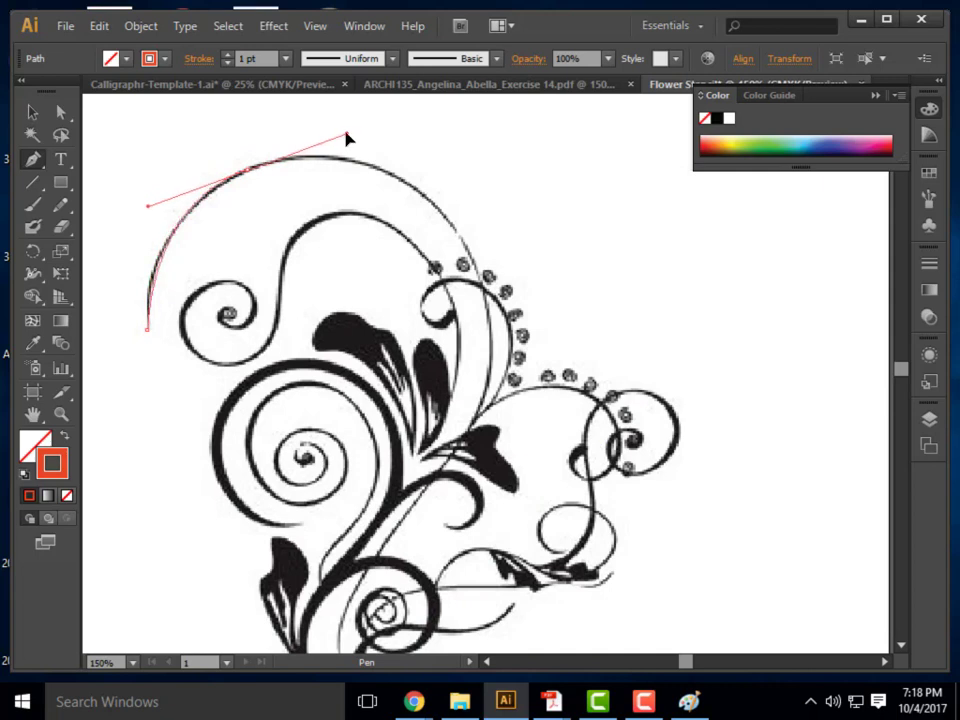
left_click_drag(418, 191, 434, 200)
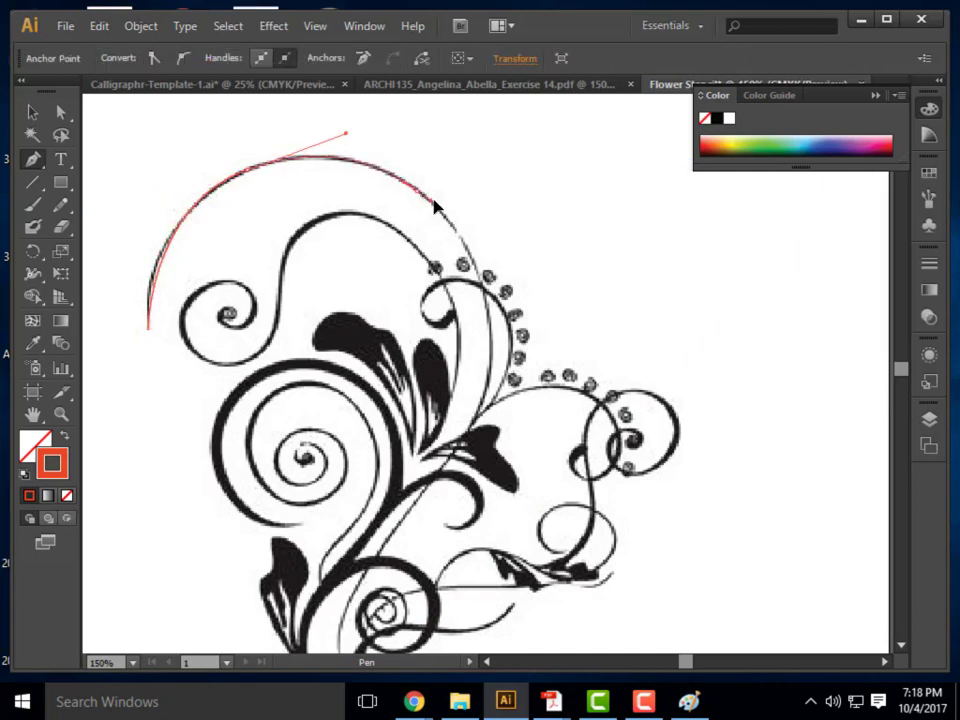
left_click(491, 343)
left_click_drag(491, 343, 435, 478)
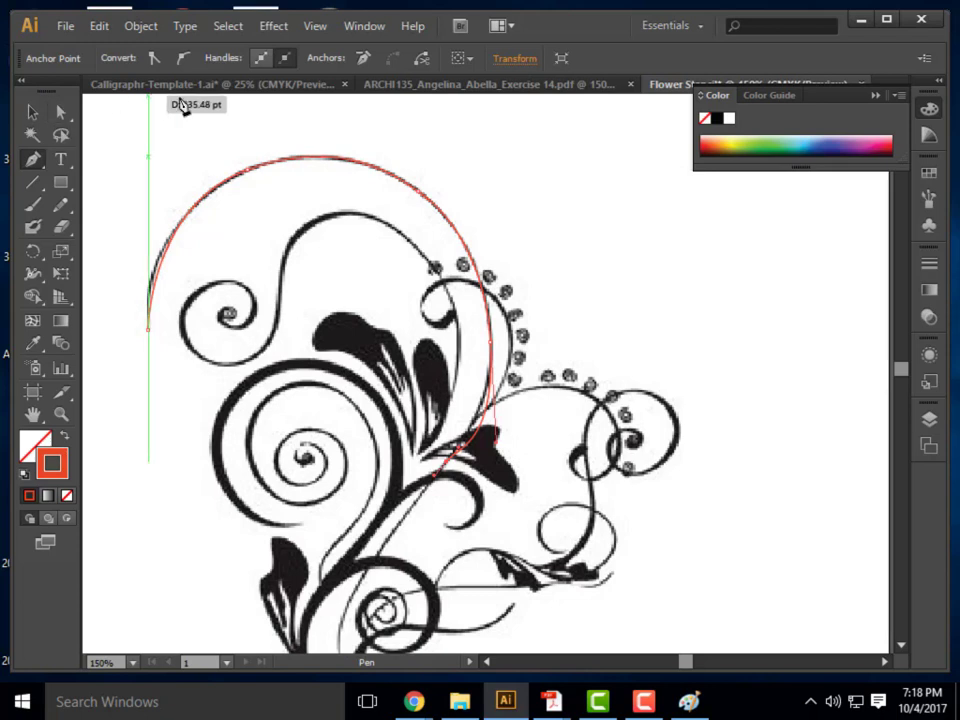
Continue the Pen path along the thin stem to the base of the upper flourish and end the path there.
scroll(540, 370, "down", 3)
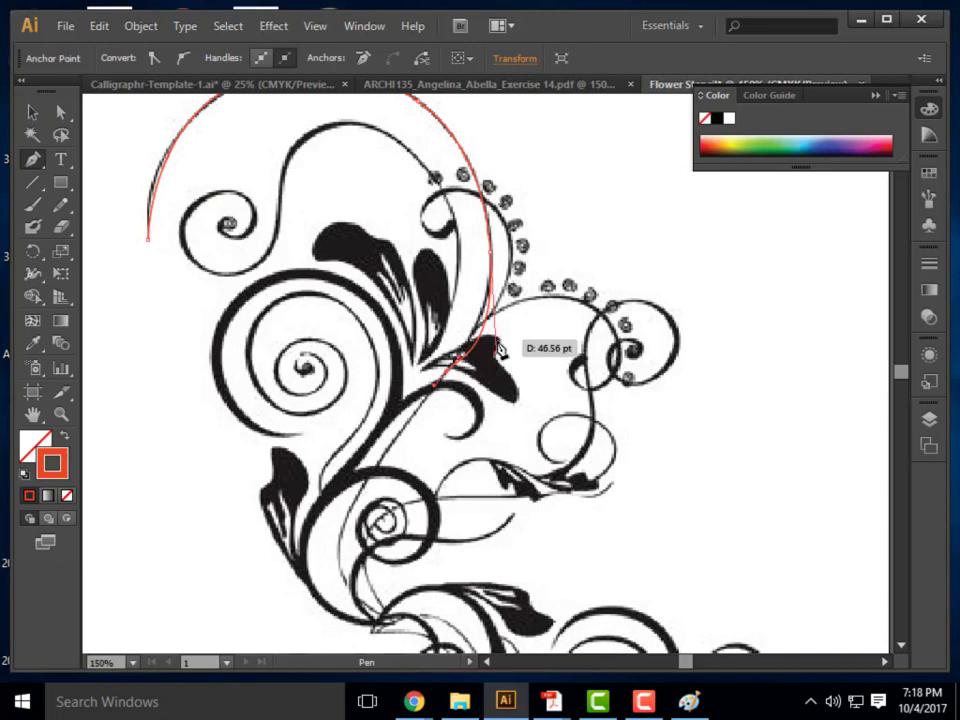
left_click(349, 521)
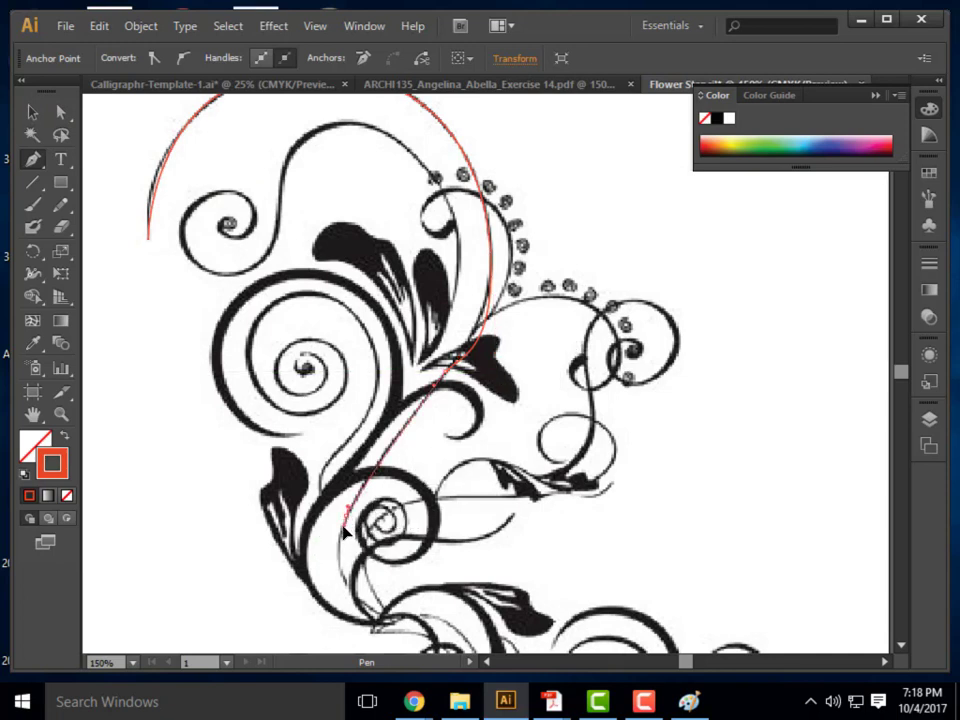
left_click(385, 616)
left_click_drag(385, 618, 452, 636)
left_click(33, 112)
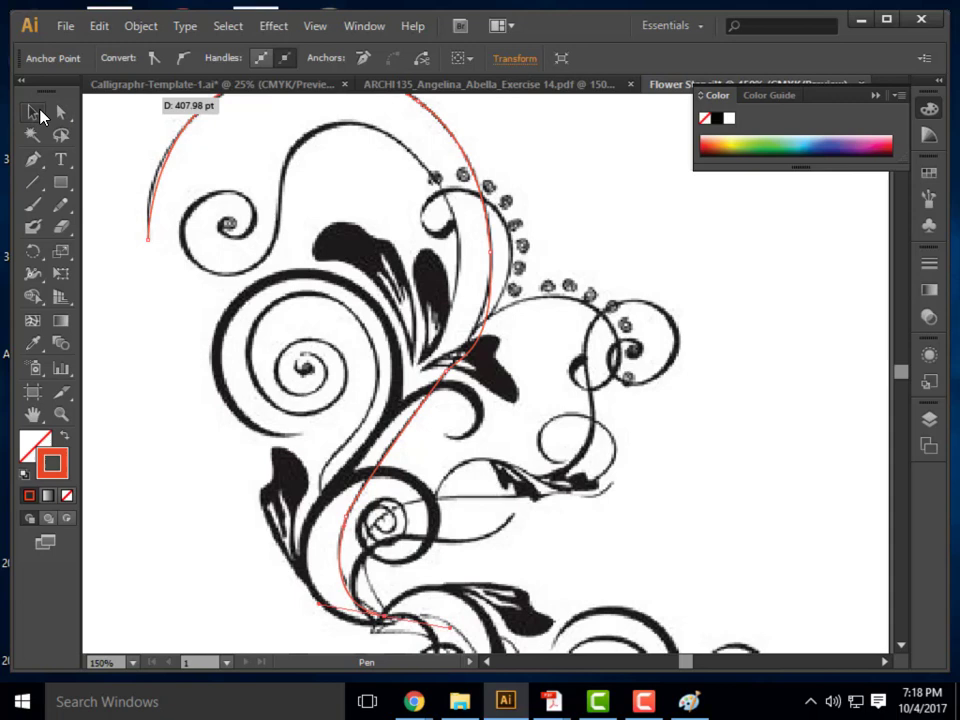
left_click(547, 250)
Select the traced red path and examine how closely it follows the stem near the right leaf and the outer arc.
scroll(729, 446, "up", 2)
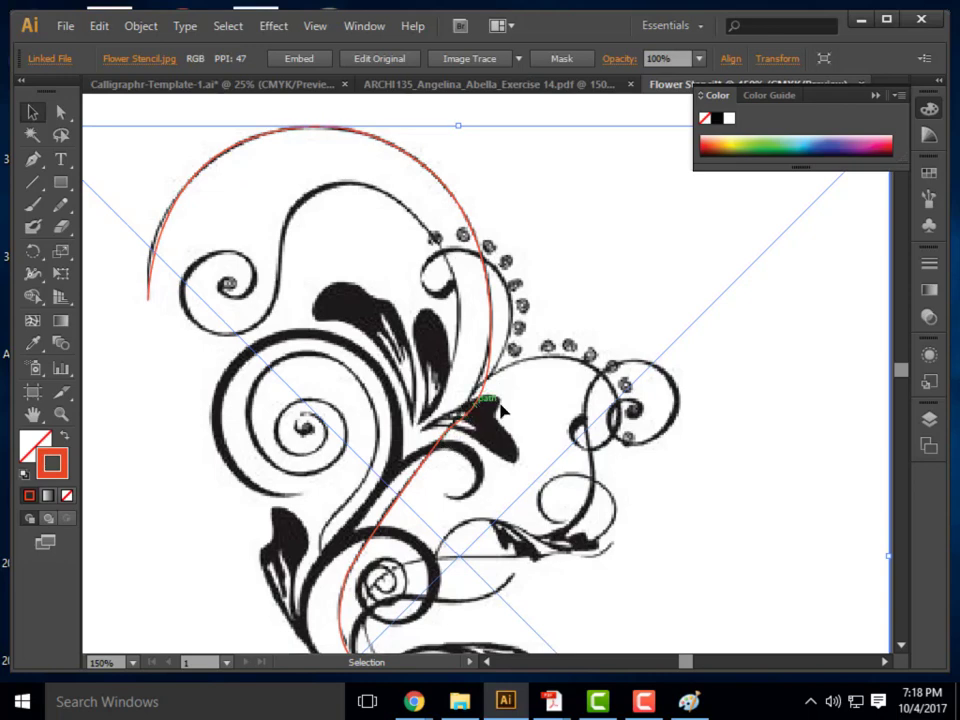
scroll(514, 416, "up", 3)
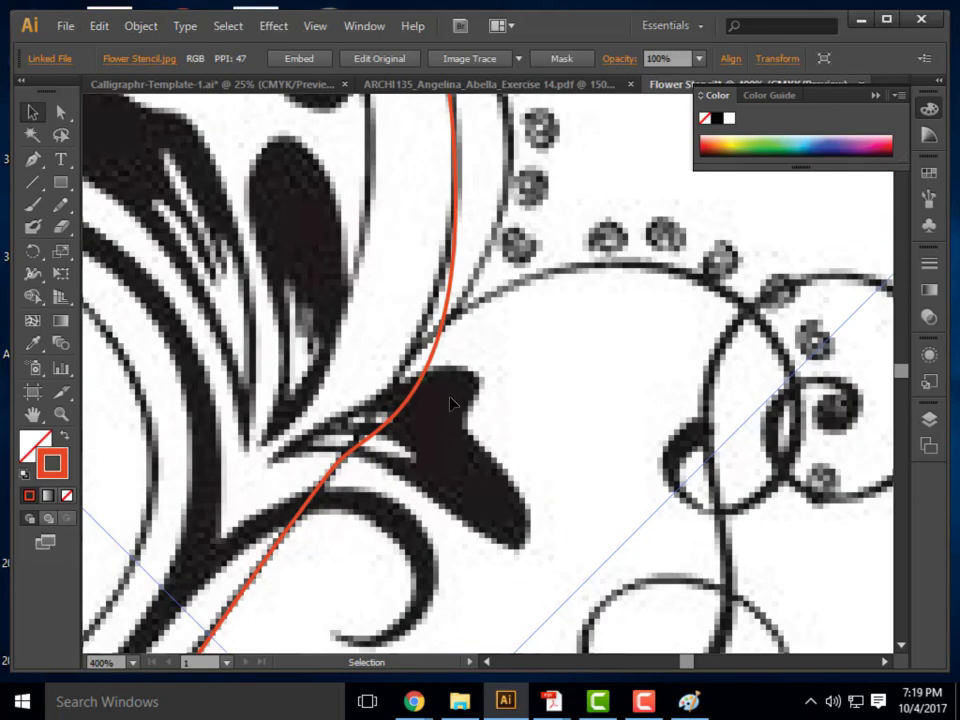
left_click_drag(455, 383, 455, 432)
scroll(452, 365, "down", 2)
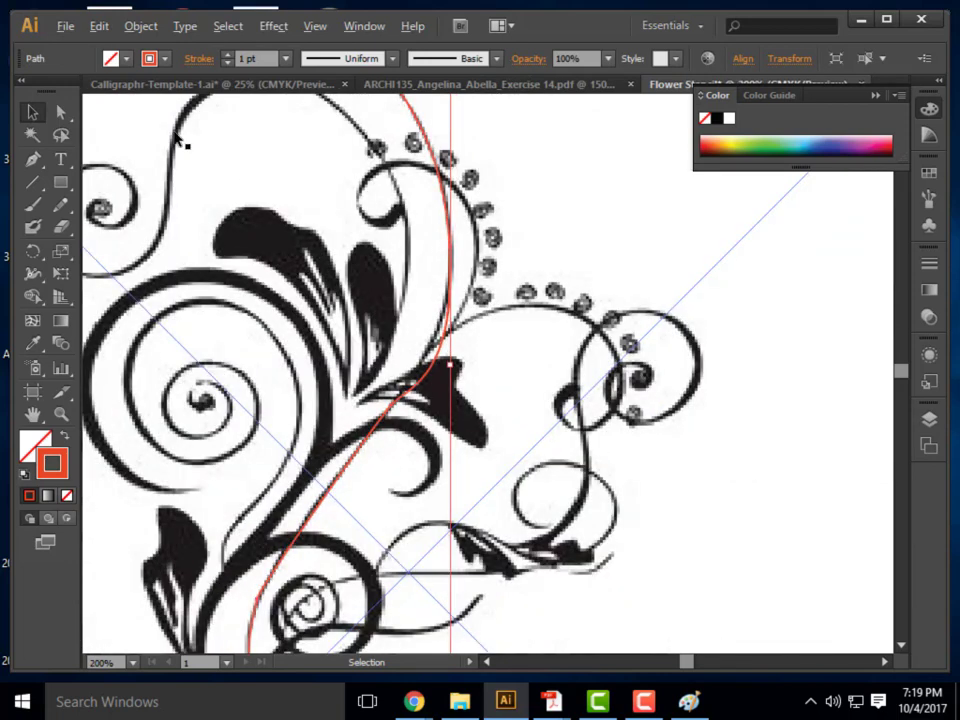
key("a")
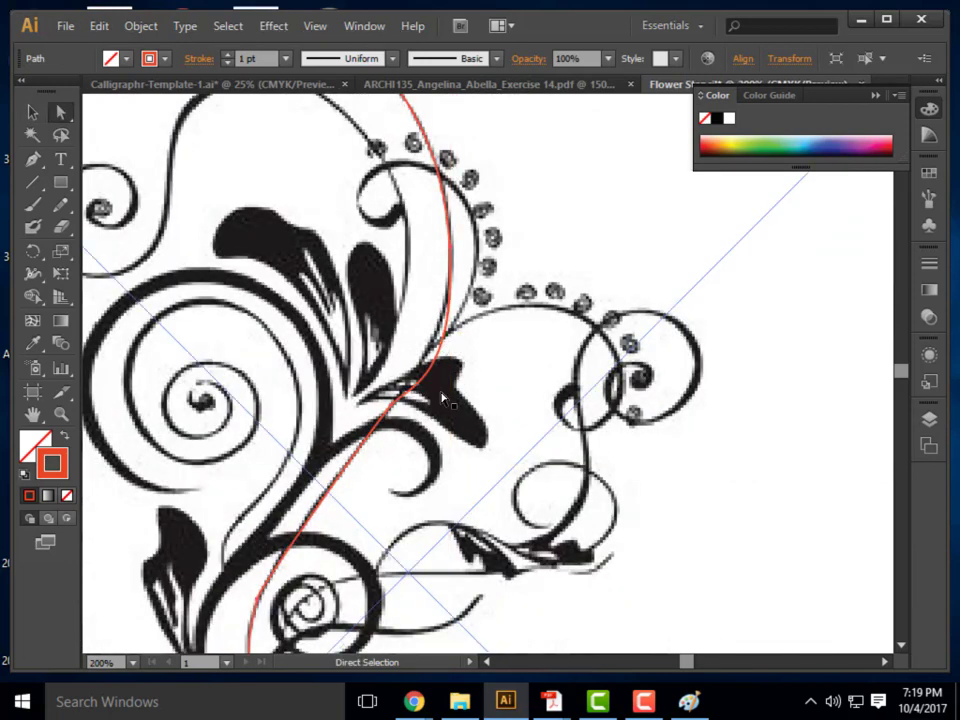
scroll(533, 355, "down", 3)
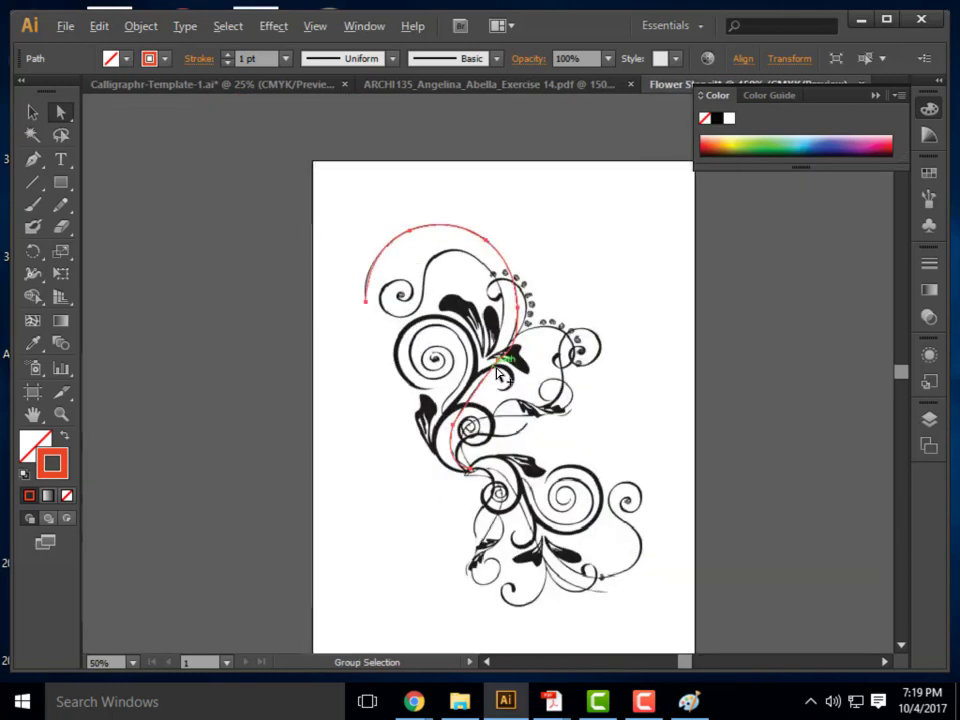
scroll(510, 362, "up", 2)
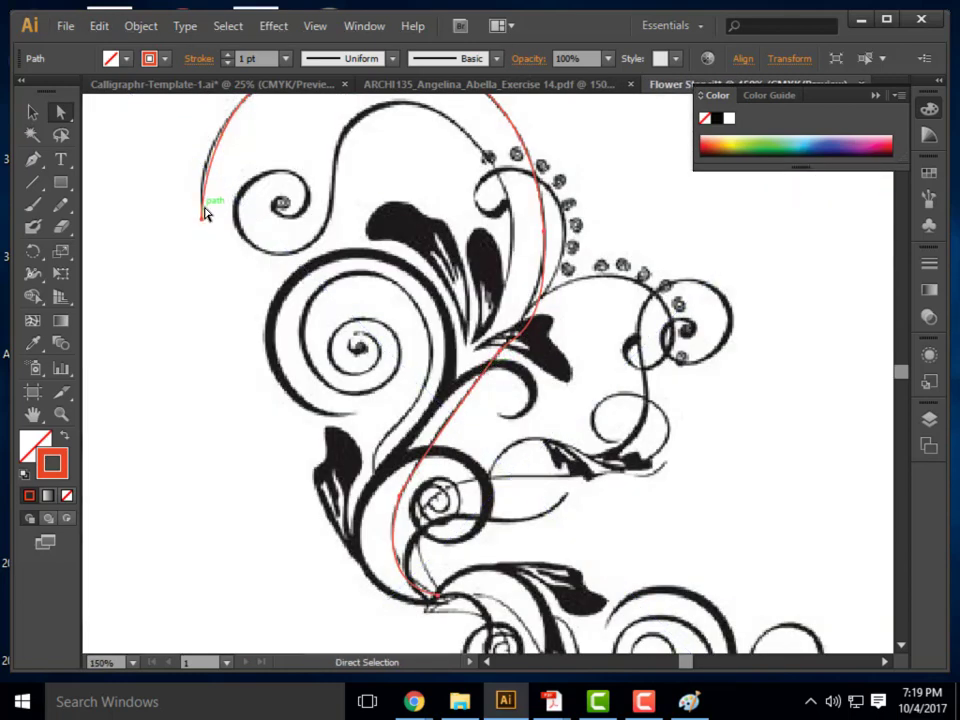
left_click(33, 112)
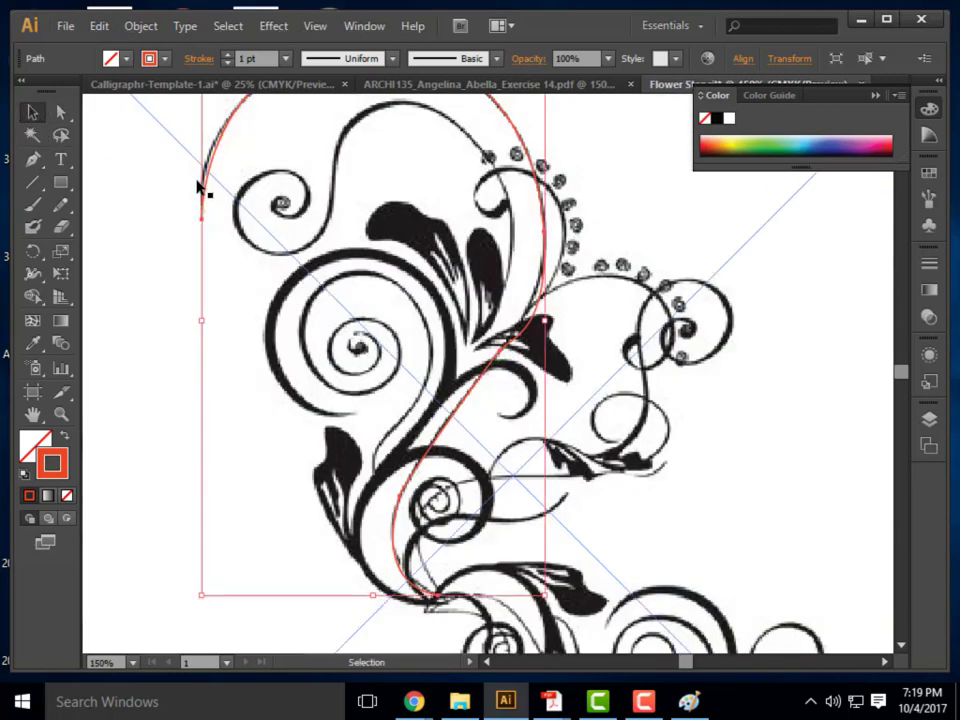
left_click(60, 112)
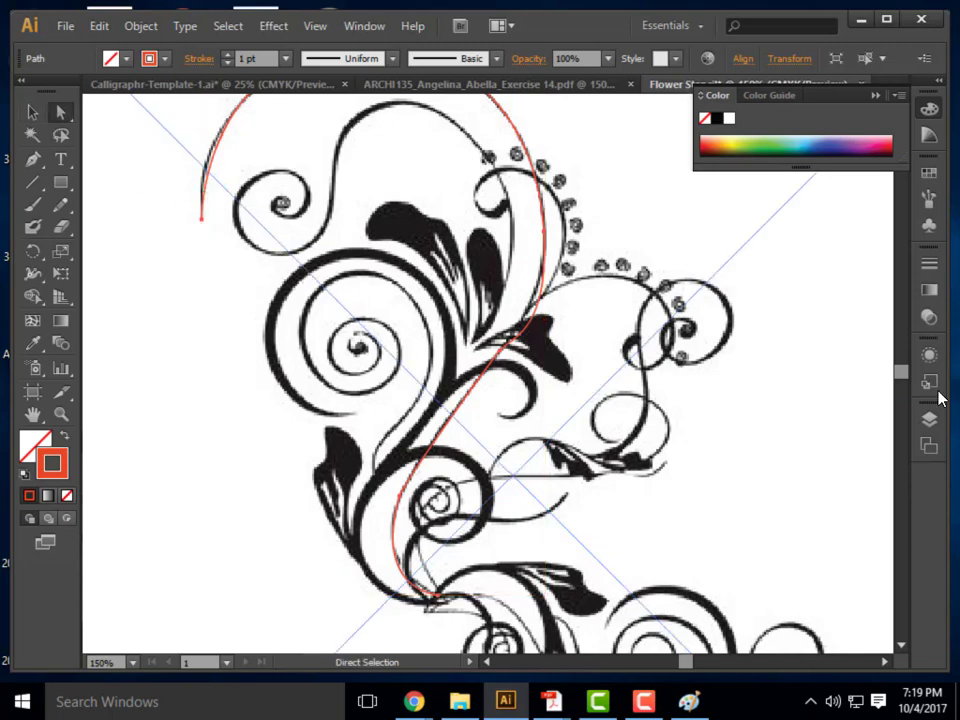
Hide the Graphic layer and pull in the direction handle above the path's middle bend to smooth the curve.
left_click(942, 423)
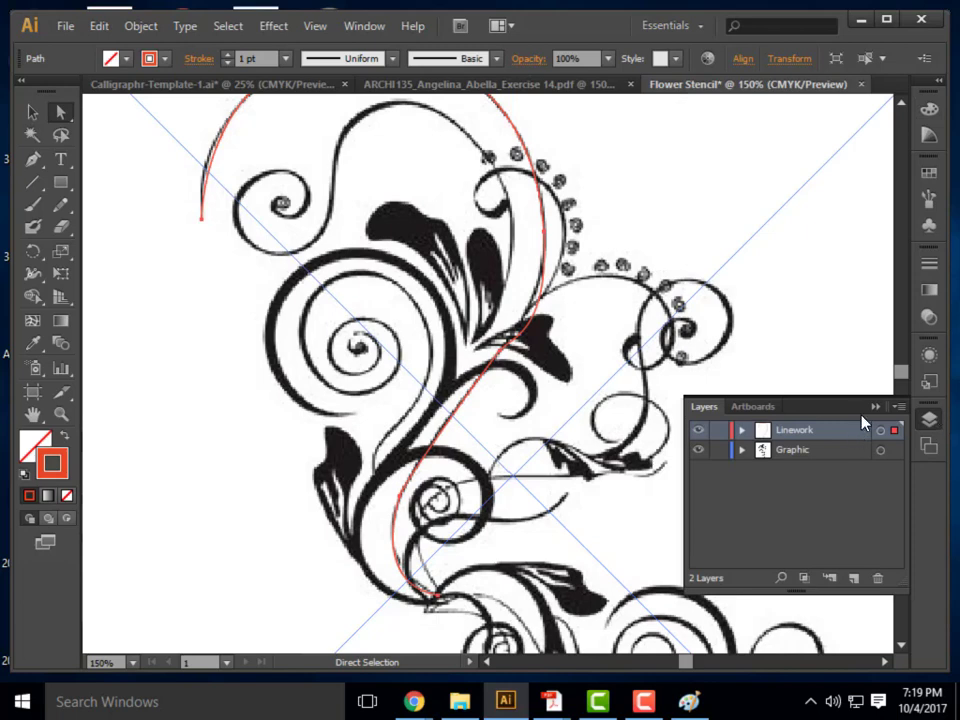
left_click(699, 452)
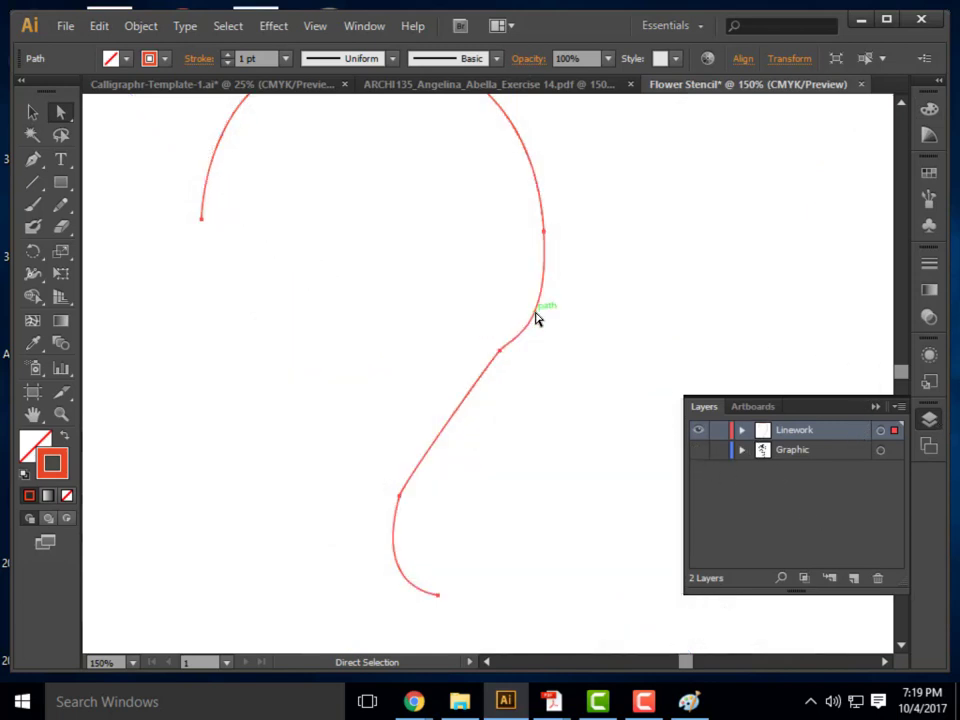
left_click(501, 351)
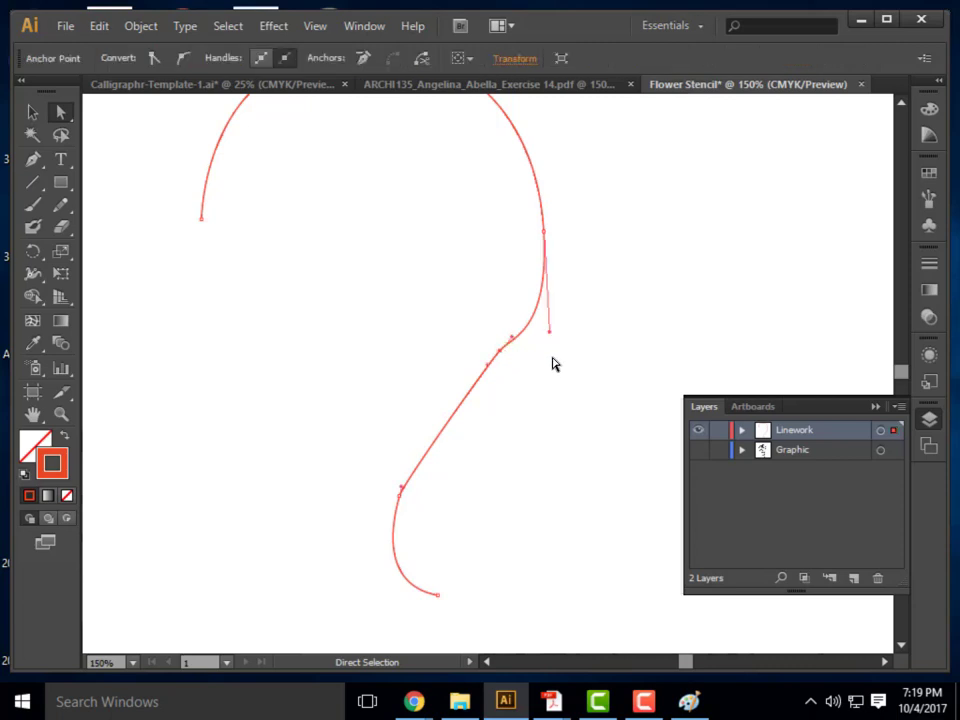
scroll(568, 328, "up", 2, "alt")
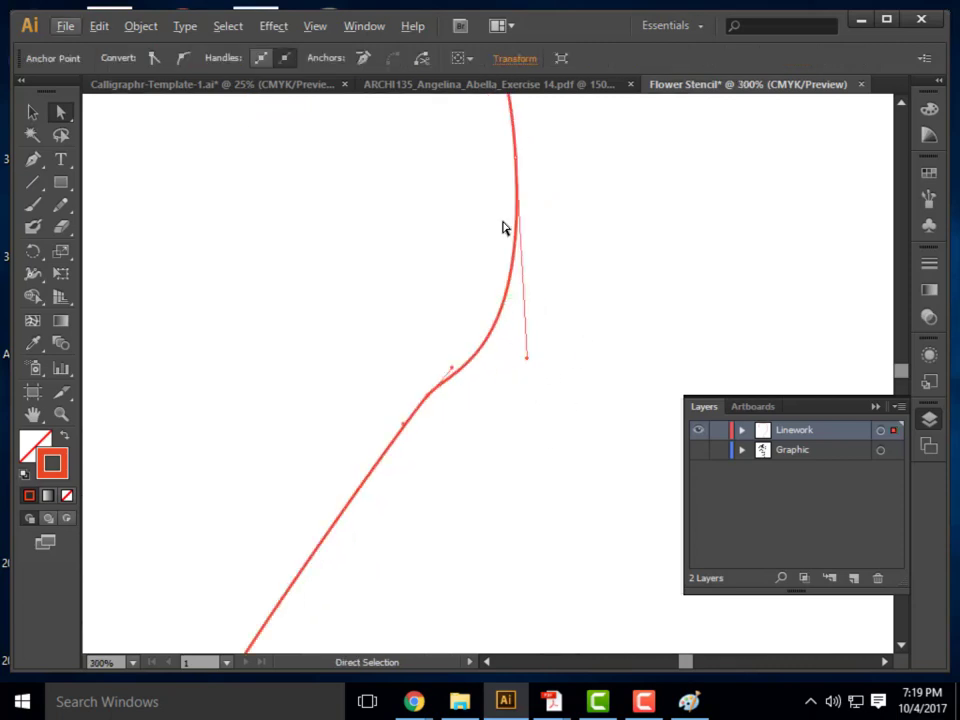
left_click_drag(528, 362, 475, 335)
scroll(566, 472, "down", 1)
scroll(411, 485, "down", 1, "alt")
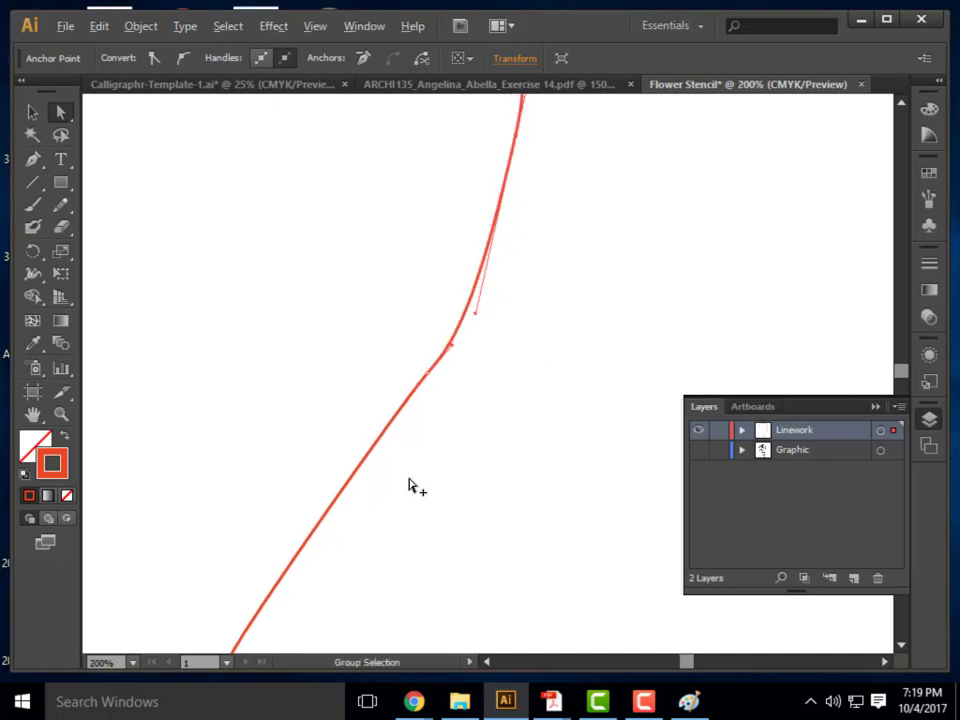
Fine-tune the curve between the outer arc and the middle bend, and show the Graphic layer again.
scroll(410, 485, "down", 3, "alt")
scroll(446, 396, "up", 4, "alt")
left_click_drag(447, 263, 434, 272)
scroll(500, 276, "down", 1)
scroll(450, 272, "down", 3, "alt")
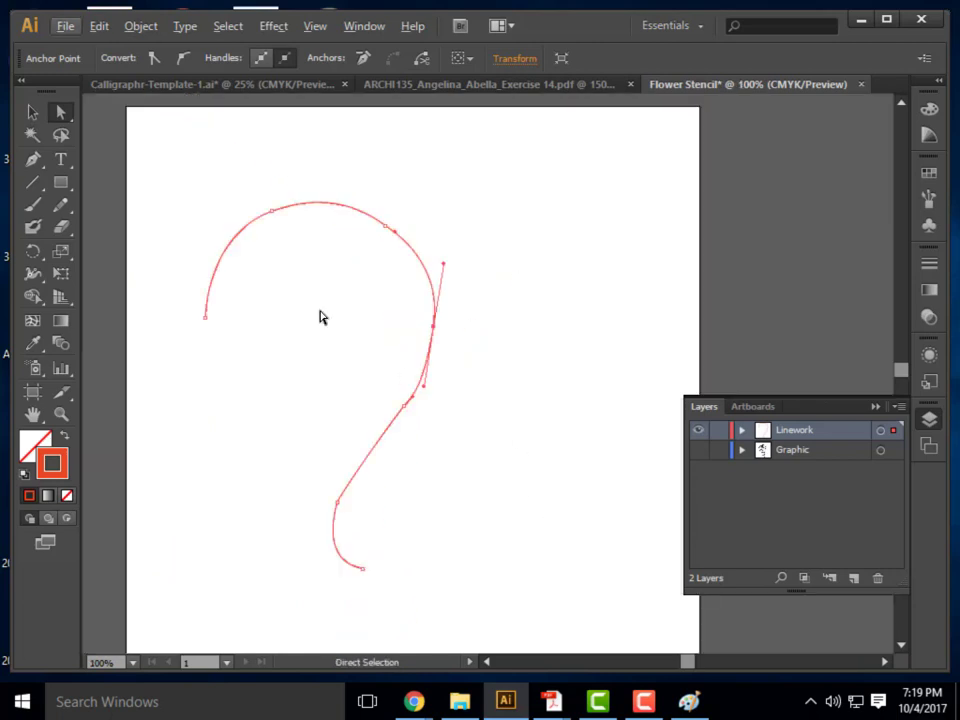
left_click(699, 451)
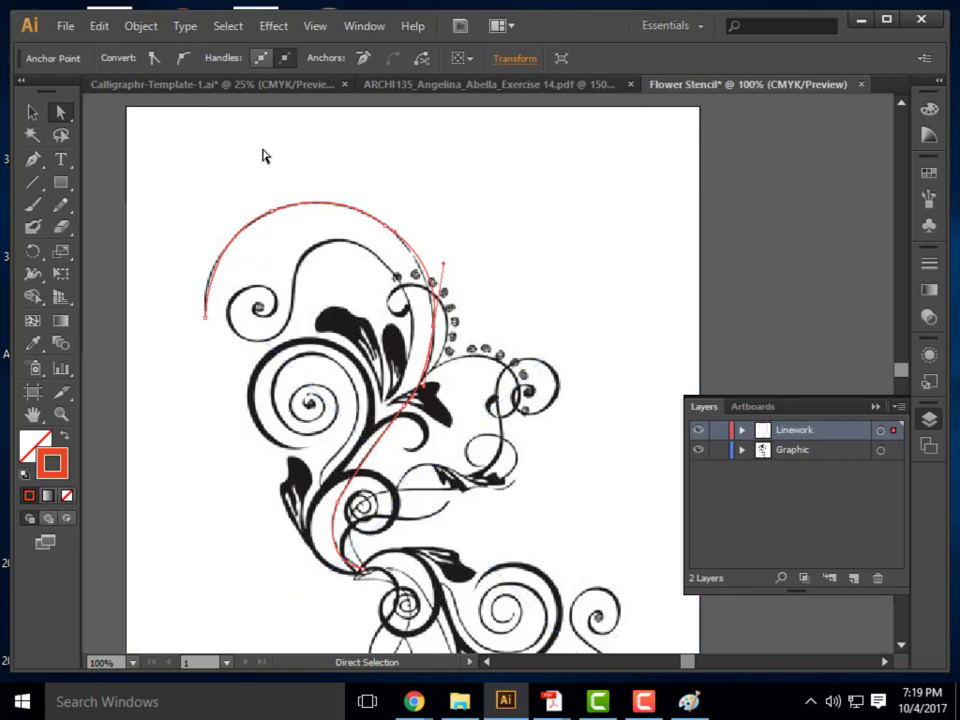
Show the full stroke options and set the traced path's stroke weight to 4 pt.
left_click(929, 263)
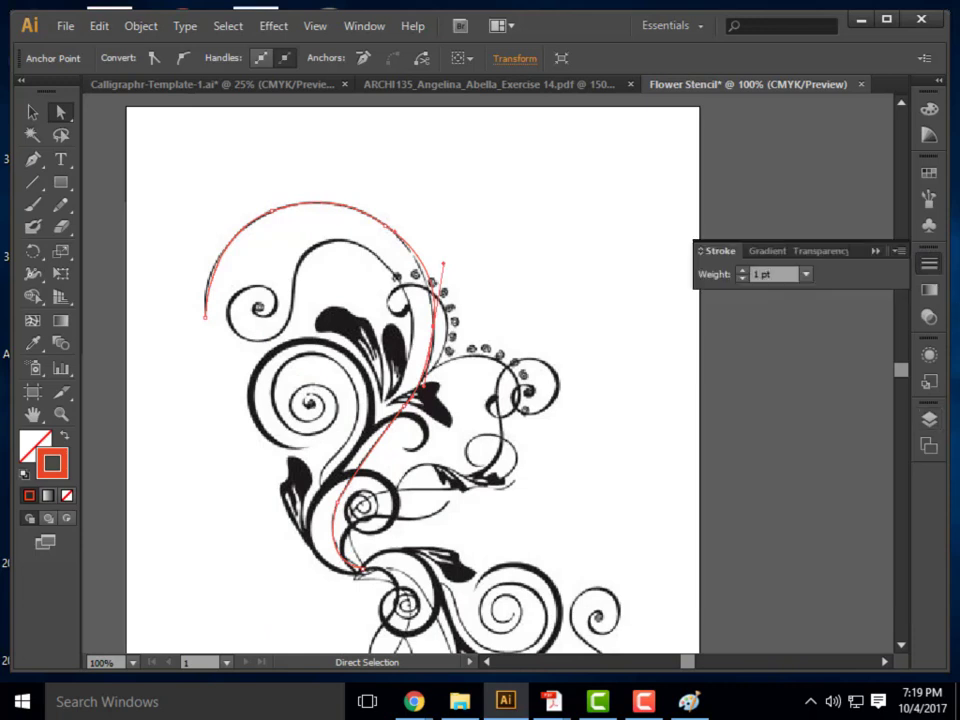
left_click(898, 251)
left_click(846, 265)
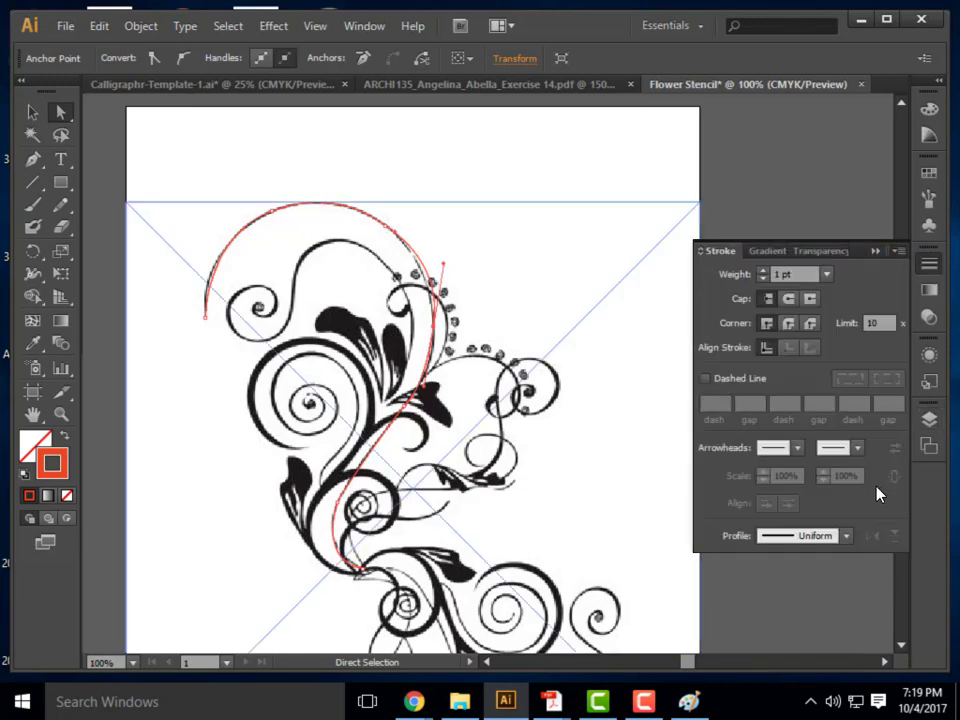
left_click(763, 273)
left_click(763, 273)
left_click(763, 273)
left_click(763, 273)
left_click(763, 273)
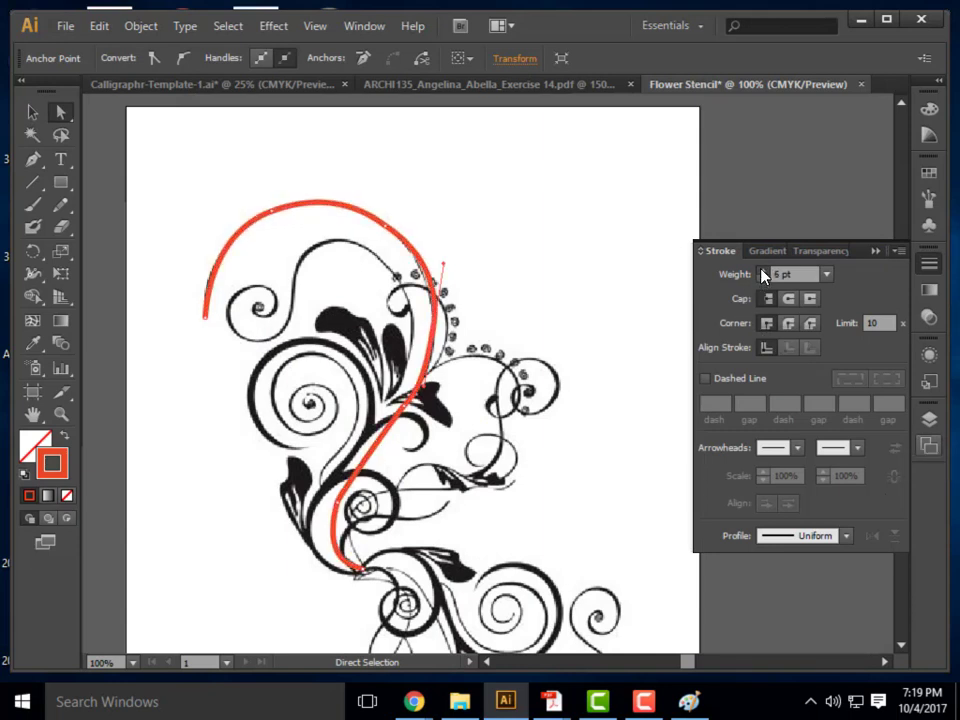
left_click(763, 271)
left_click(763, 271)
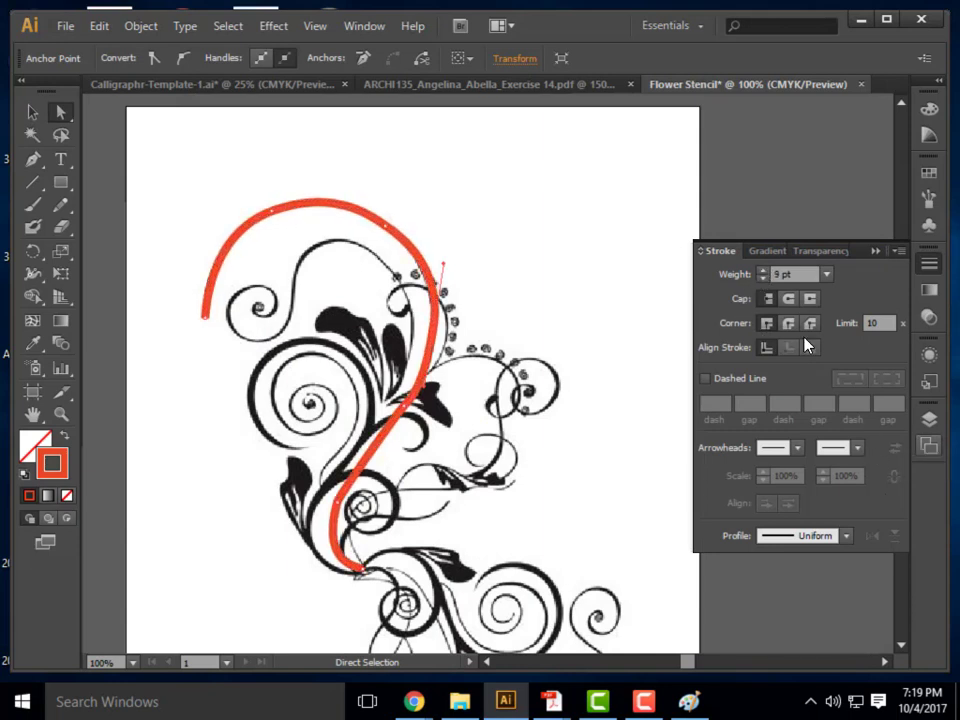
left_click(763, 278)
left_click(763, 278)
left_click(763, 278)
left_click(763, 278)
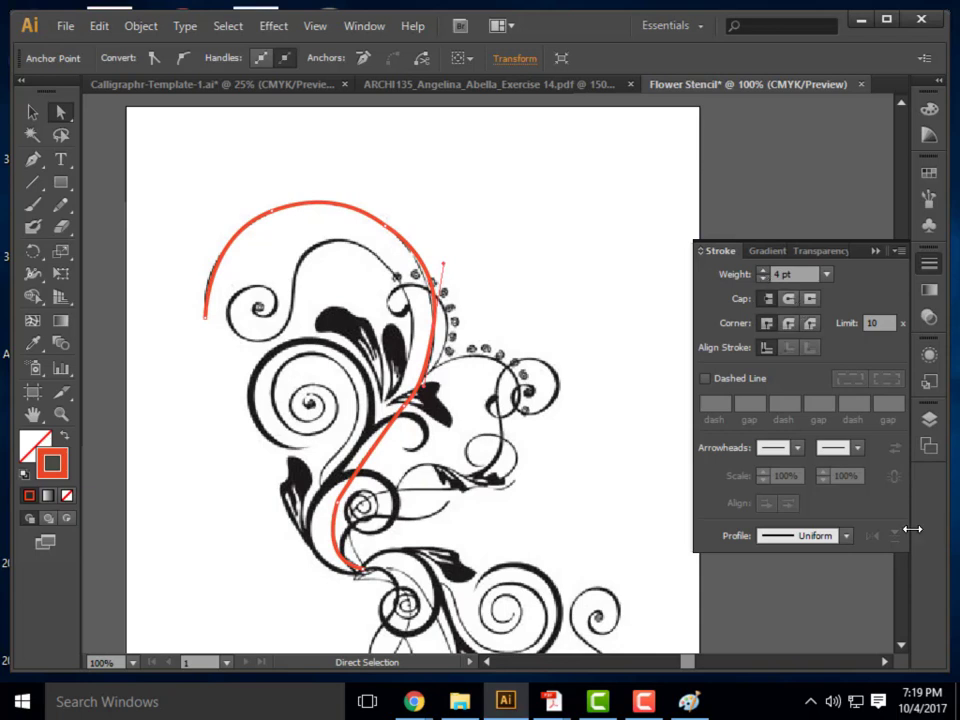
Apply Width Profile 1 to the traced red path's stroke and deselect the path.
left_click(847, 536)
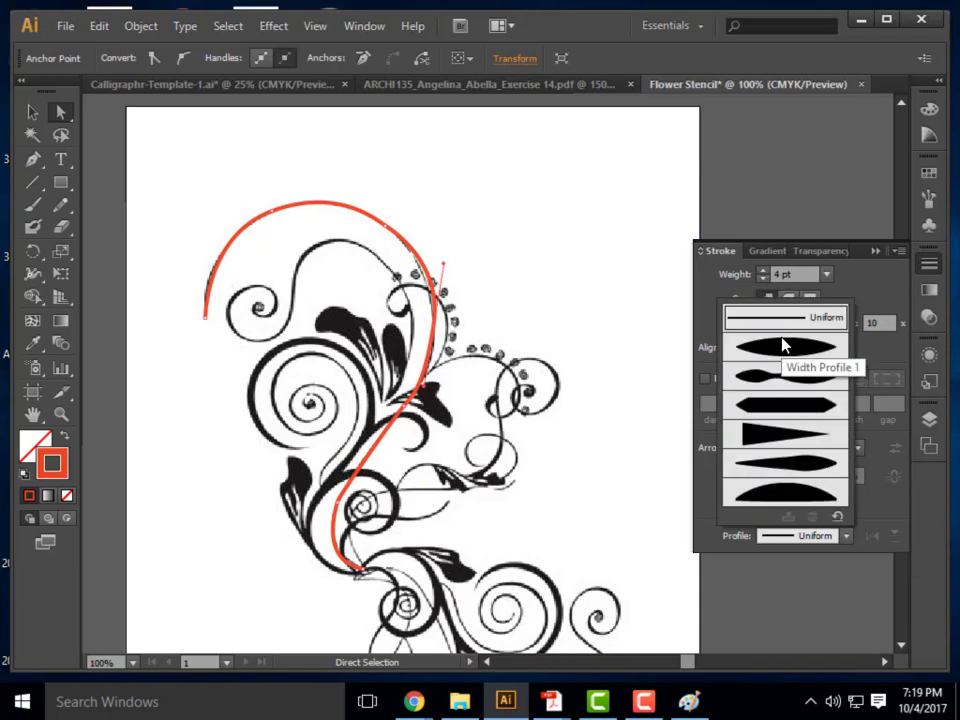
left_click(782, 350)
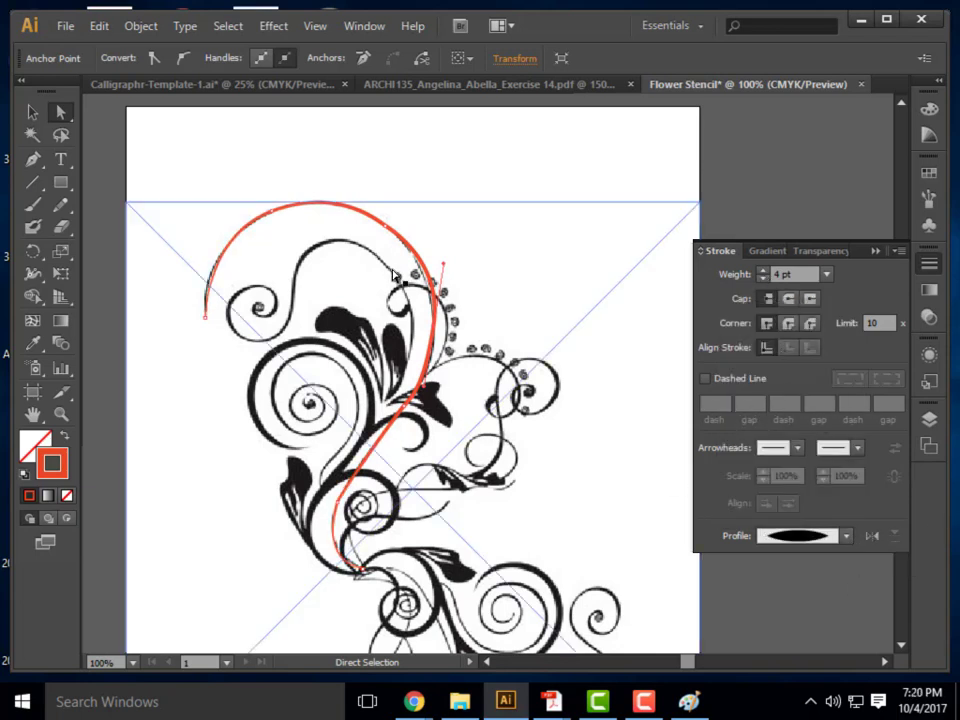
left_click(420, 150)
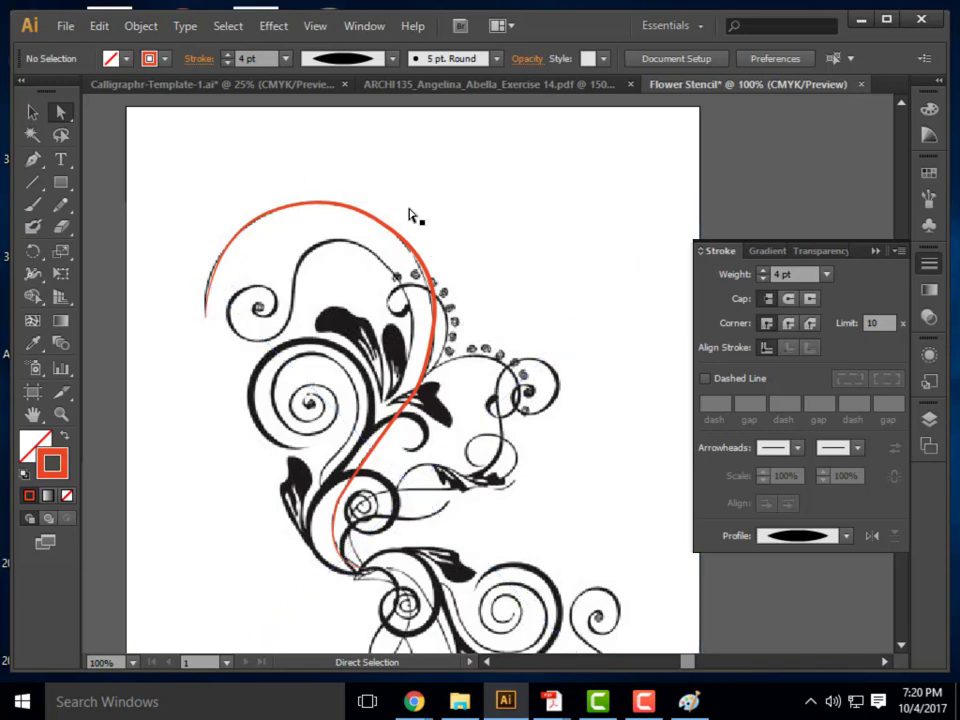
With nothing selected, try the wedge-shaped stroke profile that tapers to a point, and look at the gradient settings.
left_click(846, 536)
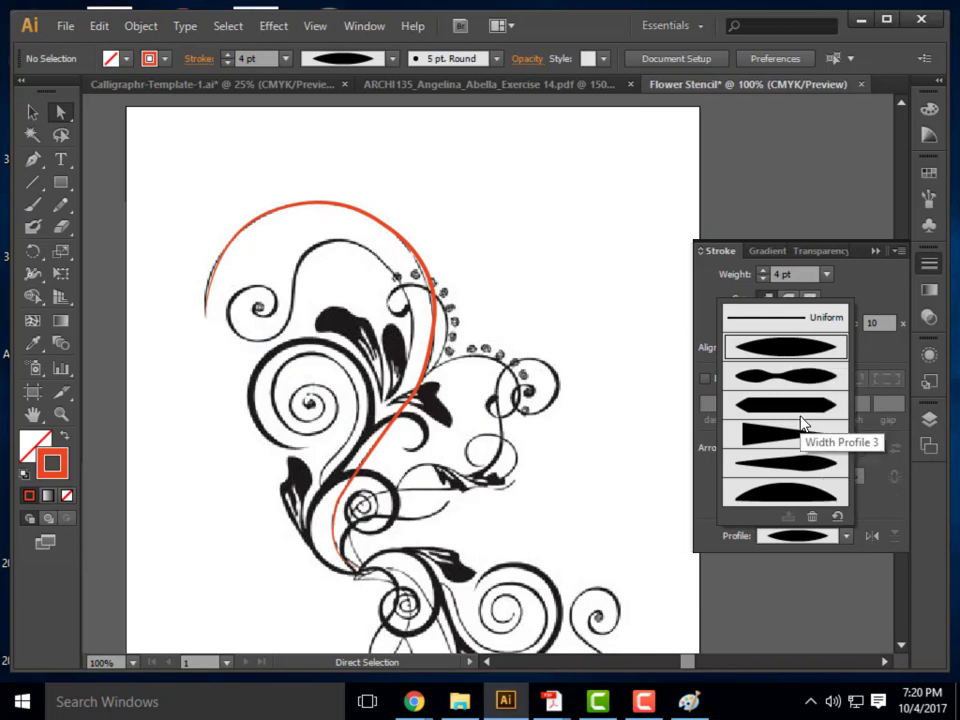
left_click(797, 436)
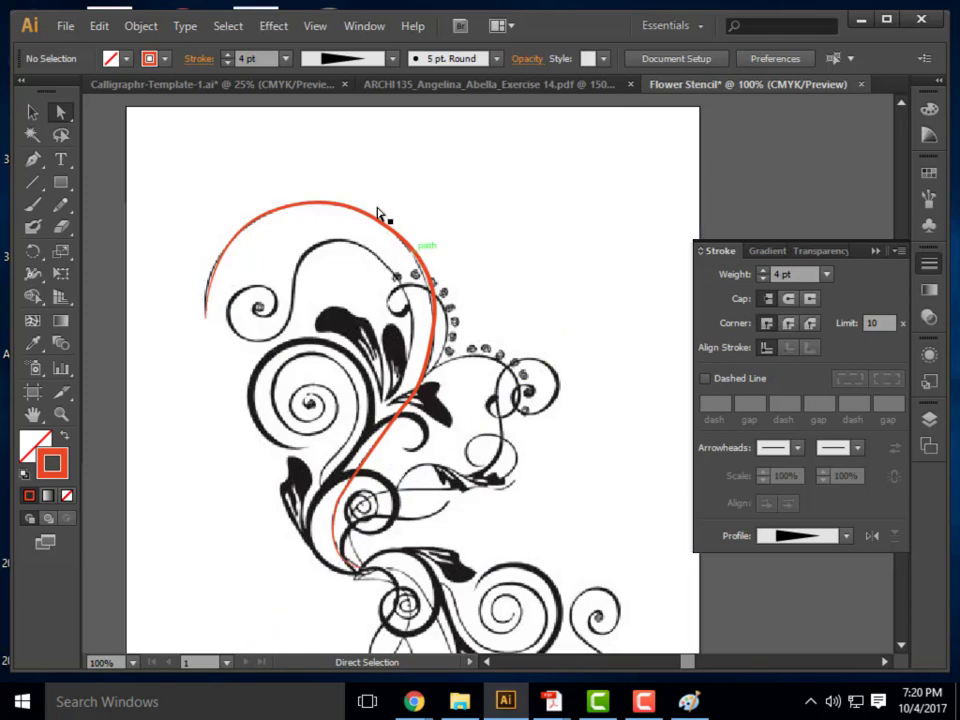
left_click(298, 239)
scroll(600, 503, "down", 3)
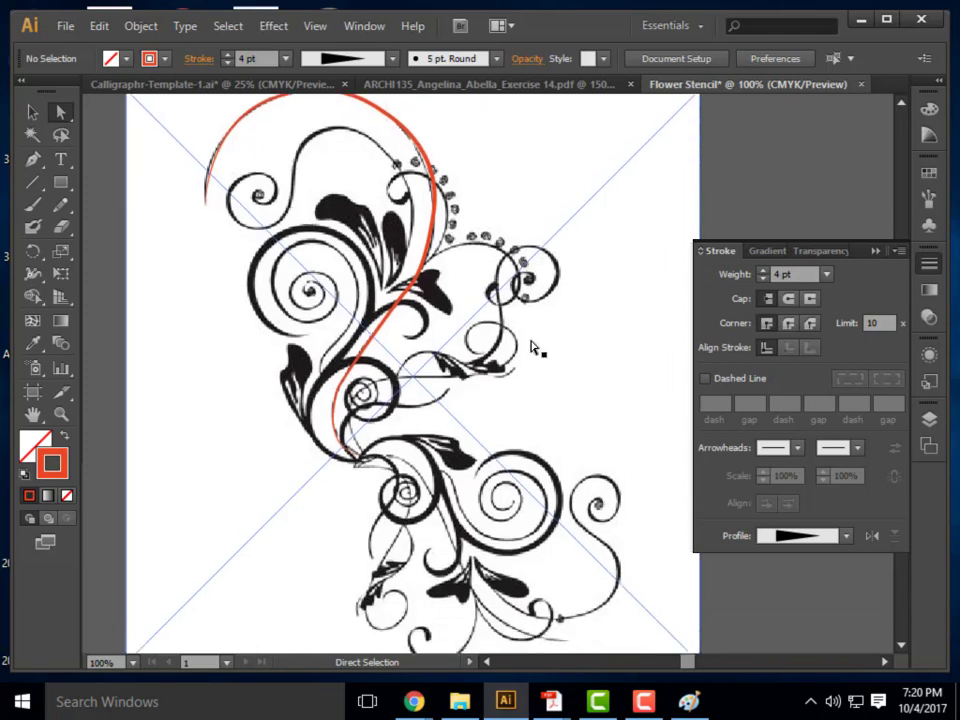
scroll(536, 343, "up", 2)
scroll(410, 230, "down", 2)
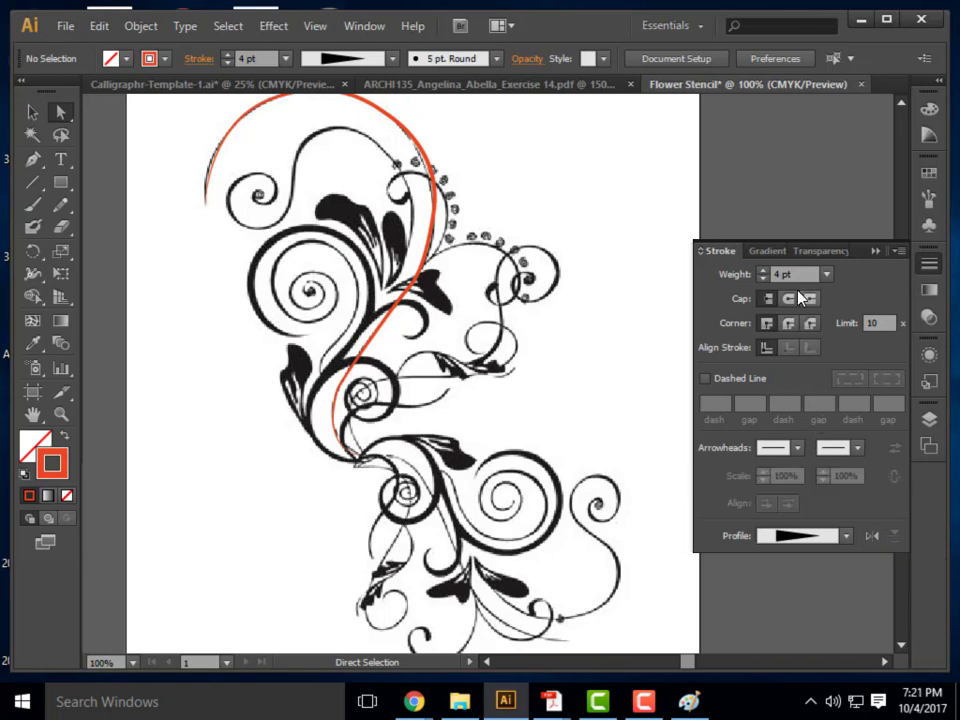
left_click(764, 252)
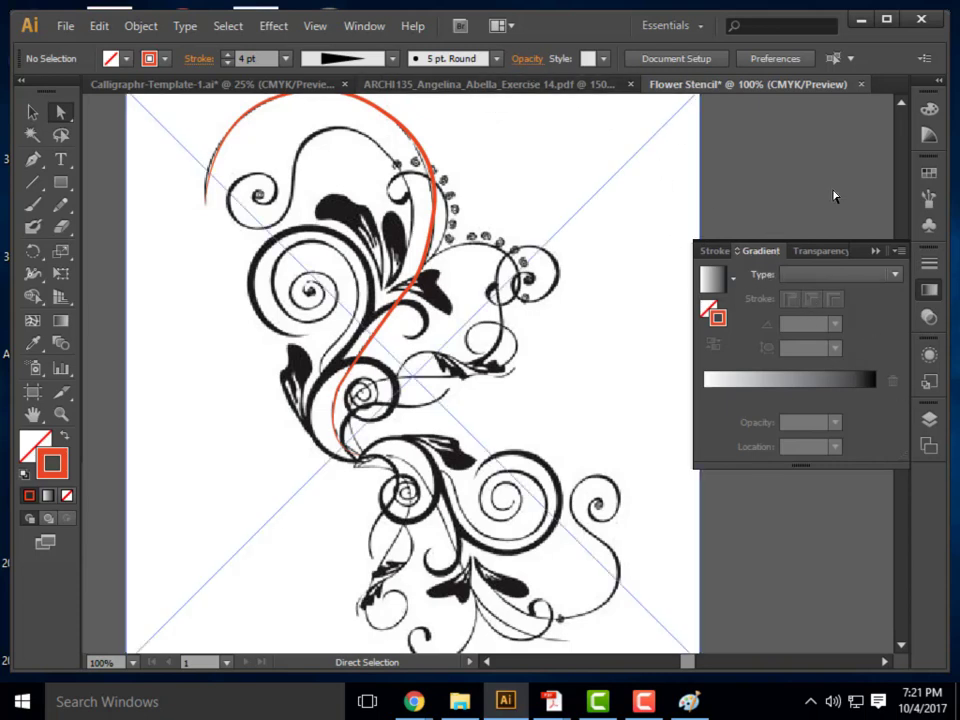
left_click(875, 251)
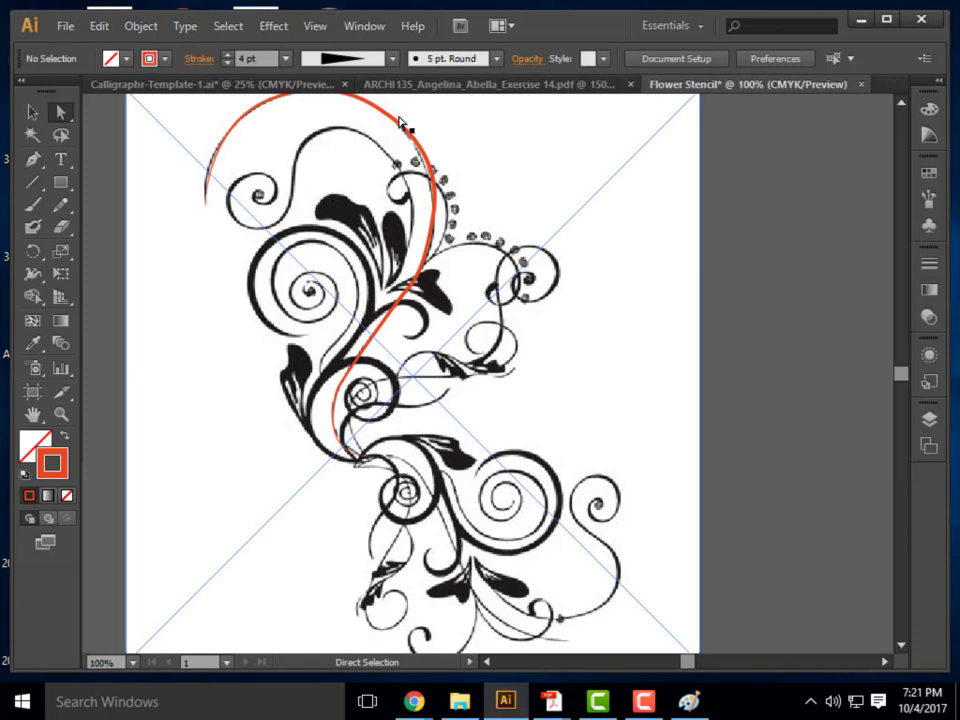
Select the traced red path, try an opacity of 50%, and undo the change.
left_click(33, 112)
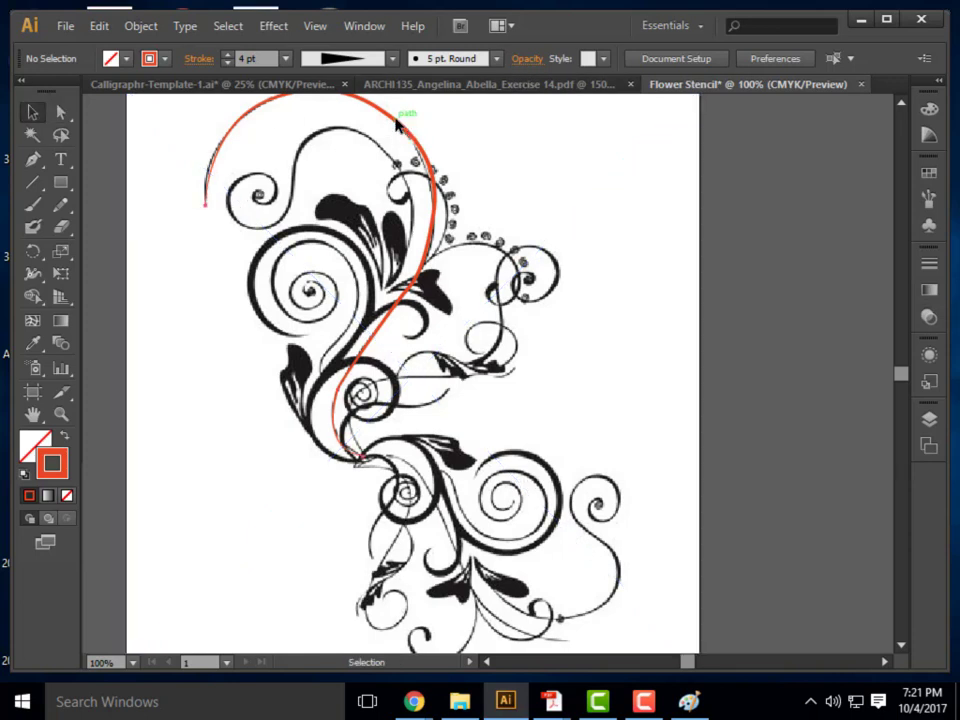
left_click(398, 120)
left_click(607, 60)
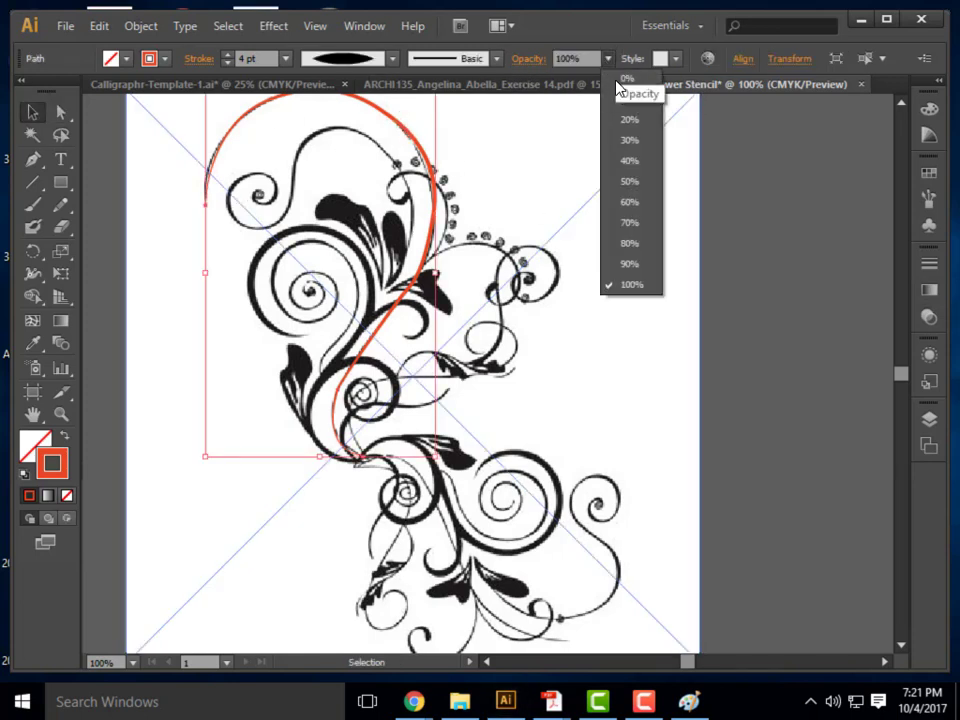
left_click(629, 181)
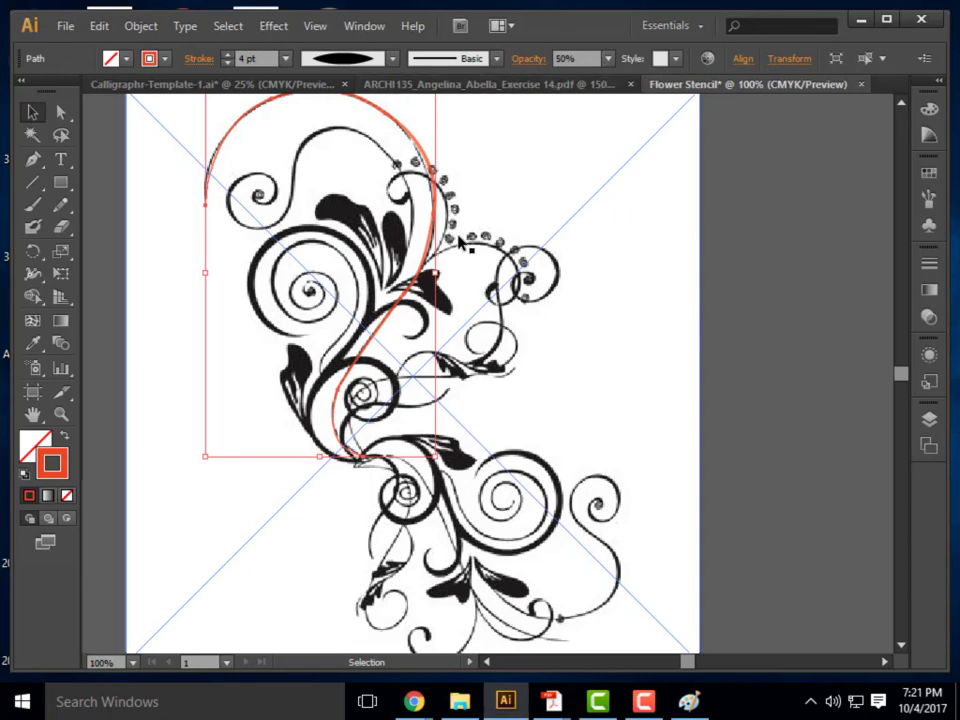
key("a")
key("ctrl+z")
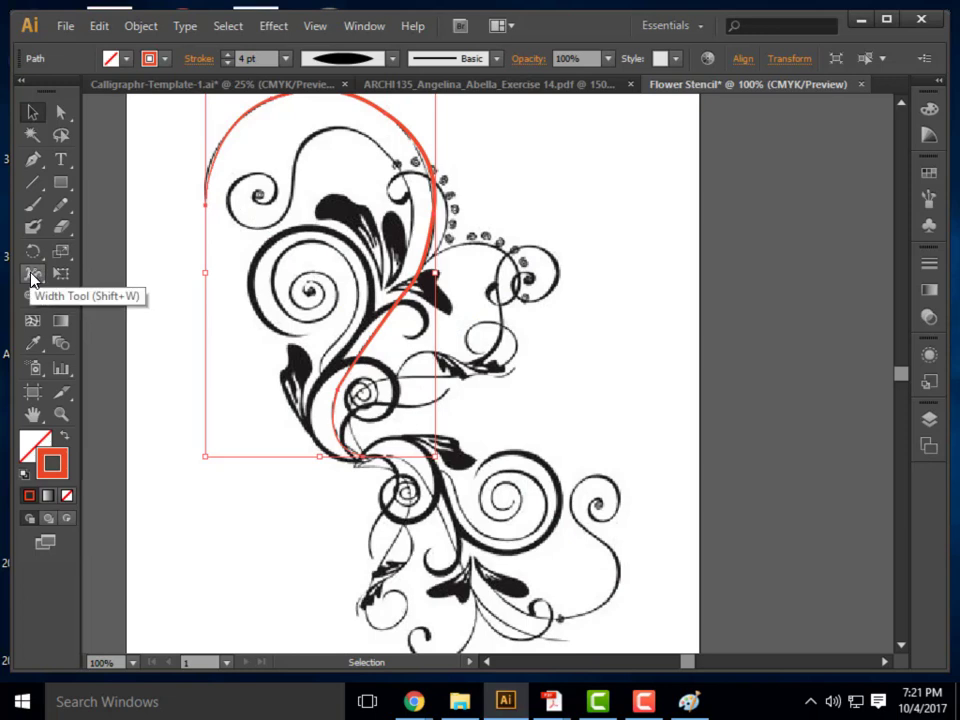
Try widening the red path's stroke to about 14.8 pt on the outer arc with the Width tool, and undo it.
left_click(34, 274)
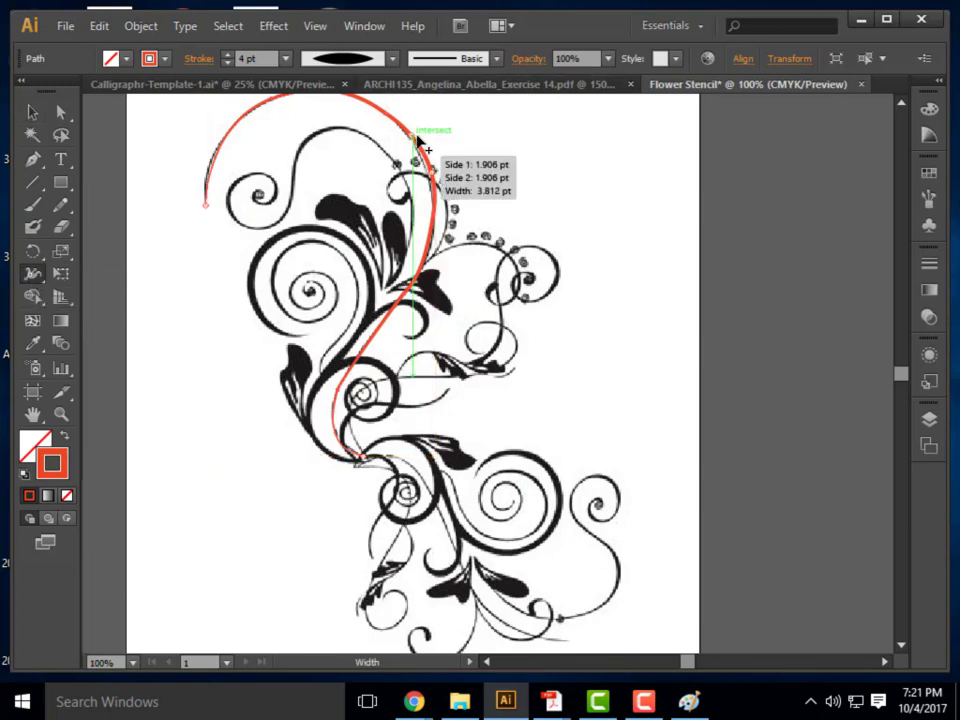
left_click_drag(418, 140, 426, 136)
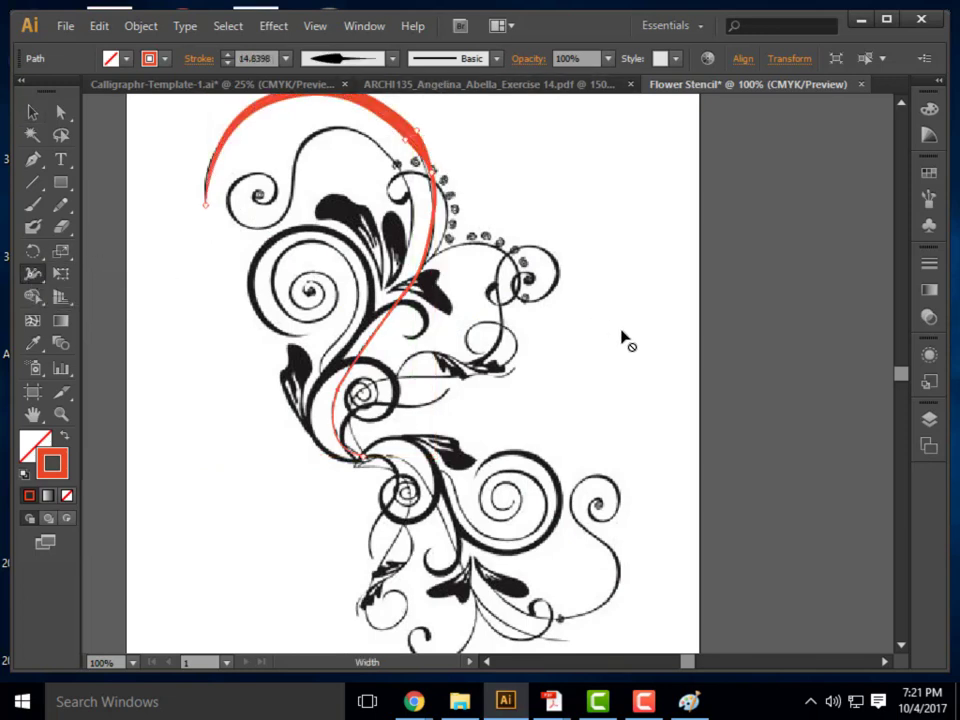
key("v")
key("ctrl+z")
Widen the red path's stroke to about 6.2 pt on the outer arc's right side with the Width tool, and deselect it.
scroll(459, 335, "down", 2)
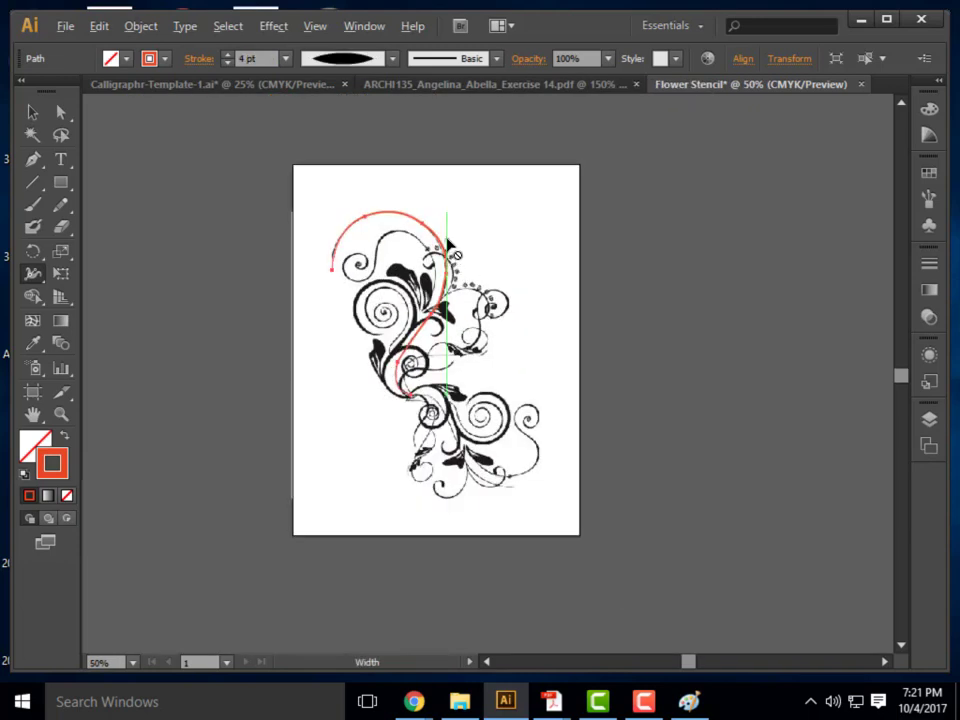
scroll(446, 241, "up", 4)
left_click_drag(432, 268, 432, 261)
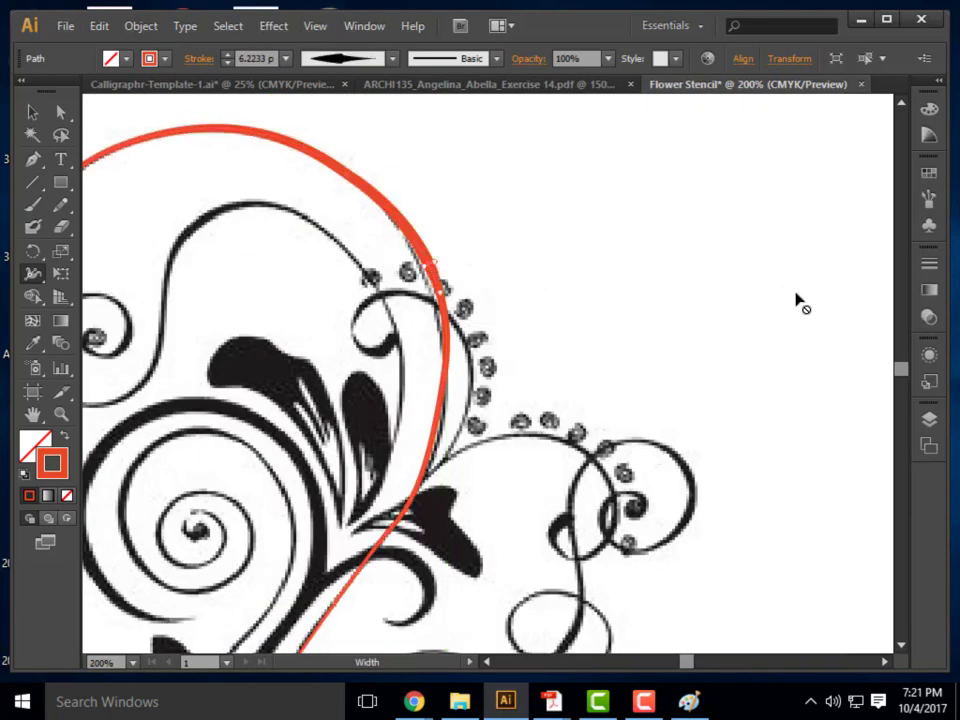
scroll(579, 349, "down", 3)
scroll(583, 332, "up", 3)
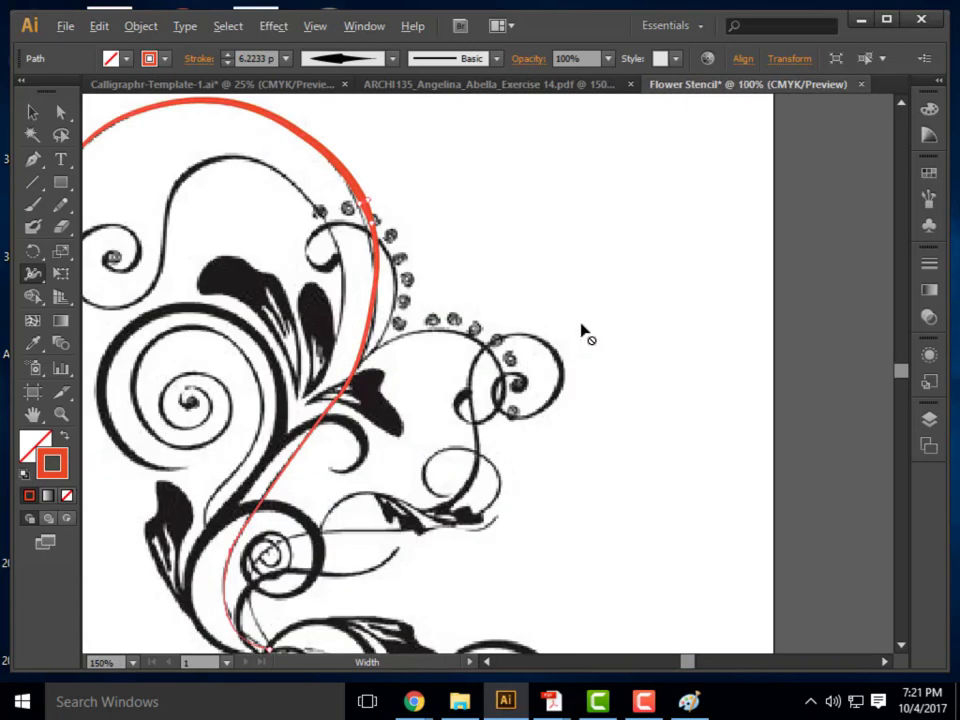
scroll(583, 332, "down", 3)
left_click(36, 113)
left_click(746, 514)
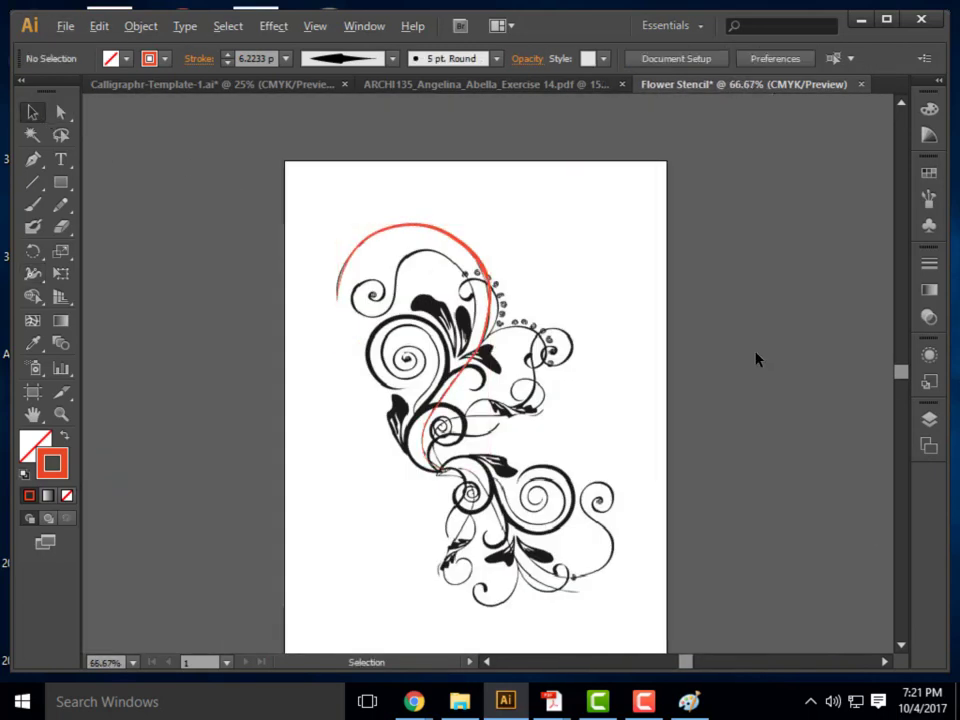
scroll(697, 356, "up", 1)
scroll(700, 353, "down", 1)
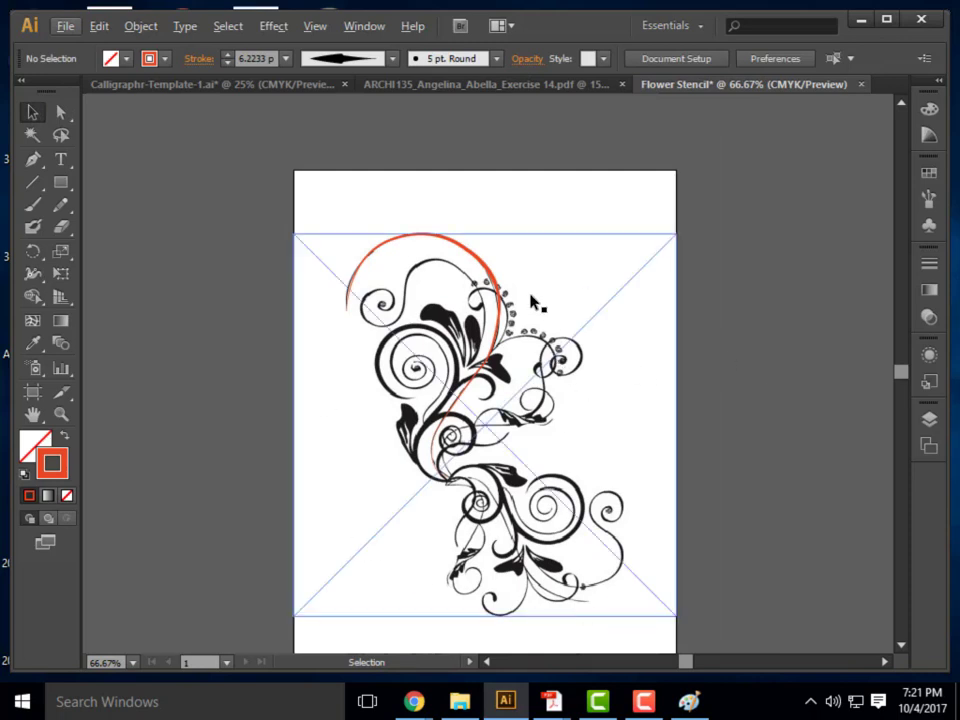
Select the red path and switch to Acrobat to examine the shadows on the linework in Flower Final-White.pdf.
left_click(455, 244)
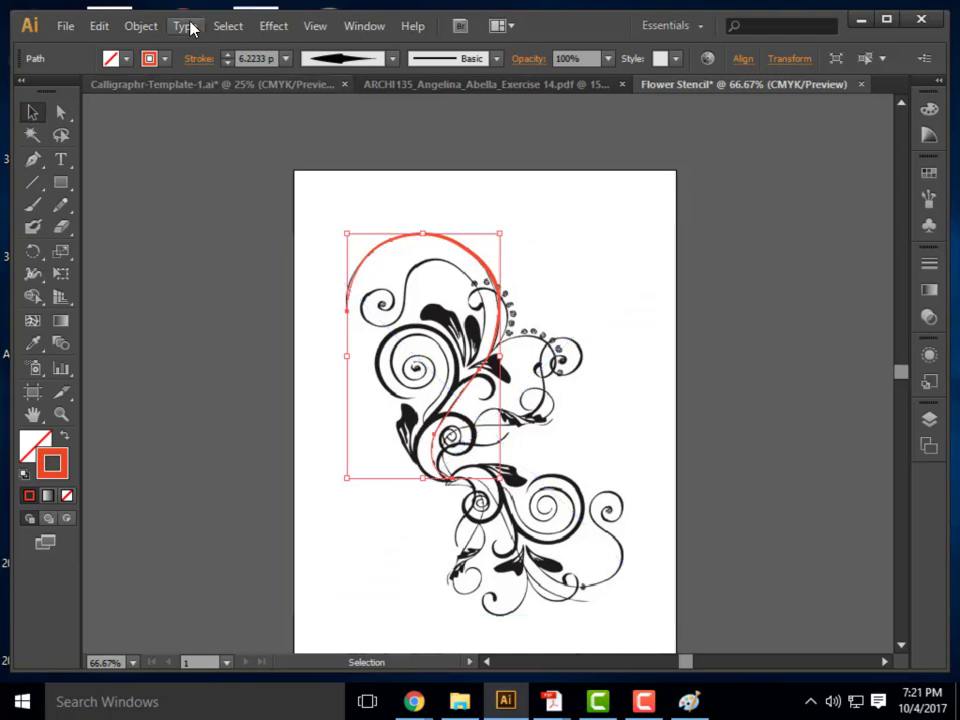
left_click(273, 26)
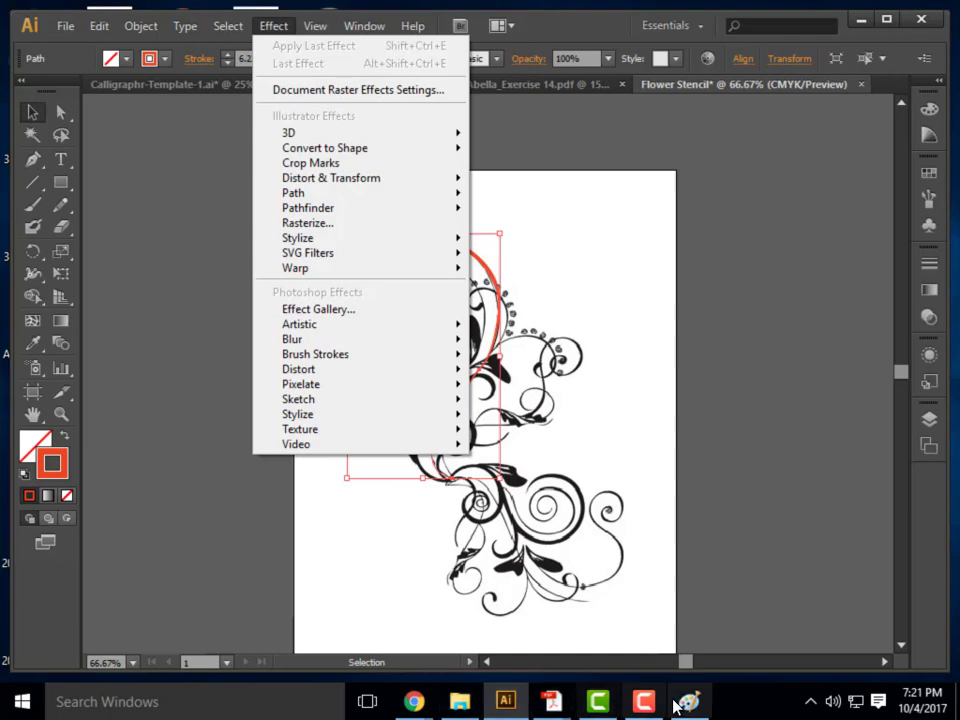
left_click(551, 701)
left_click(636, 581)
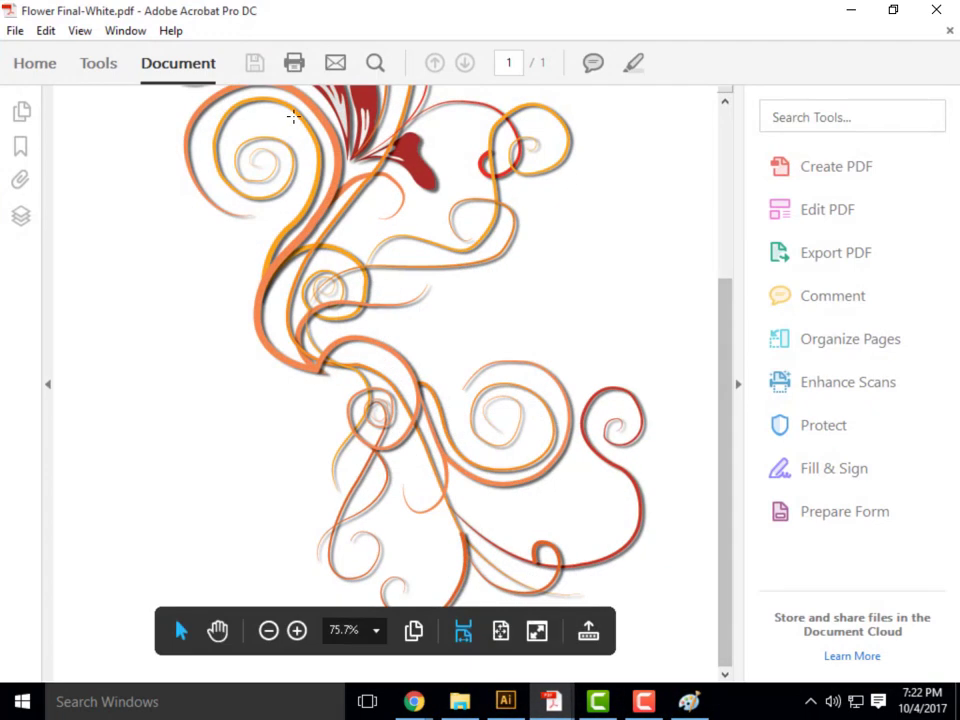
left_click(850, 9)
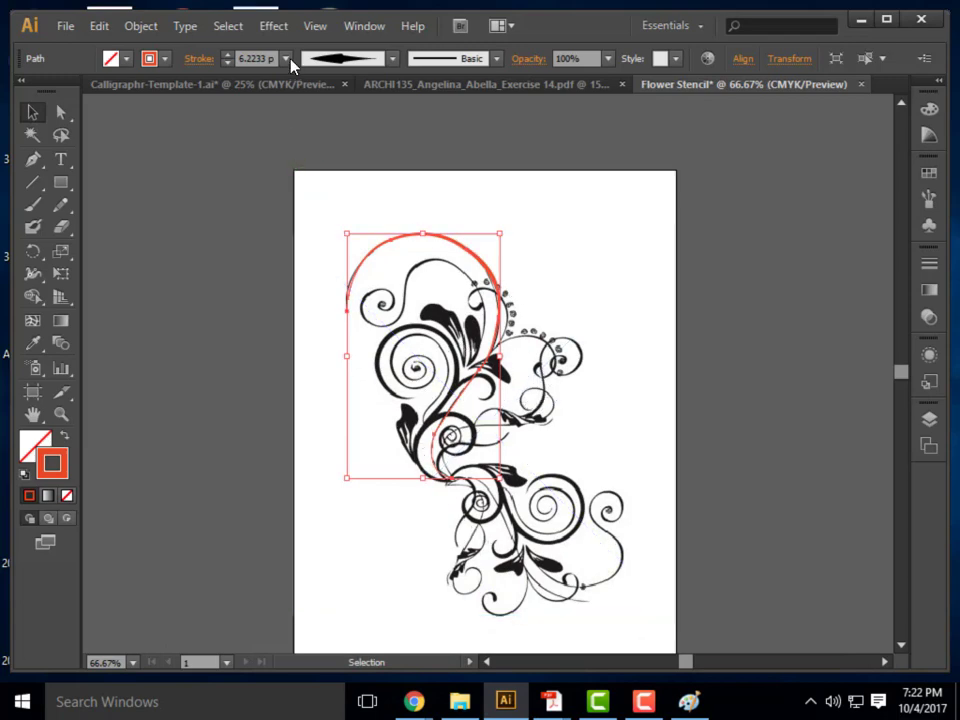
Apply a Drop Shadow to the red path with Multiply mode, 75% opacity, 7 pt X and Y offsets and 5 pt blur.
left_click(280, 30)
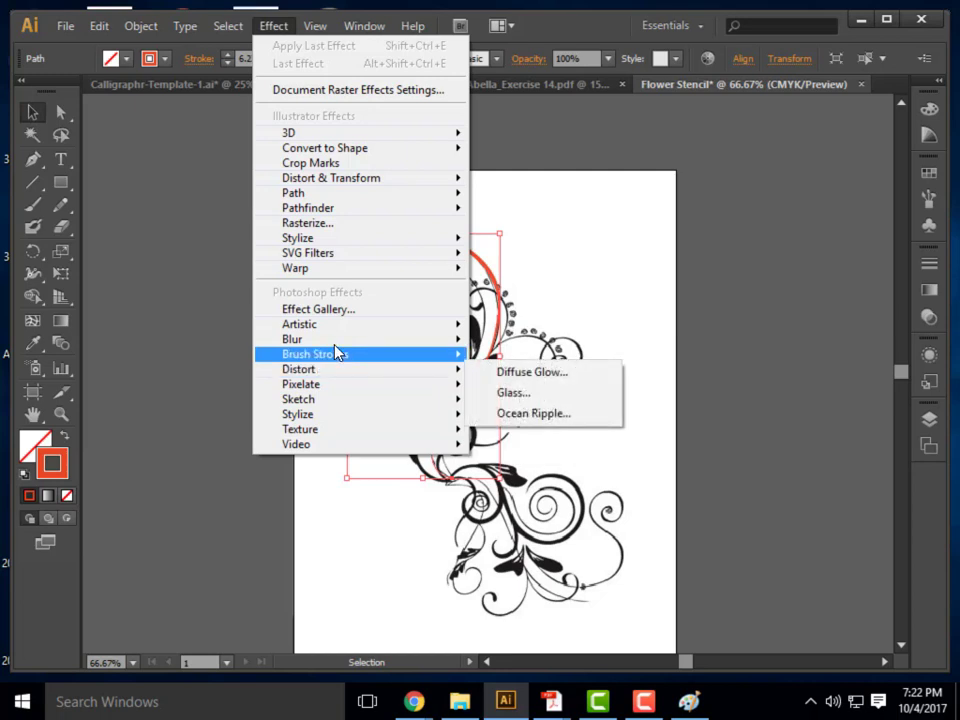
mouse_move(327, 332)
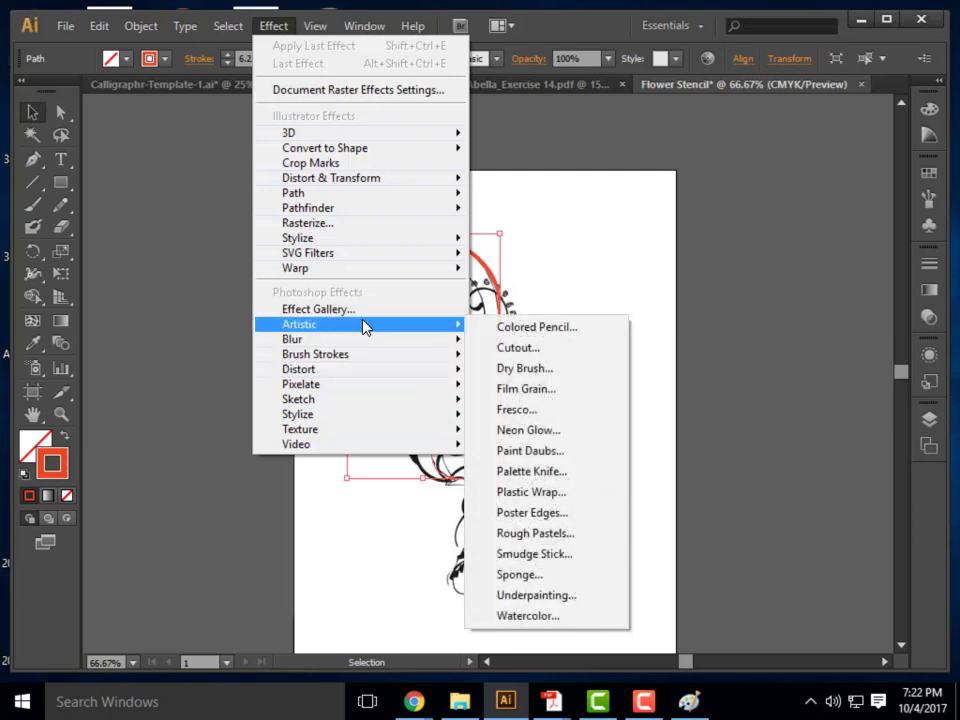
mouse_move(347, 243)
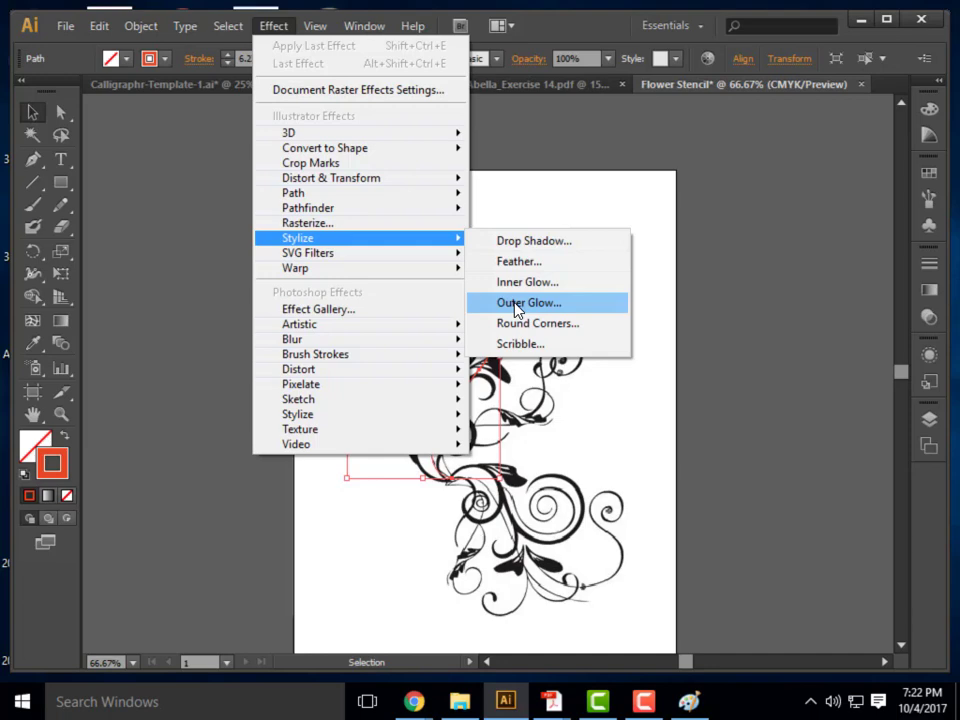
left_click(516, 243)
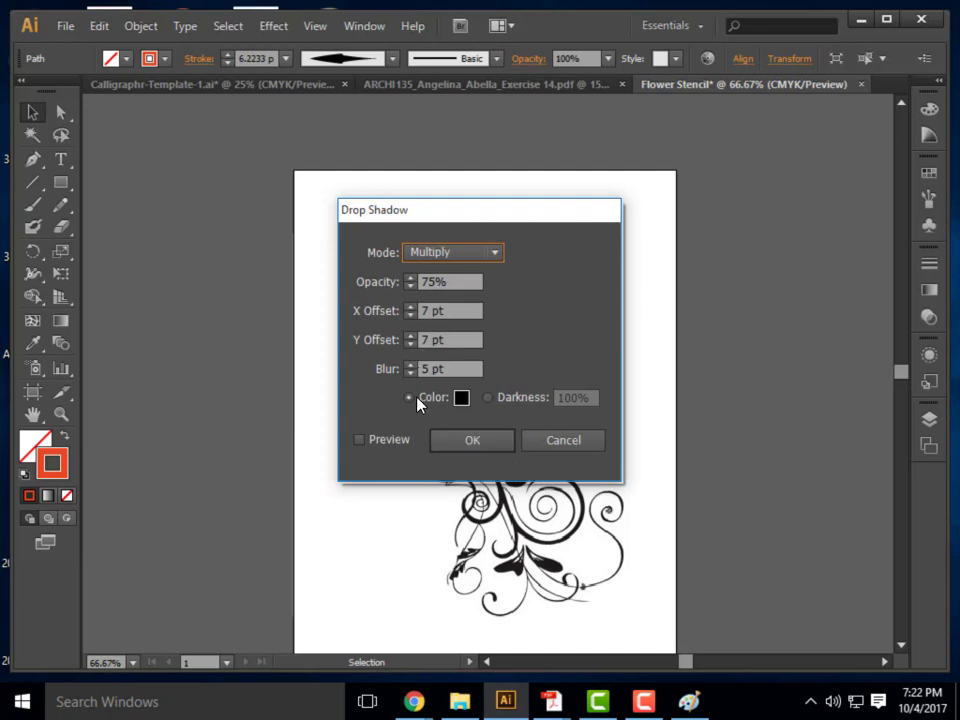
left_click_drag(453, 210, 167, 234)
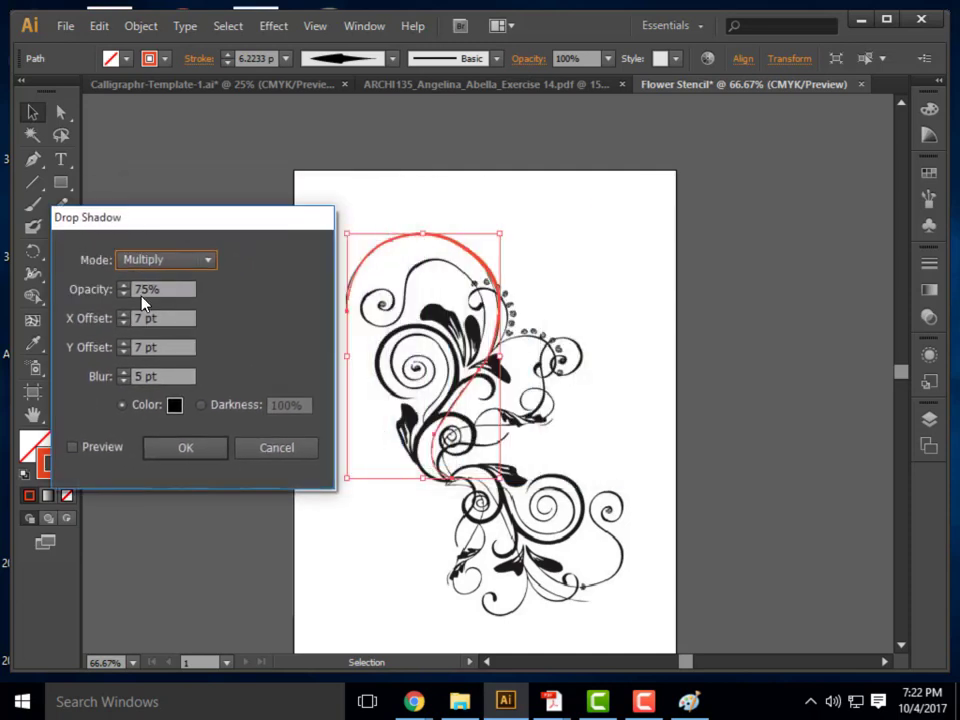
left_click(72, 449)
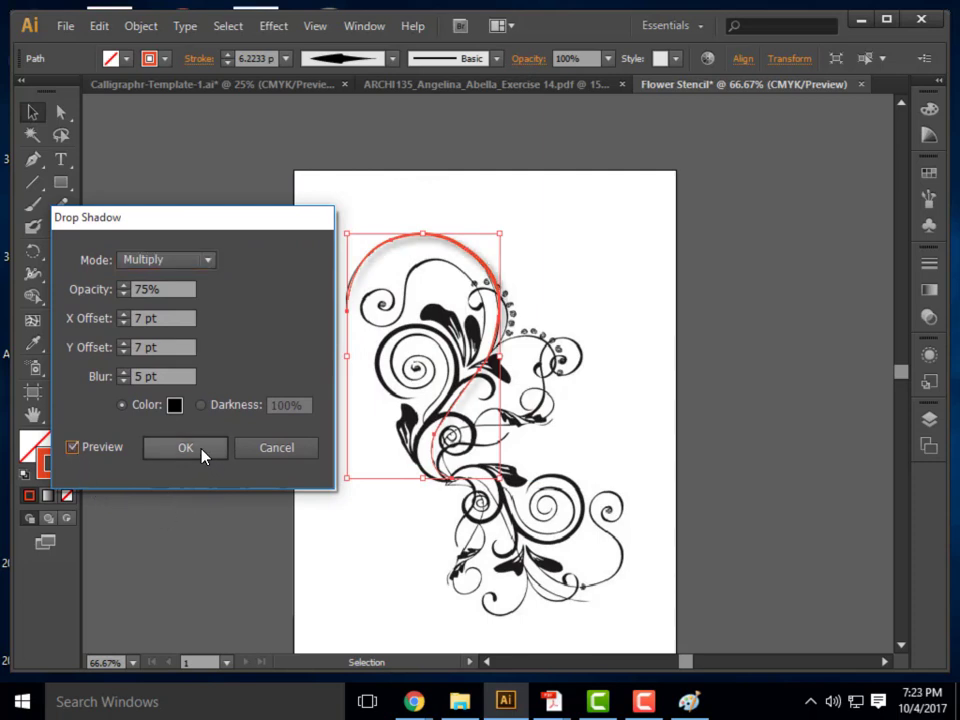
left_click(186, 448)
Hide the Graphic layer and examine the drop shadow along the red path, leaving the path deselected.
scroll(531, 262, "up", 1)
scroll(531, 262, "up", 1)
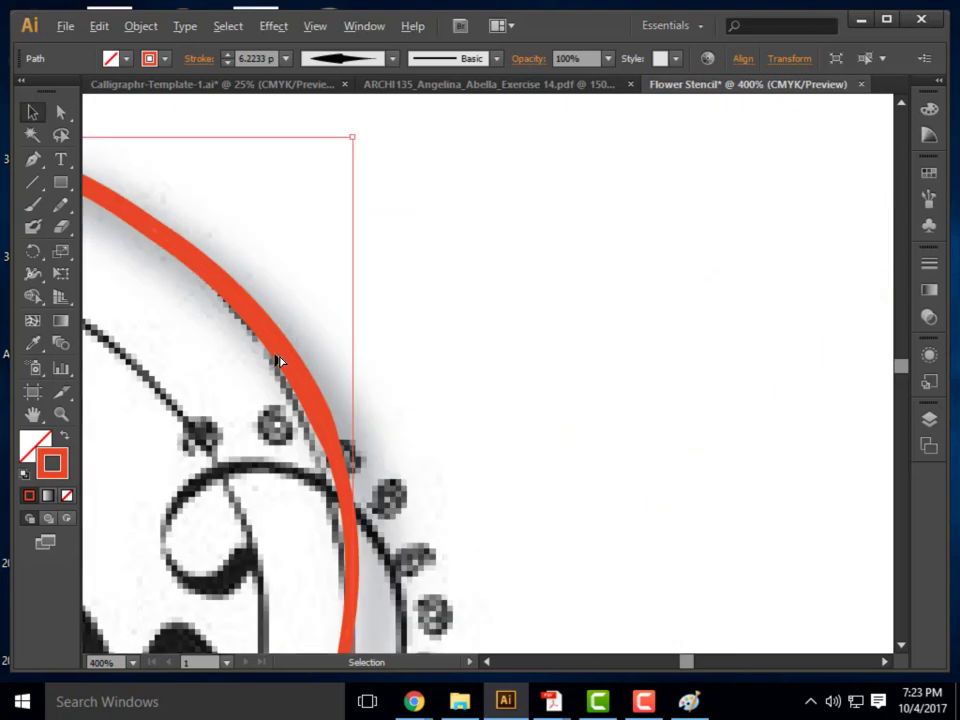
left_click(929, 419)
left_click(699, 451)
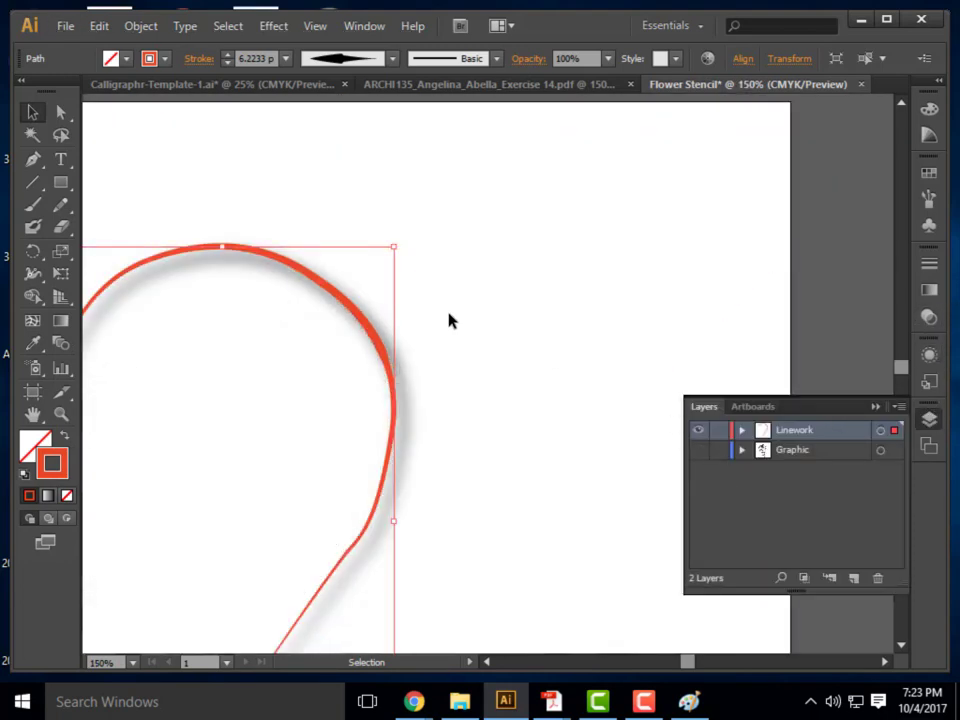
scroll(413, 311, "down", 2)
scroll(358, 236, "up", 2)
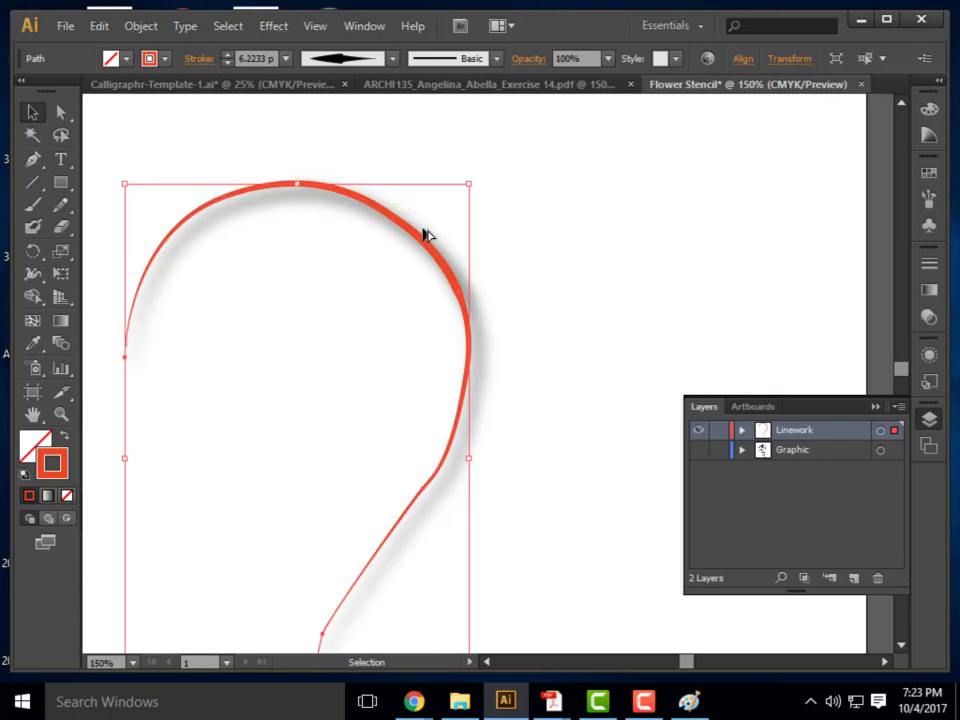
scroll(446, 315, "down", 3)
scroll(416, 221, "up", 3)
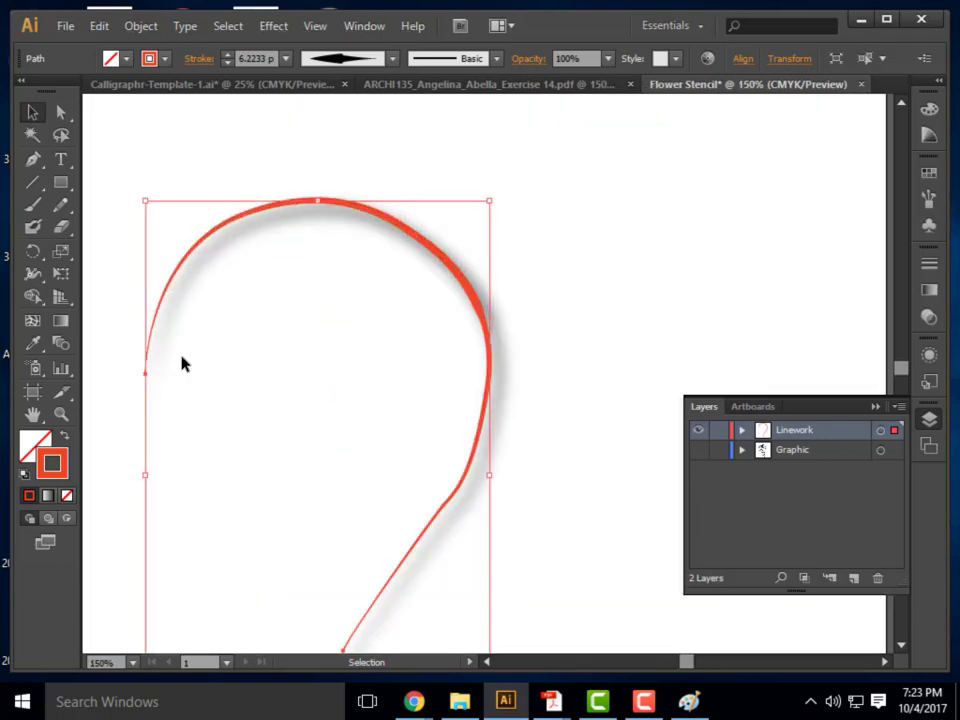
left_click(253, 177)
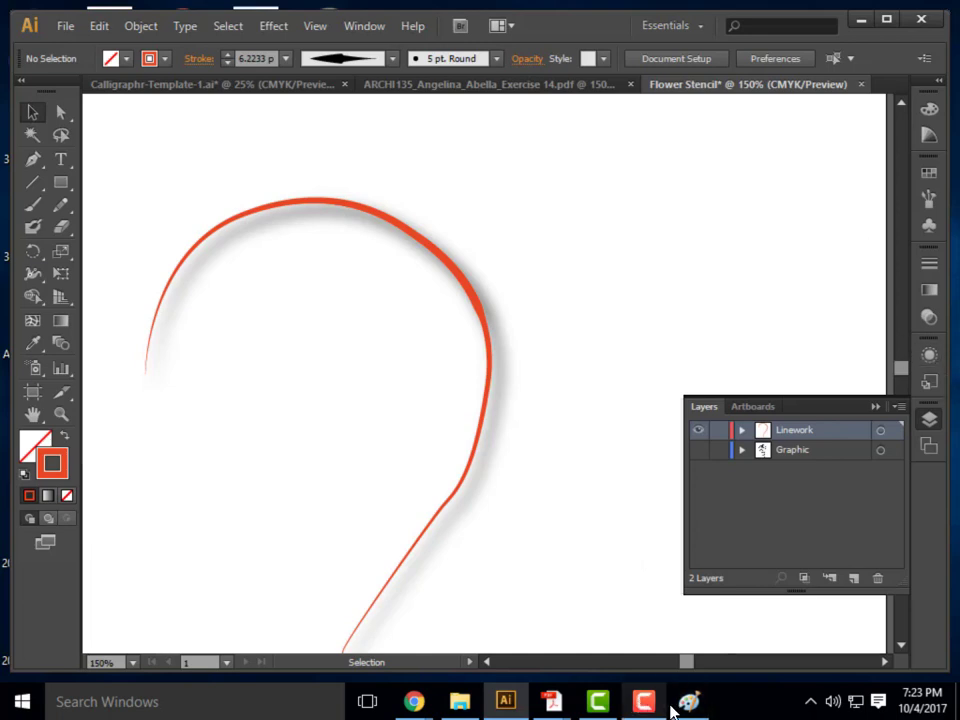
Switch to Acrobat and examine the upper linework and petals in the finished Flower Final-White.pdf.
mouse_move(548, 701)
left_click(625, 648)
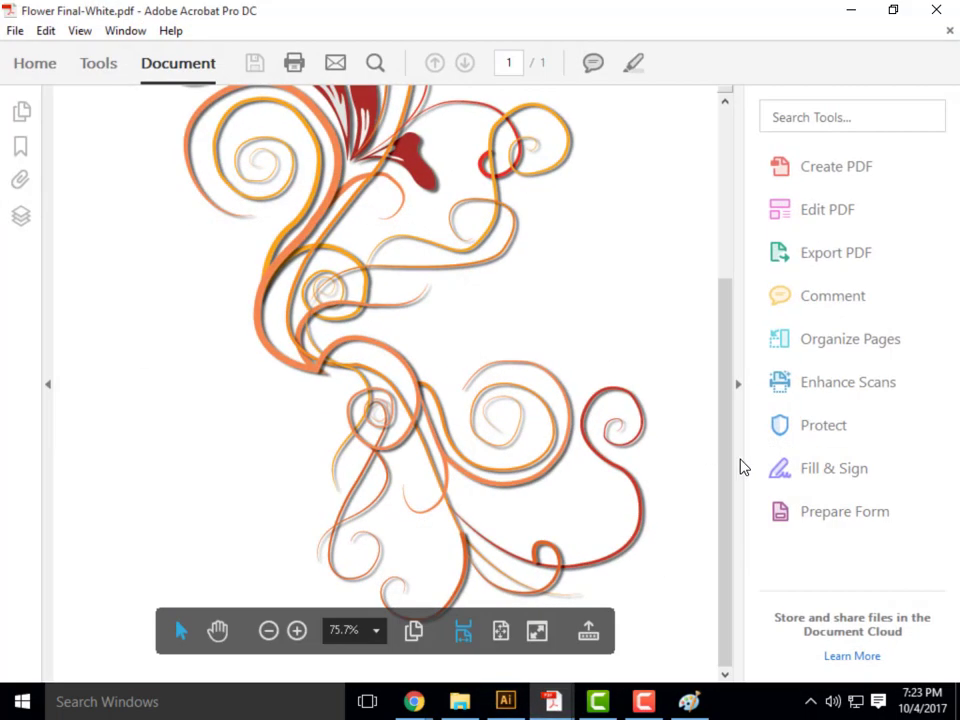
scroll(443, 379, "up", 1)
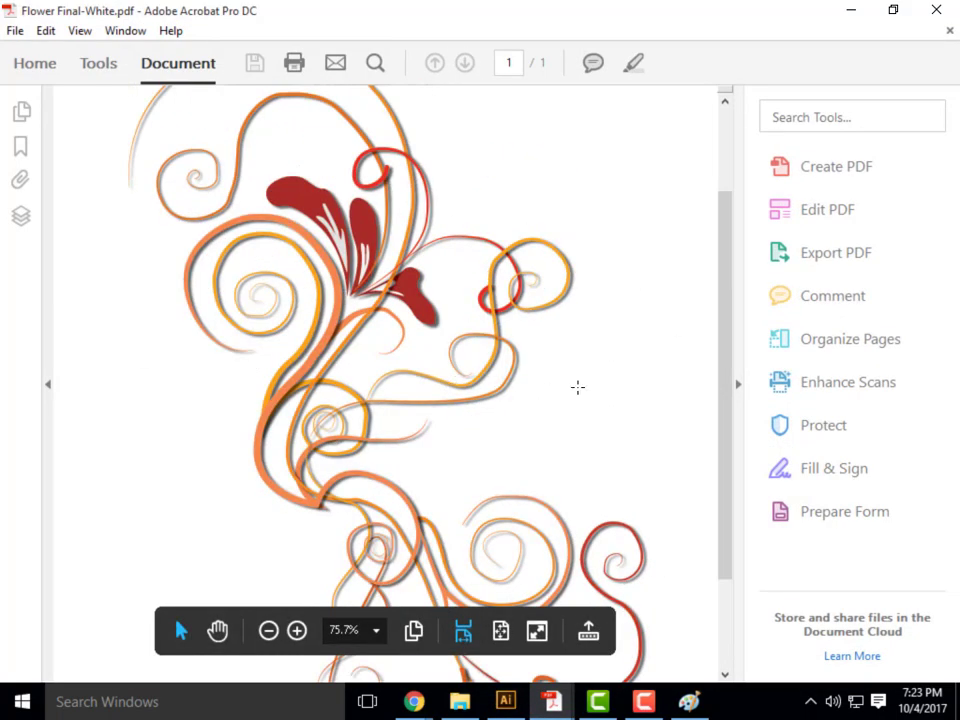